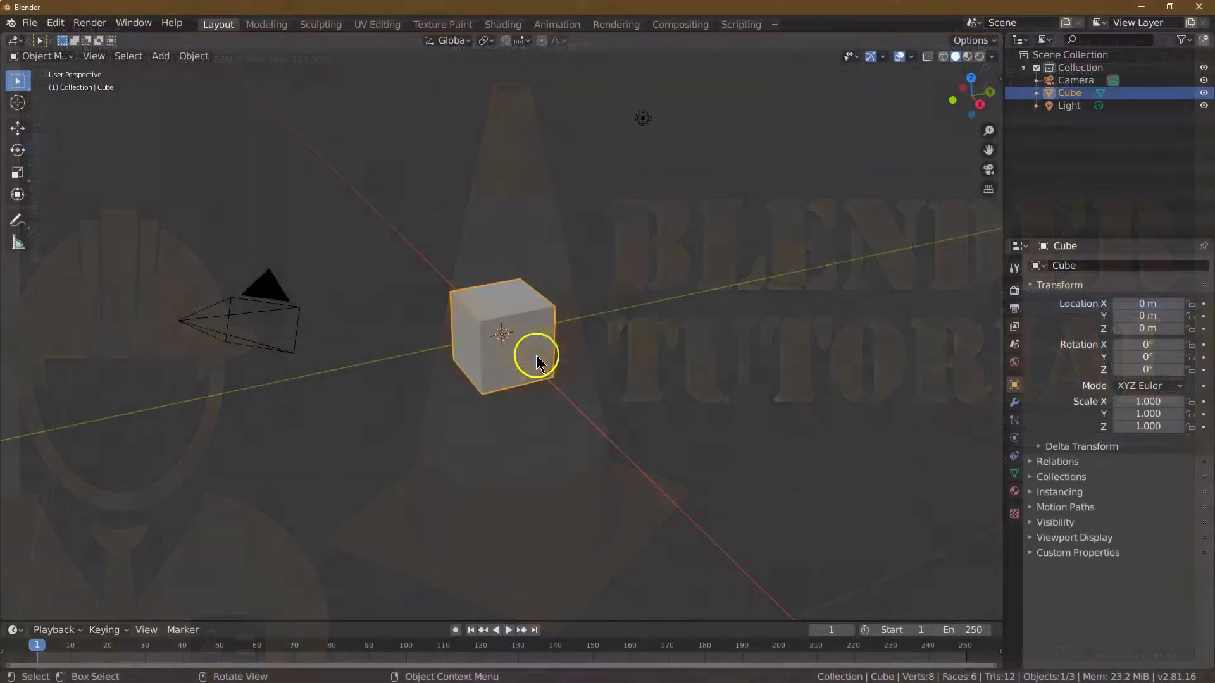
Hide the Light and Camera in the Outliner and delete the default cube.
left_click(1203, 106)
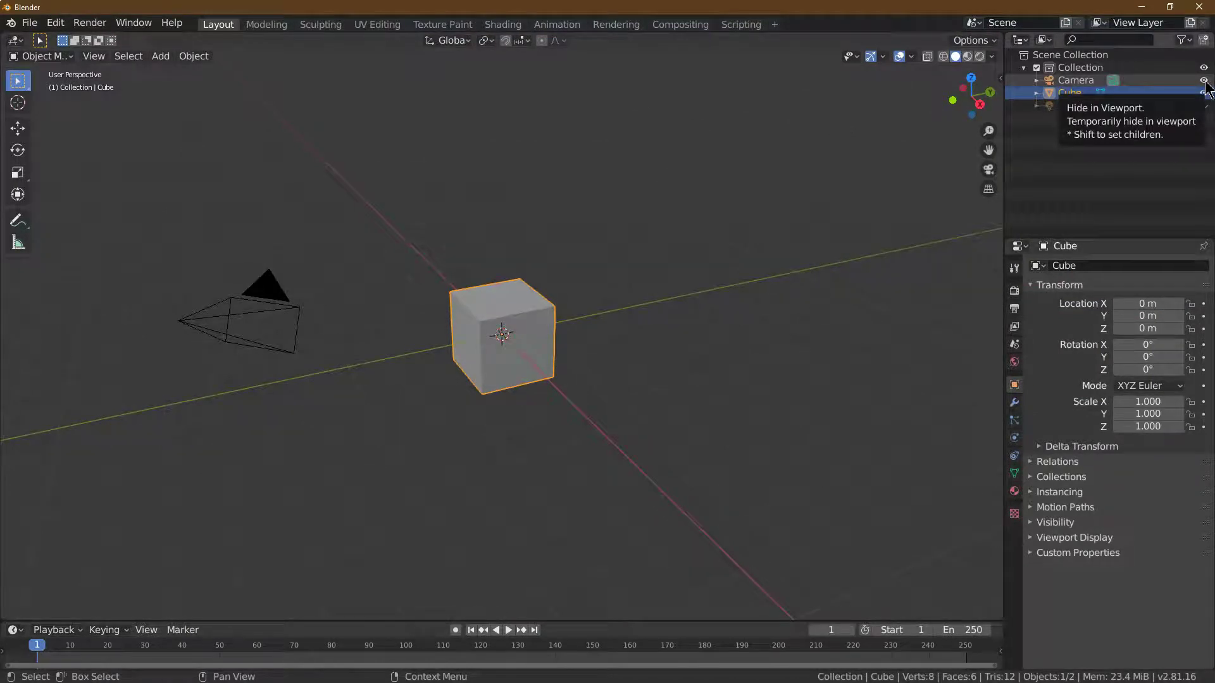
left_click(1203, 81)
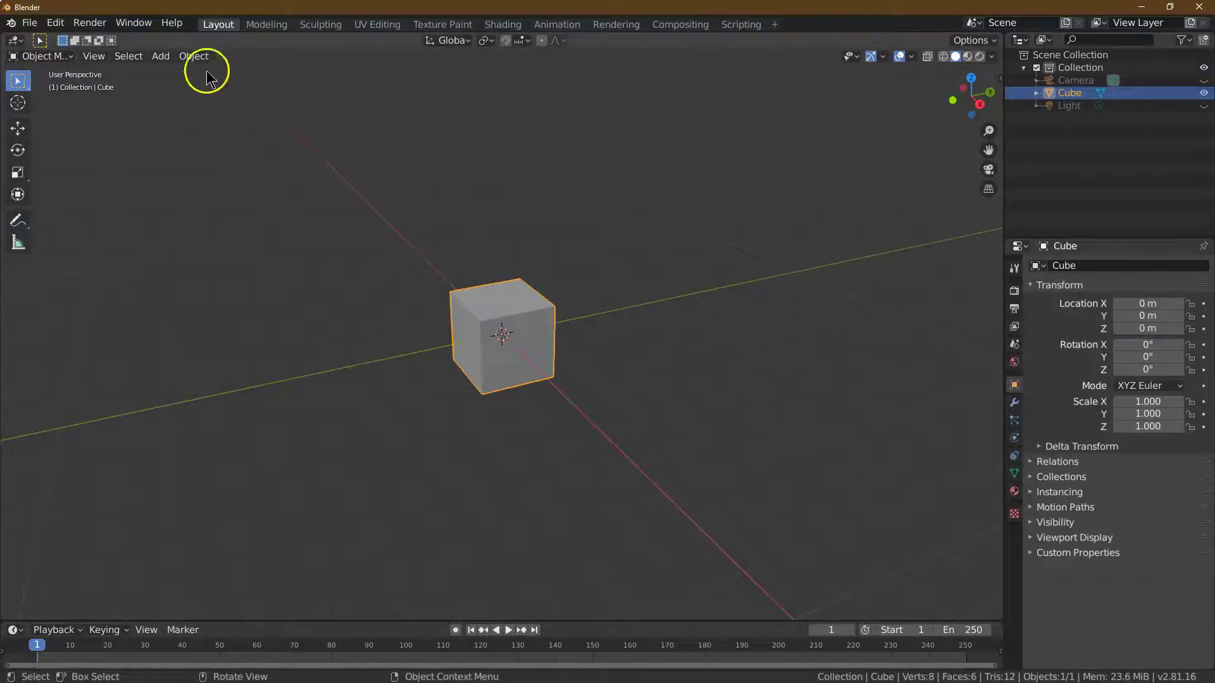
left_click(191, 56)
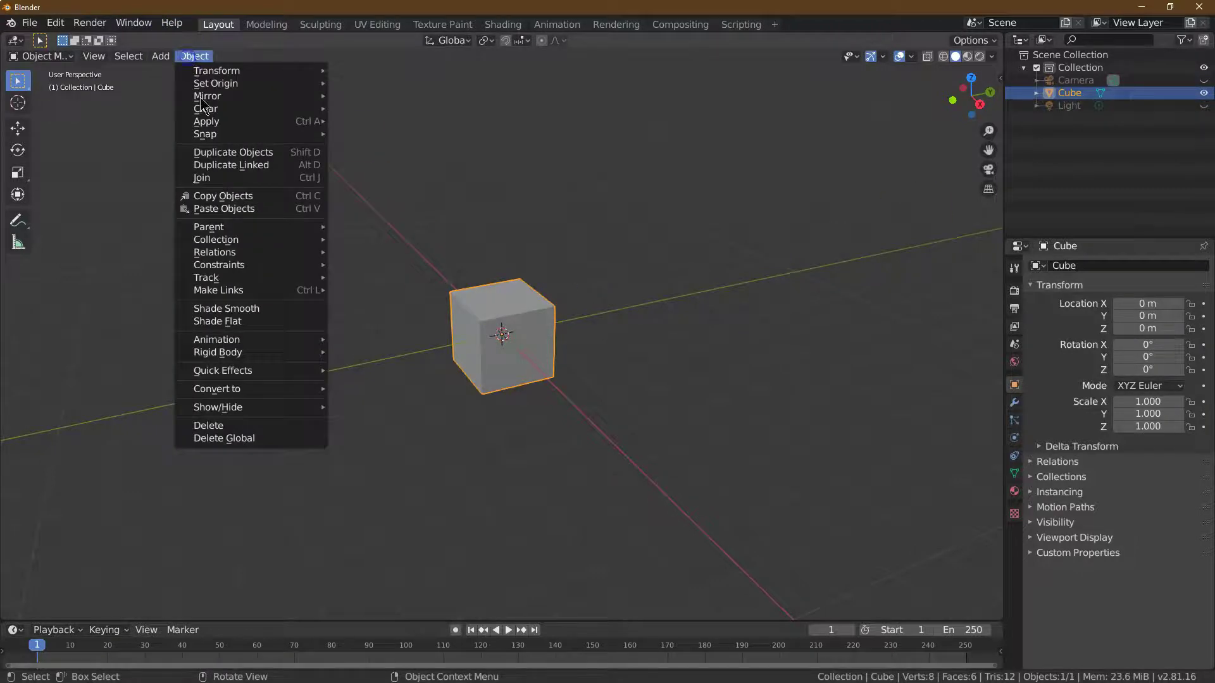
left_click(232, 426)
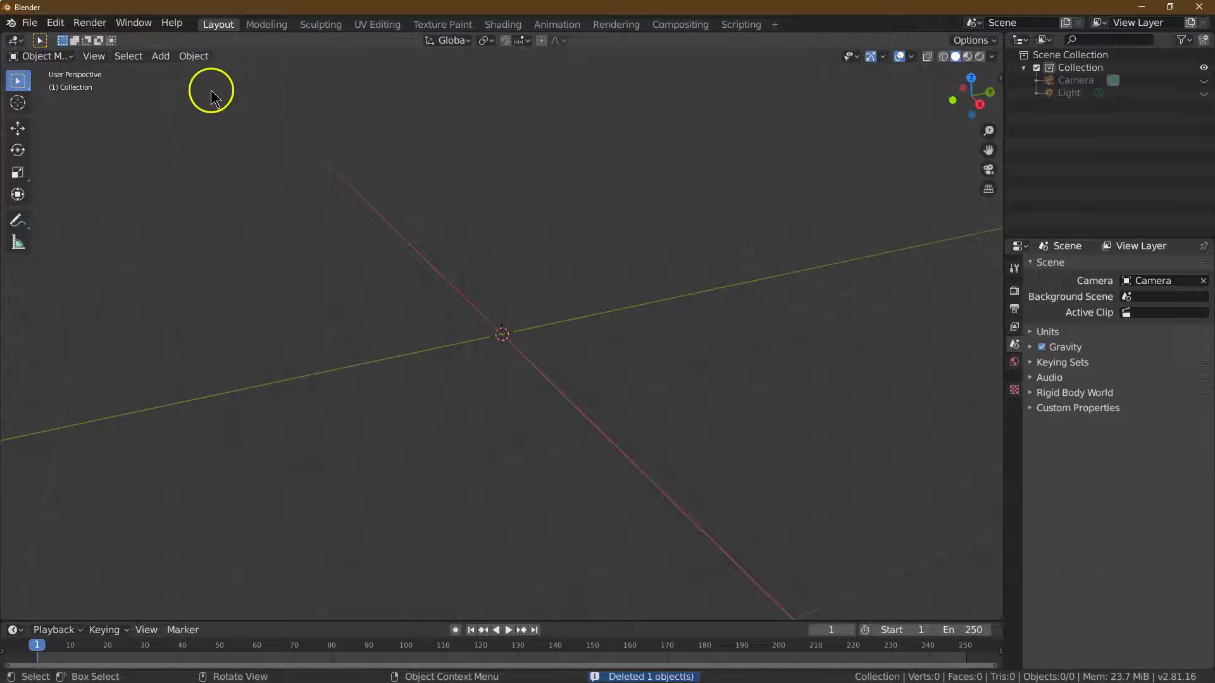
left_click(192, 56)
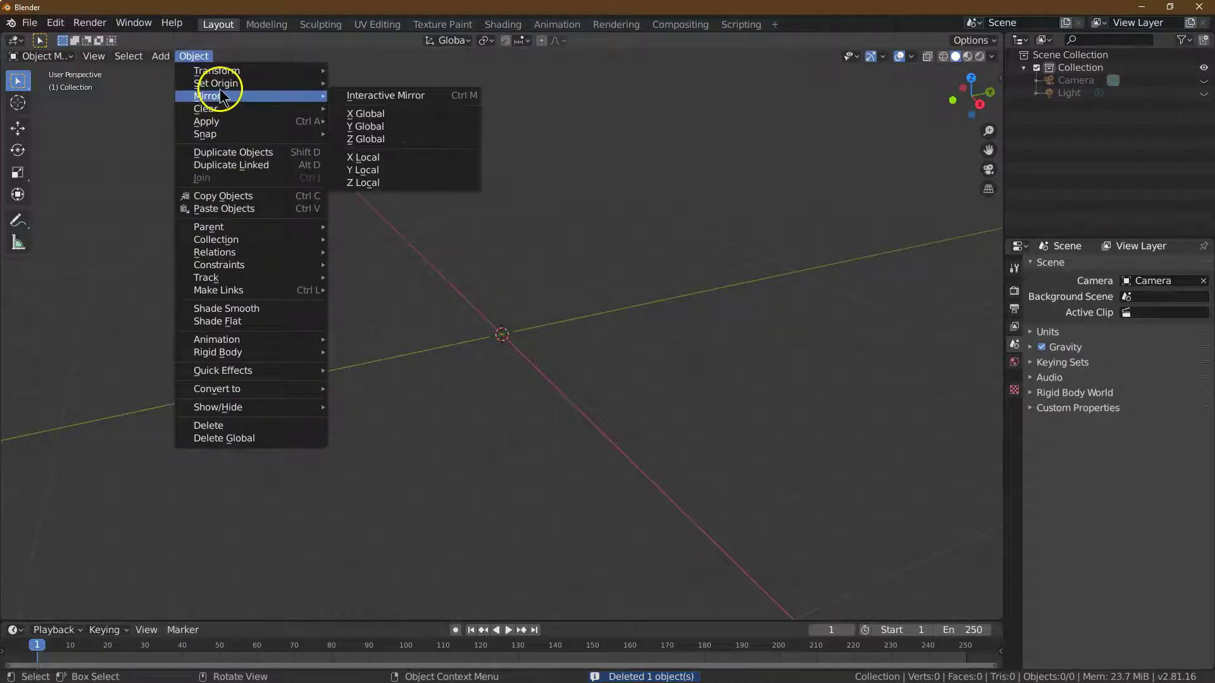
Add a mesh cylinder at the origin and set its Vertices to 24.
left_click(160, 58)
mouse_move(167, 69)
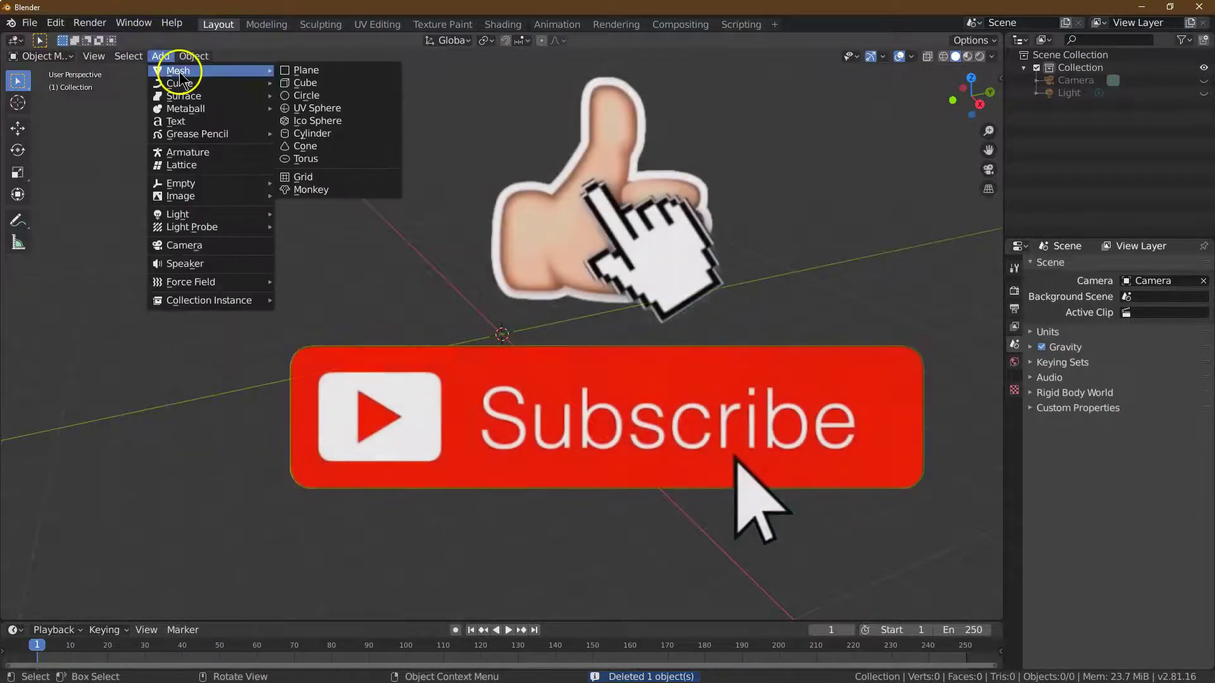
left_click(327, 134)
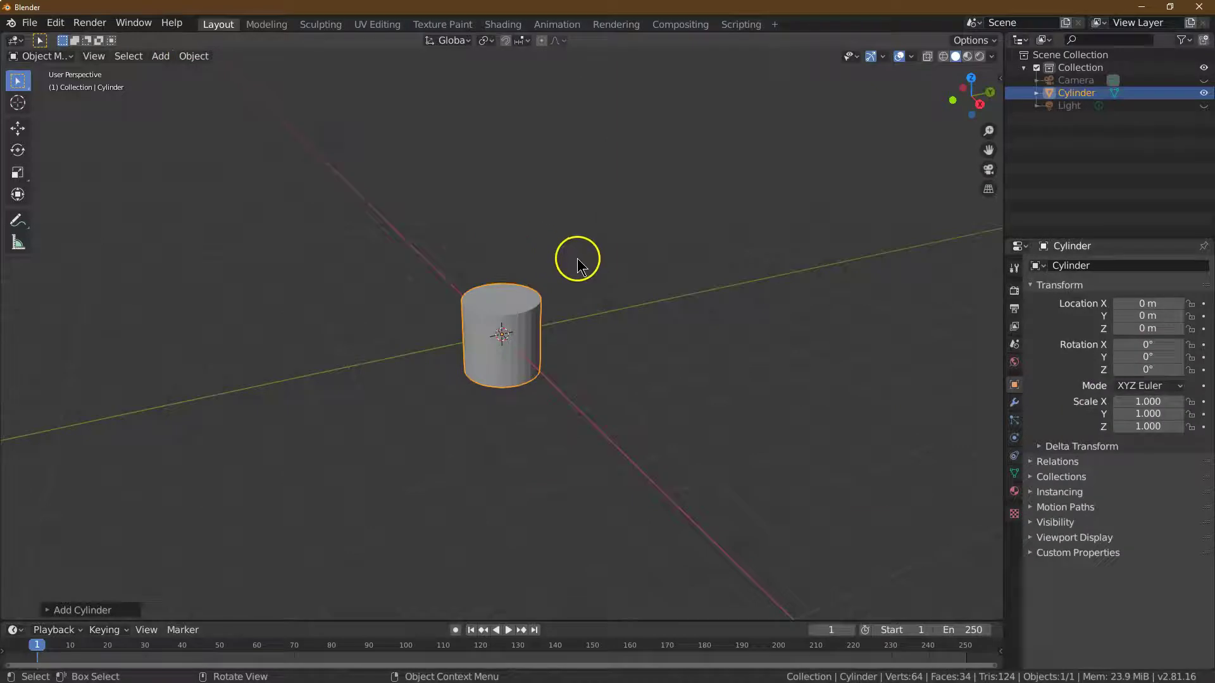
left_click(85, 610)
left_click(173, 458)
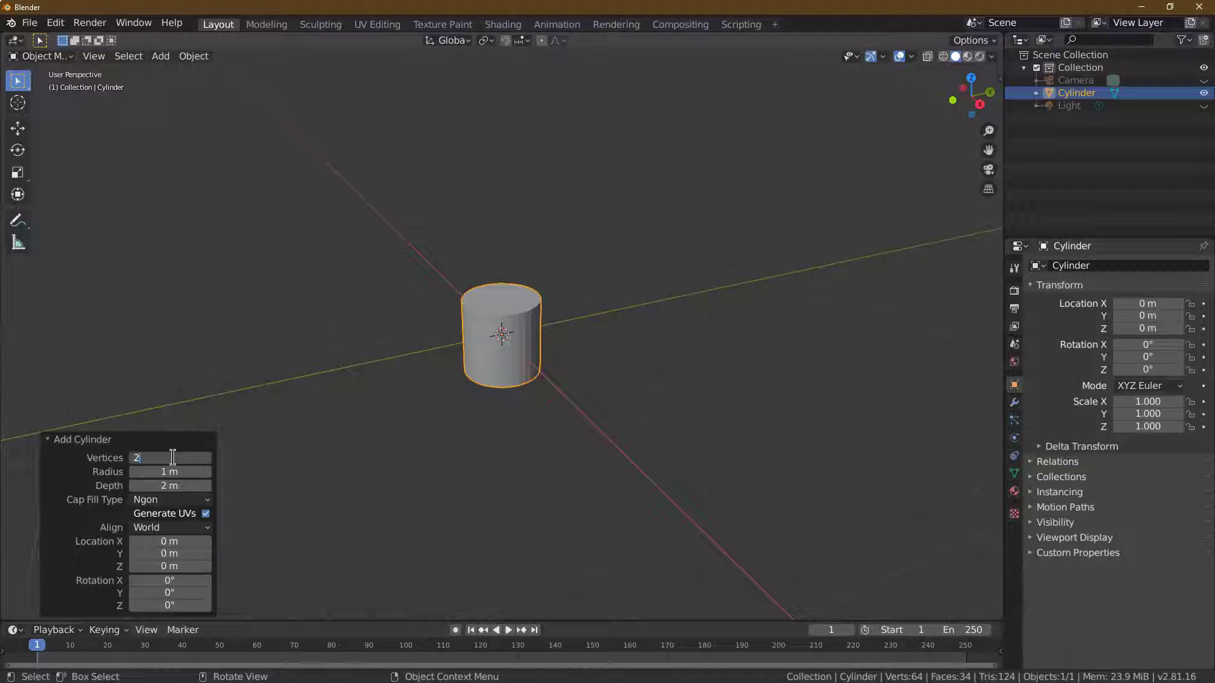
key("Return")
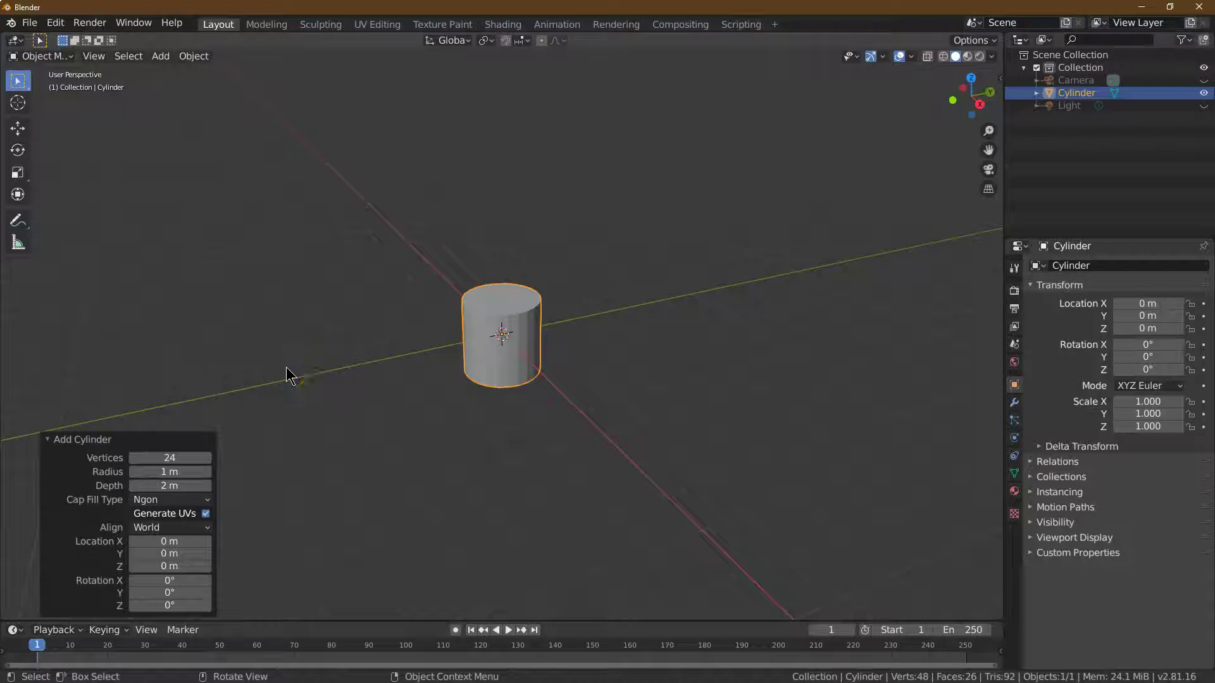
left_click(287, 369)
left_click(516, 306)
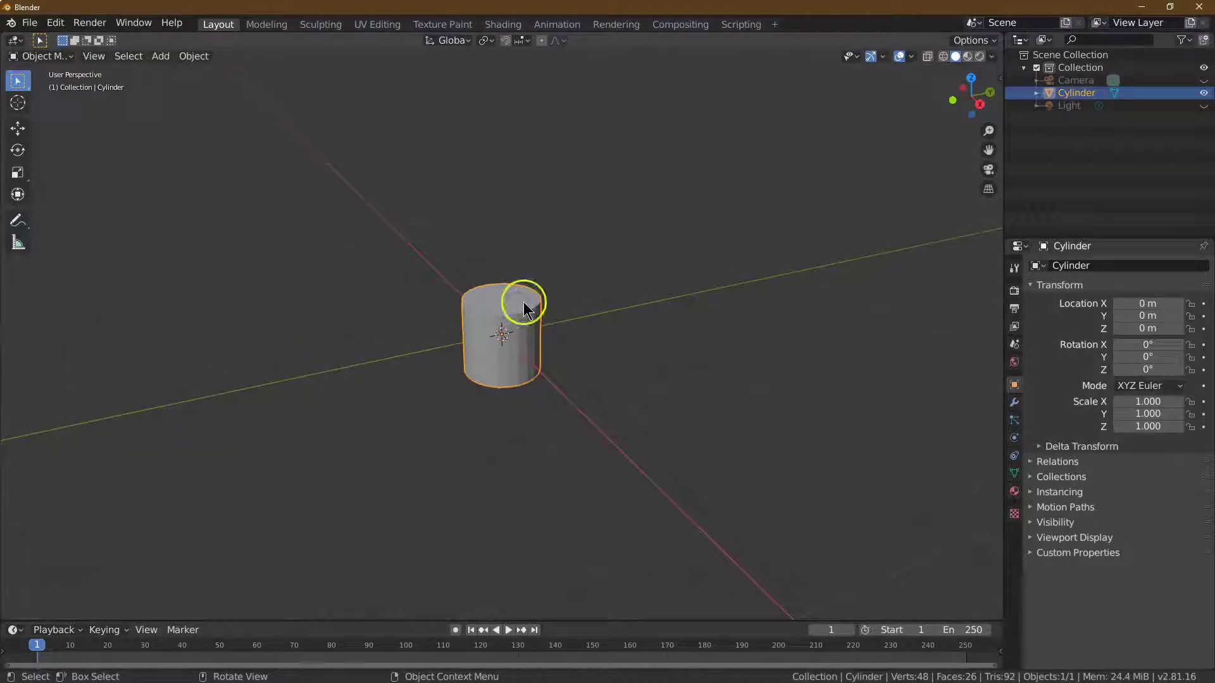
Set the cylinder's Scale Z to 2 from a right-side view, then return to perspective.
left_click(979, 103)
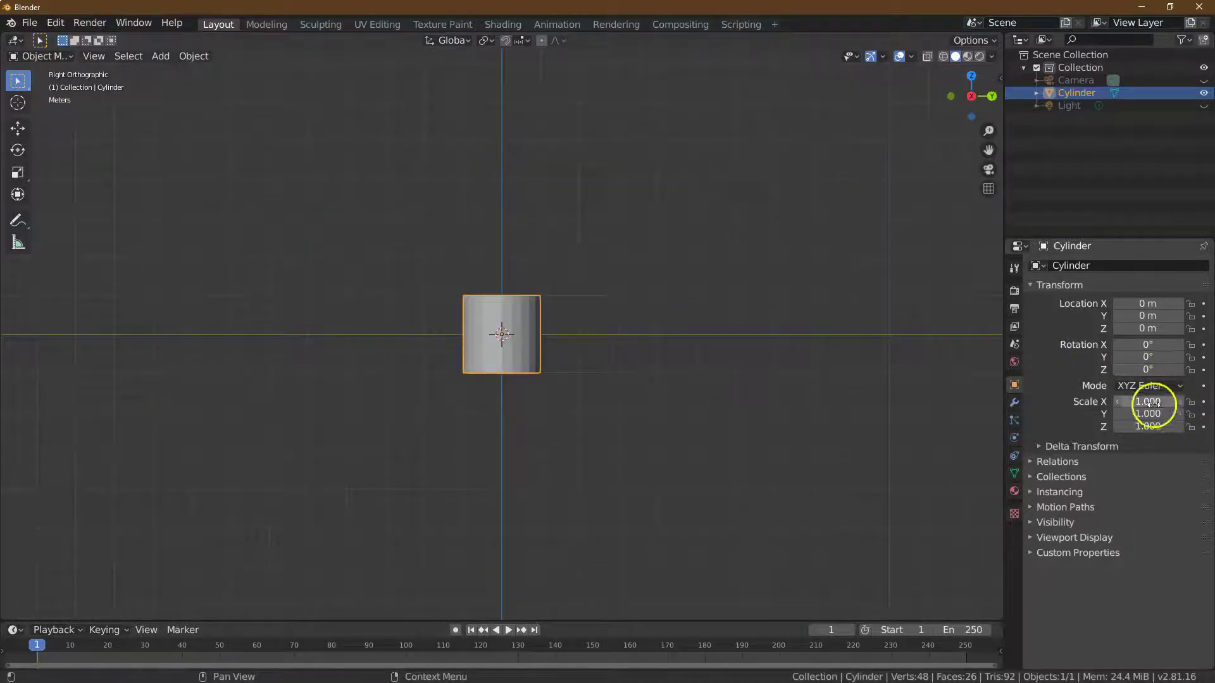
left_click(1152, 427)
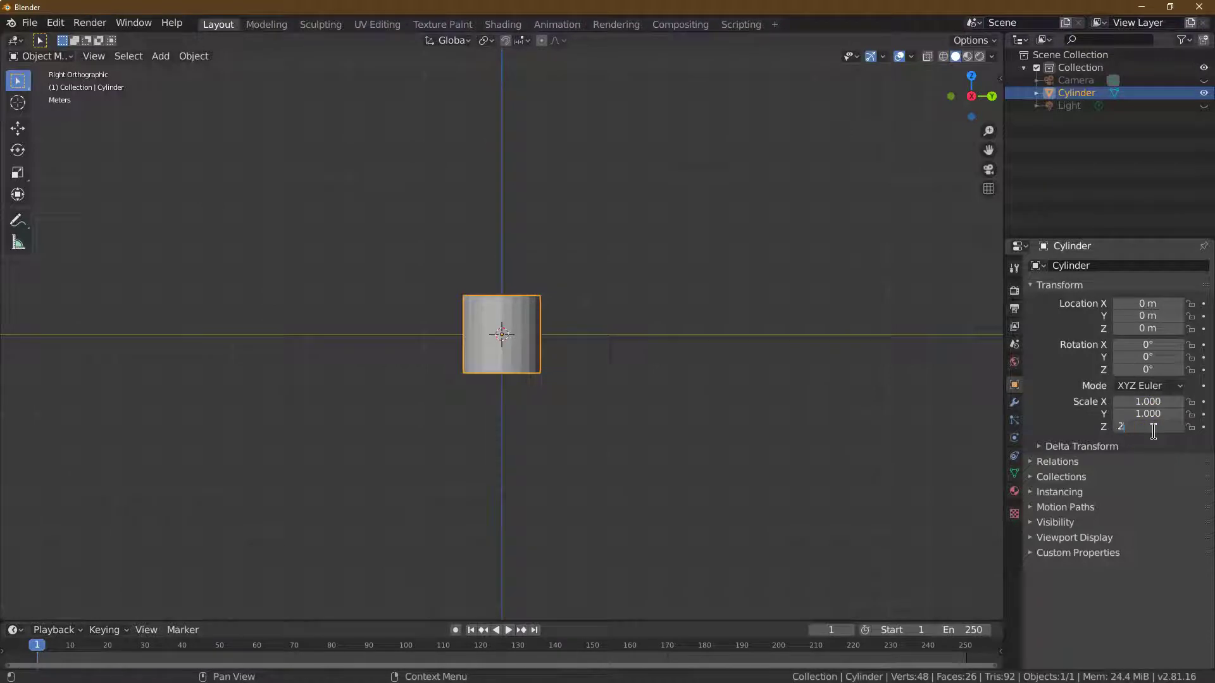
key("Return")
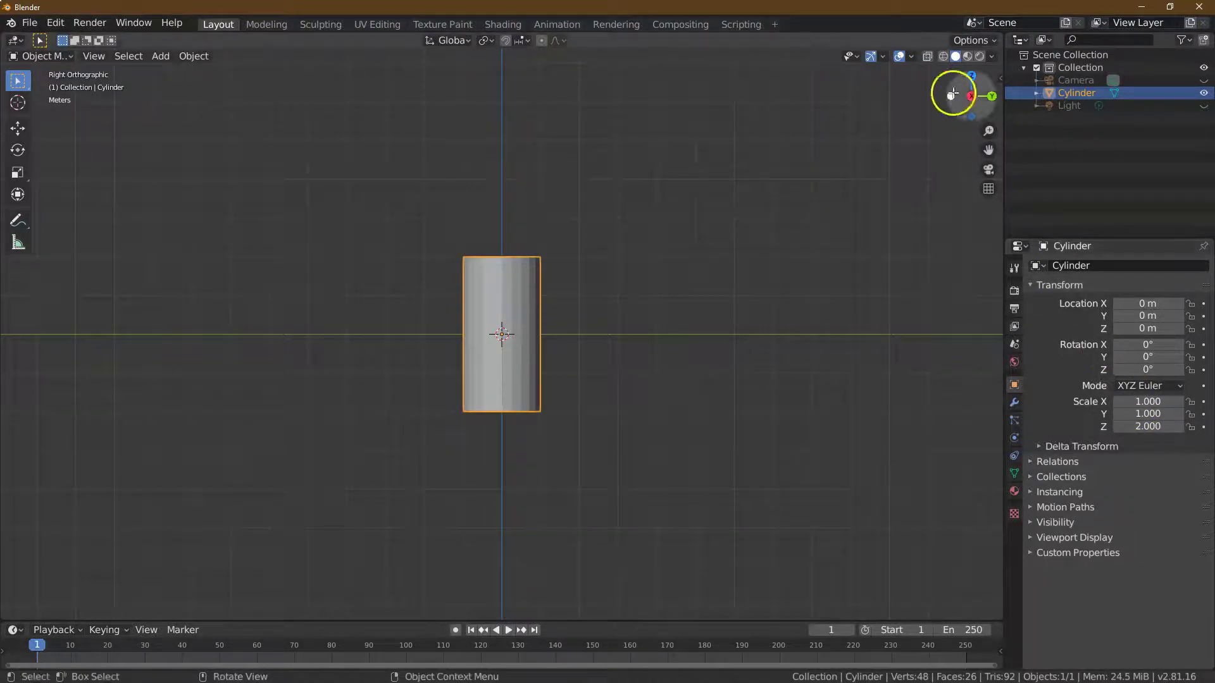
left_click_drag(972, 96, 984, 101)
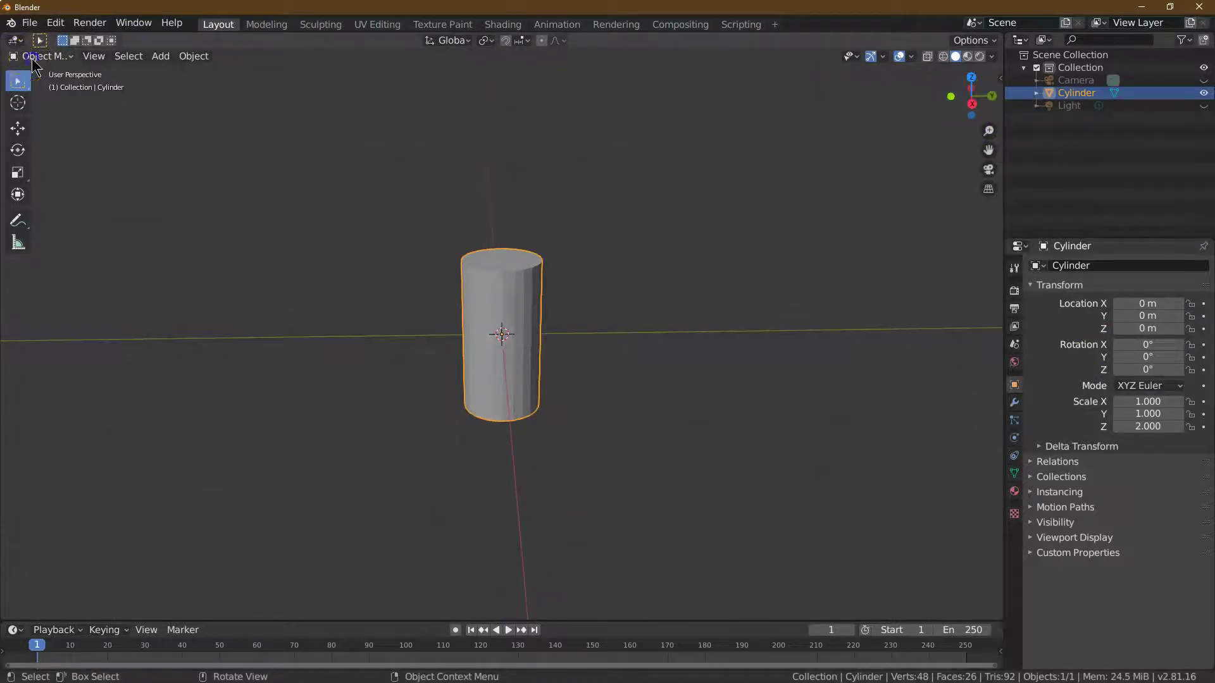
Enter Edit Mode, turn on face select, and select the cylinder's top face.
left_click(38, 56)
left_click(38, 84)
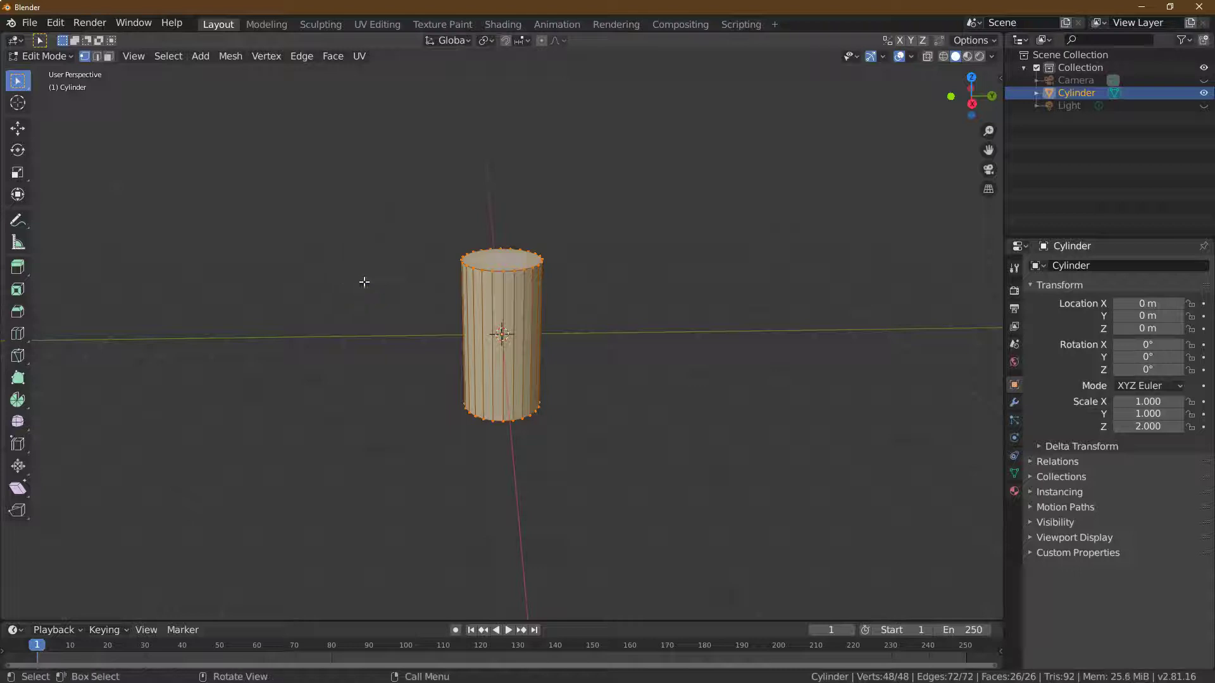
left_click(109, 57)
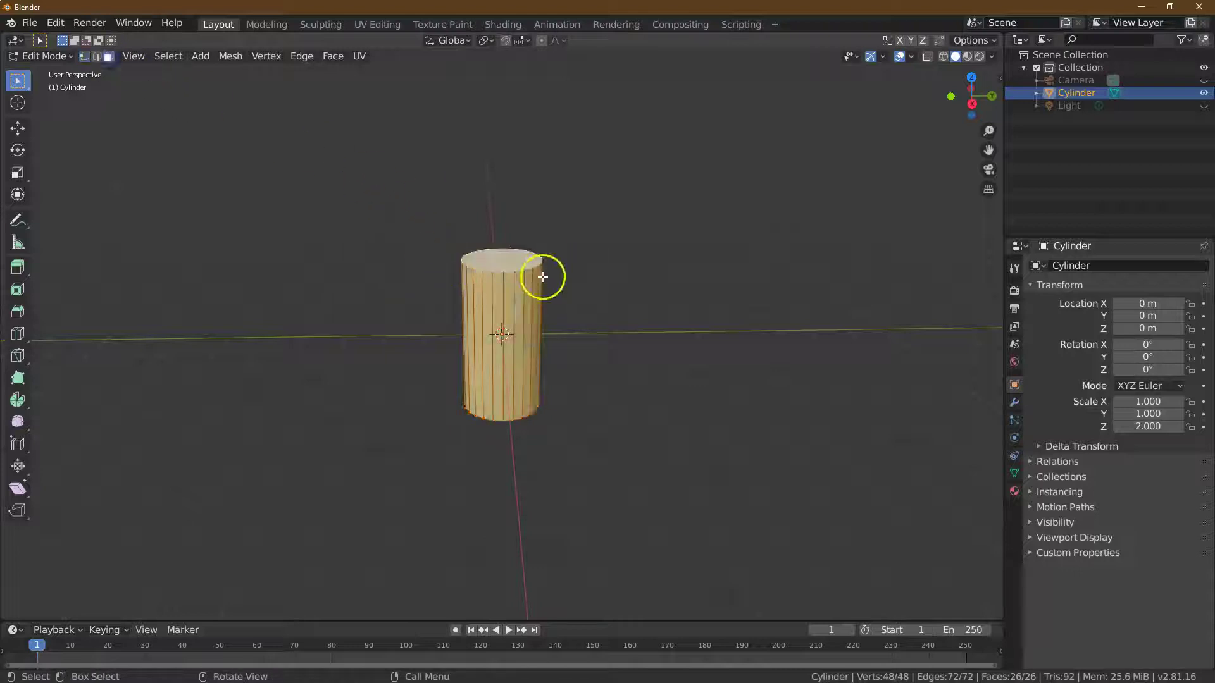
left_click(521, 264)
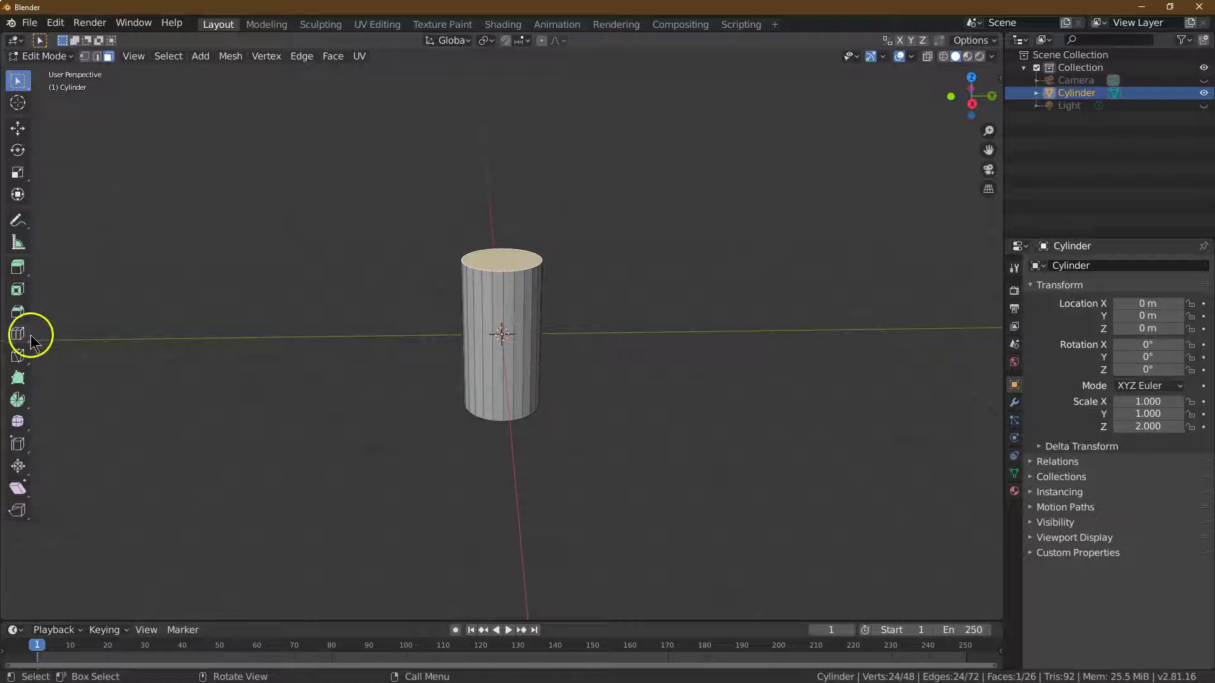
Scale the top face inward, setting X, Y and Z scale to 0.1.
left_click(18, 173)
left_click_drag(534, 307, 505, 276)
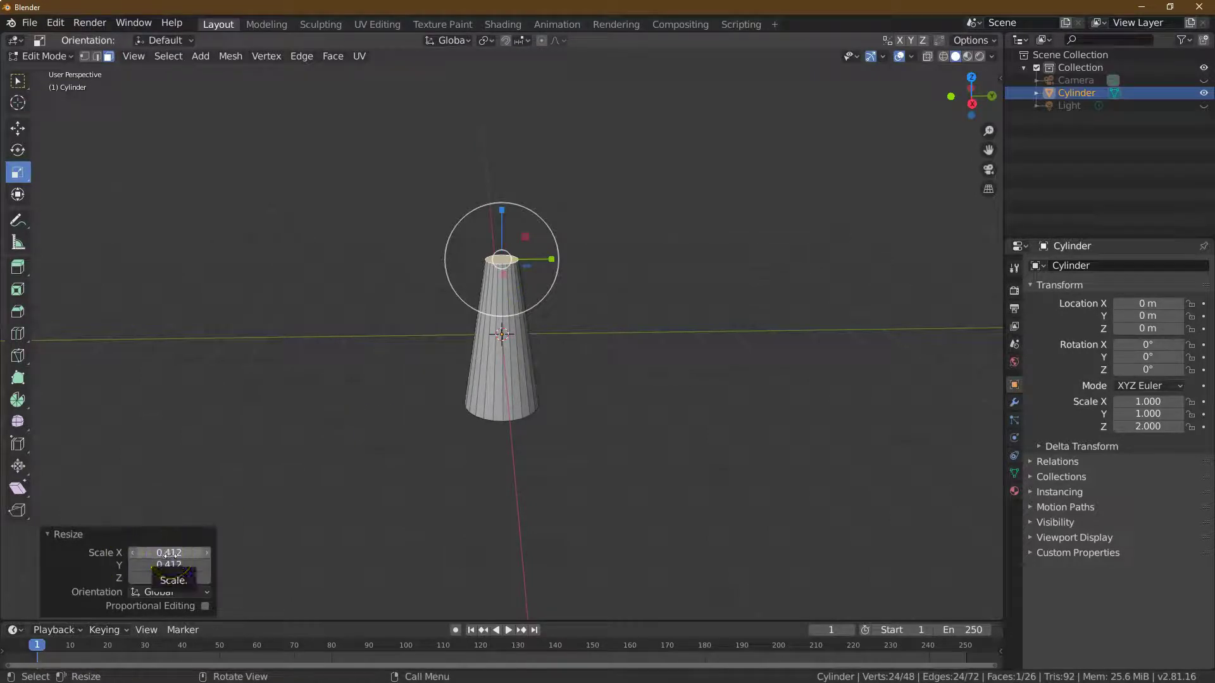
left_click(169, 555)
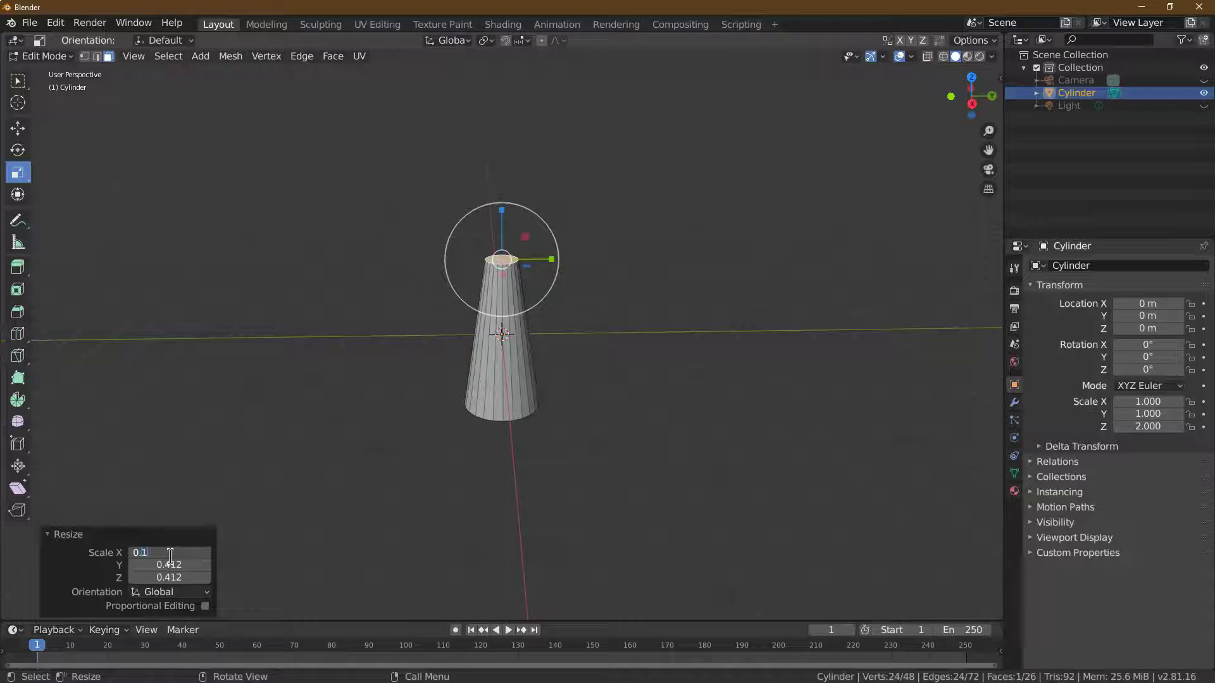
type("0.1")
key("Tab")
type("0.")
type("1")
key("Tab")
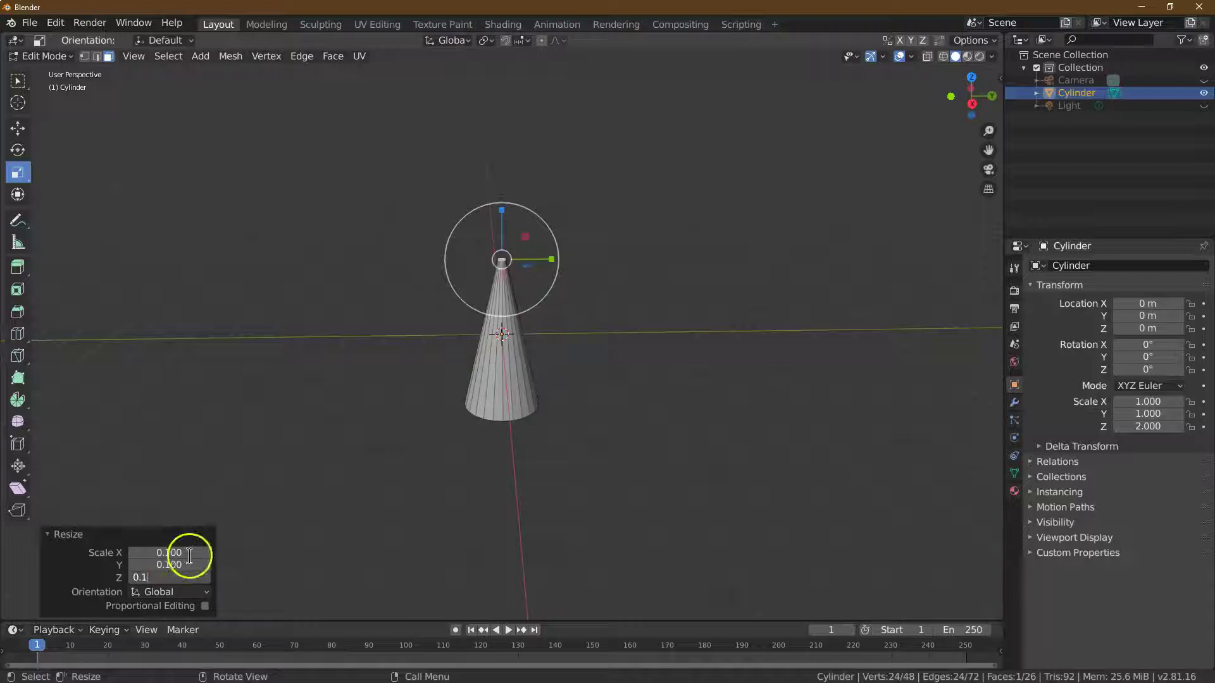
type("0.1")
key("Return")
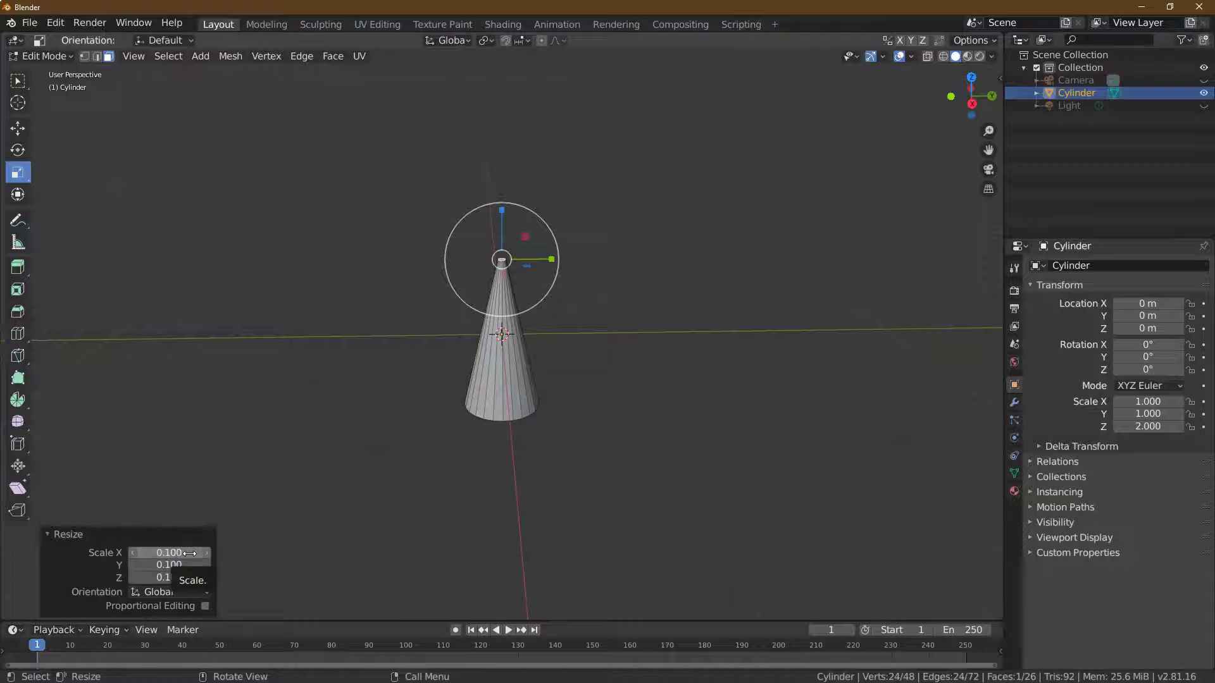
Correct the top face's scale to 0.15 on X, Y and Z.
left_click(190, 554)
type("0.15")
key("Tab")
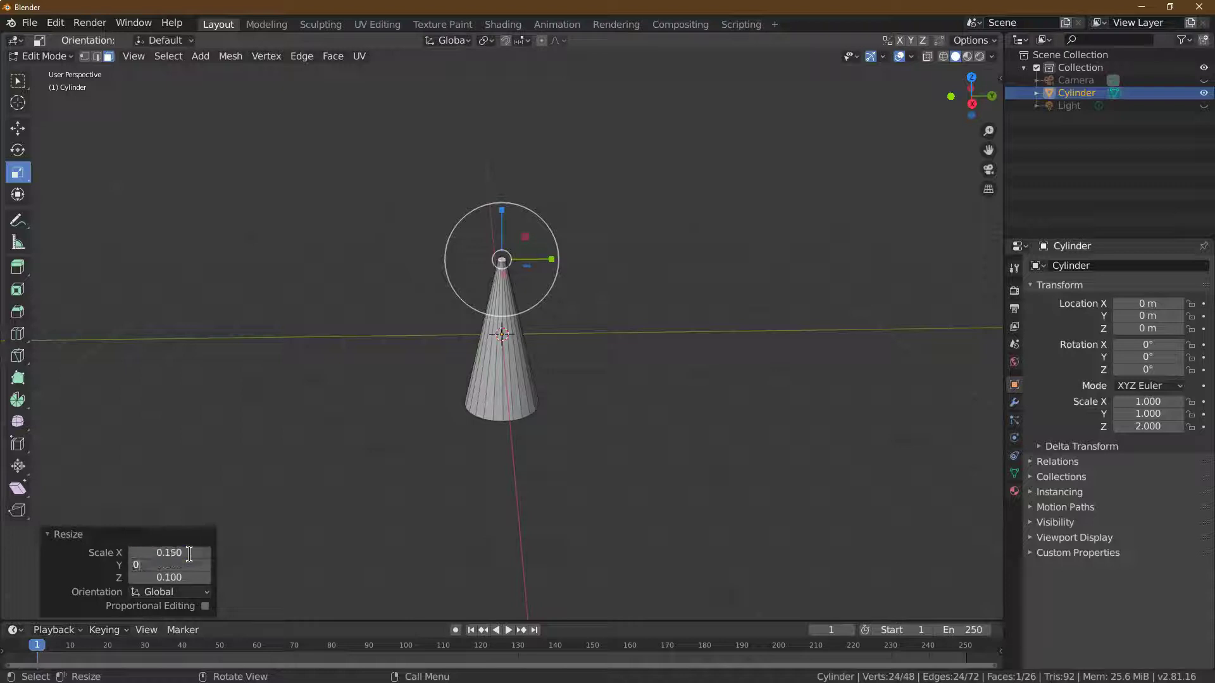
type("5")
key("Tab")
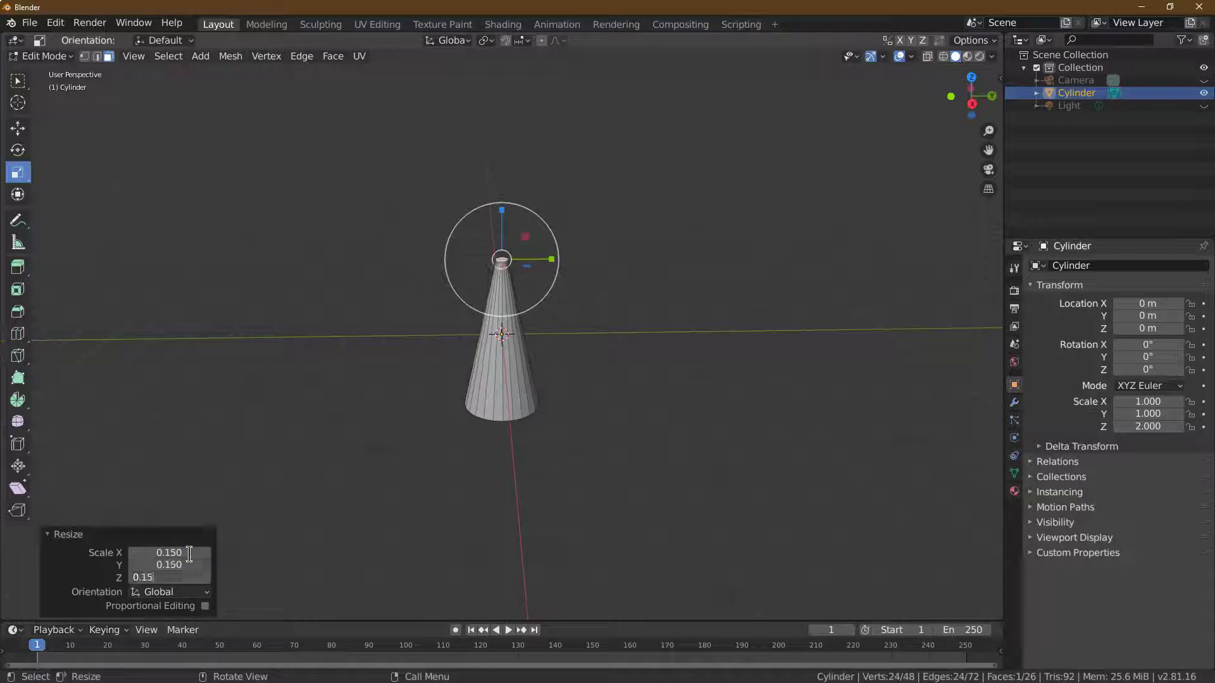
key("Return")
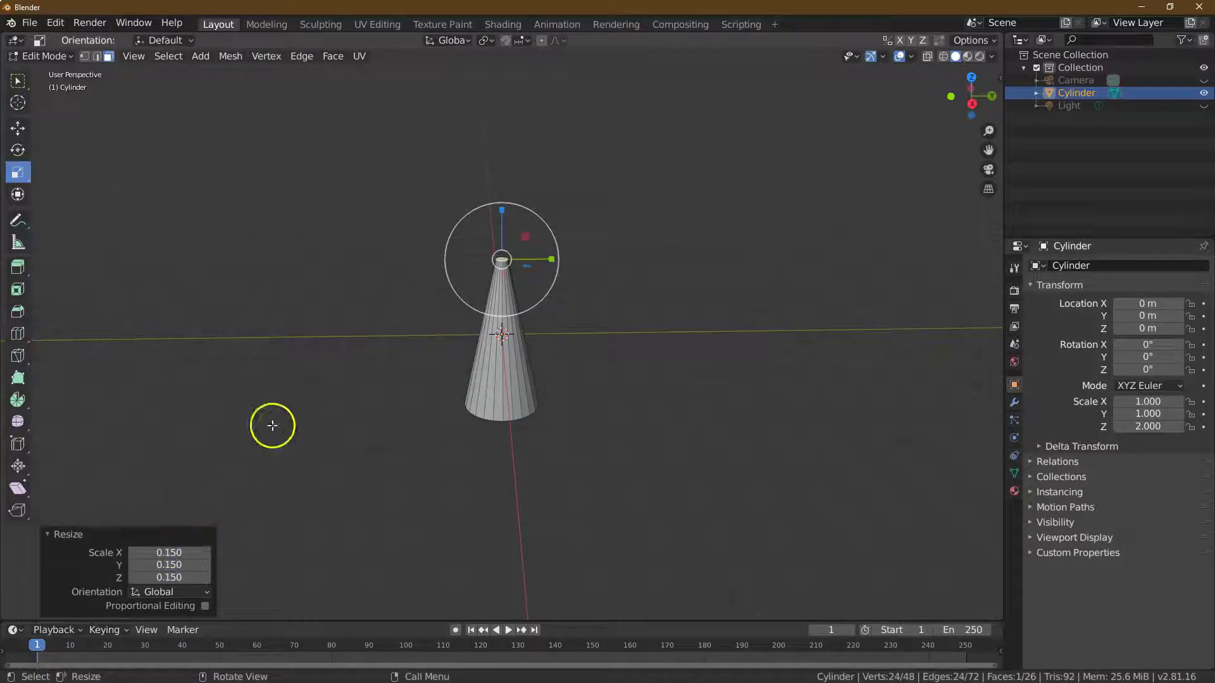
left_click(18, 80)
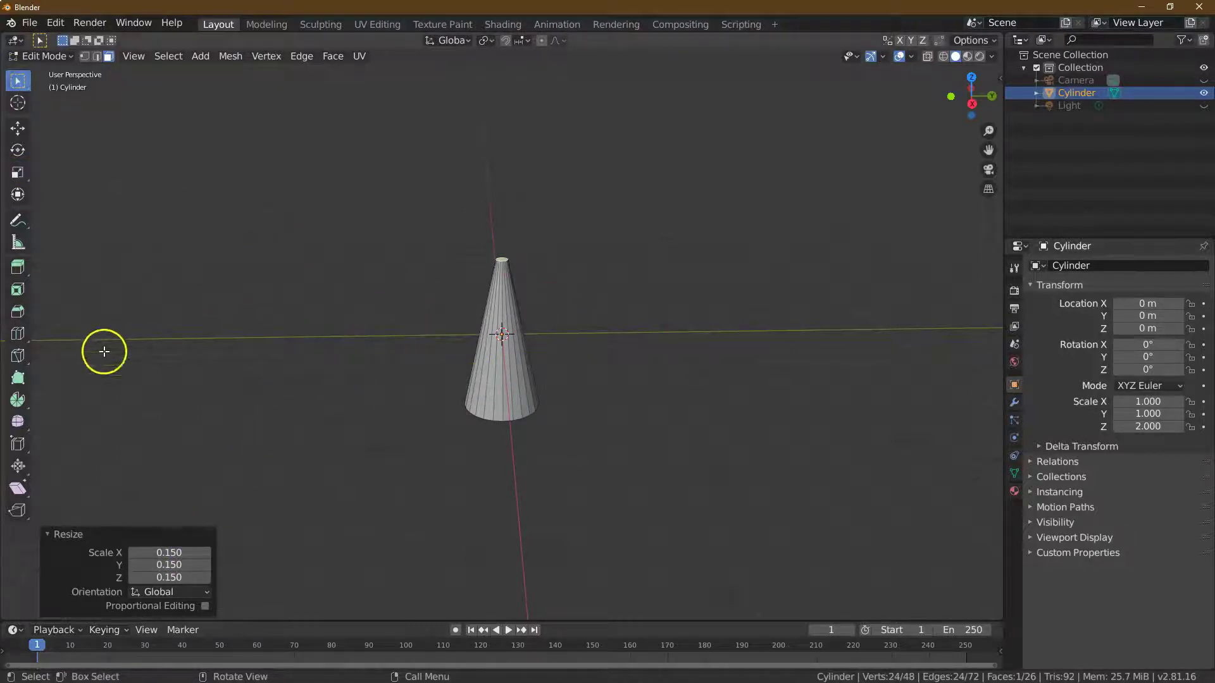
Add a horizontal loop cut around the cone with Number of Cuts set to 4.
left_click(18, 335)
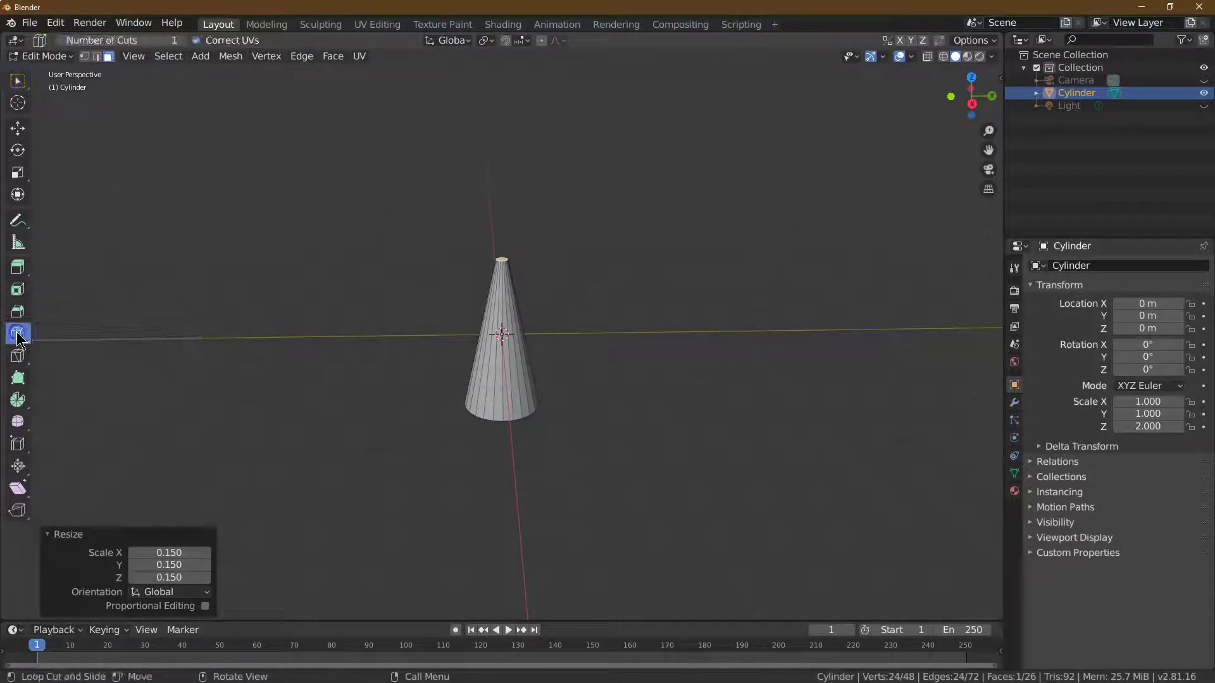
left_click(492, 337)
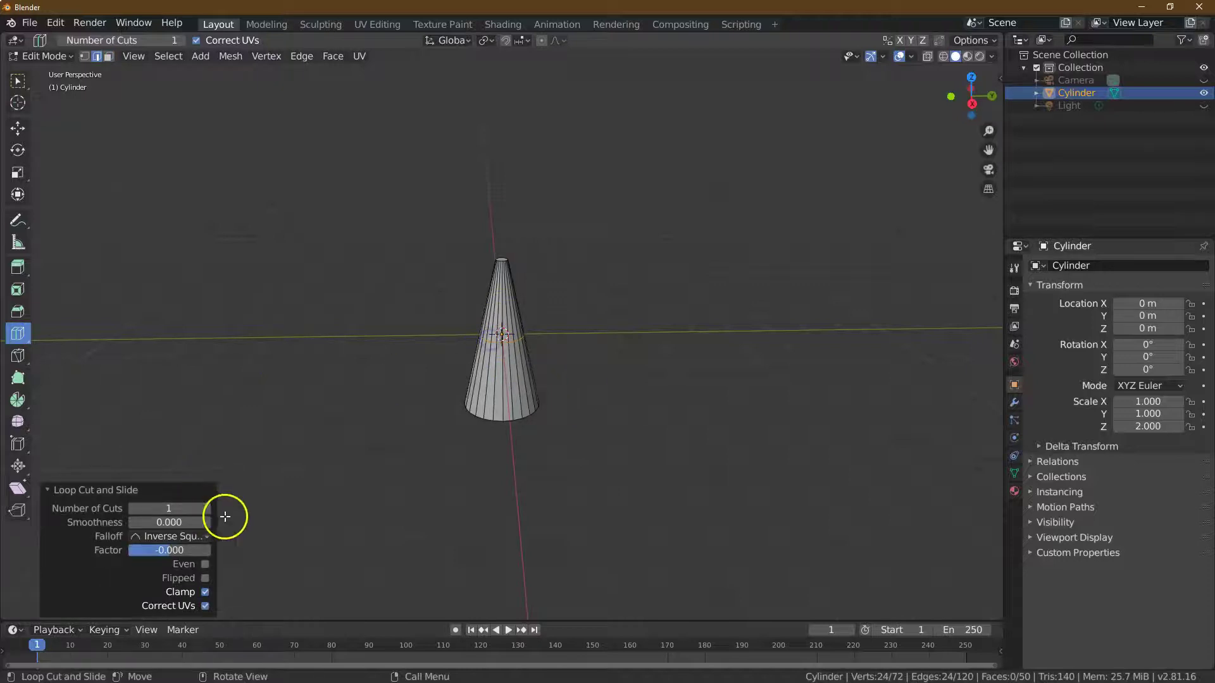
left_click(209, 510)
left_click(208, 509)
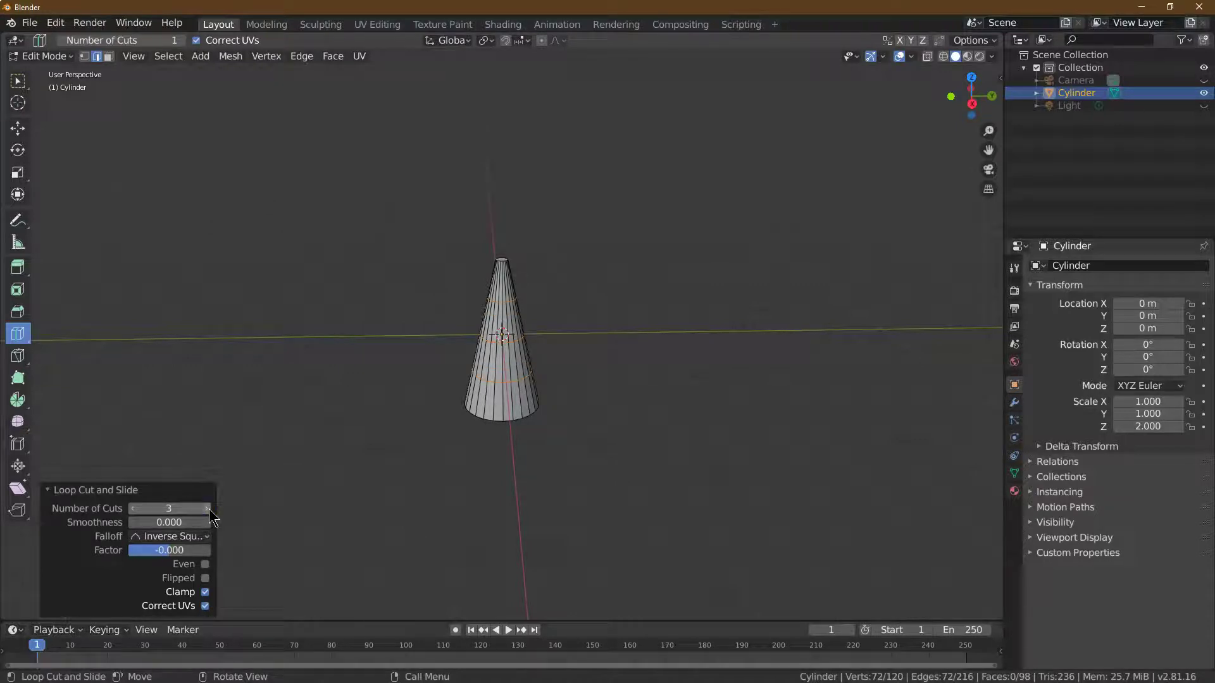
left_click(208, 509)
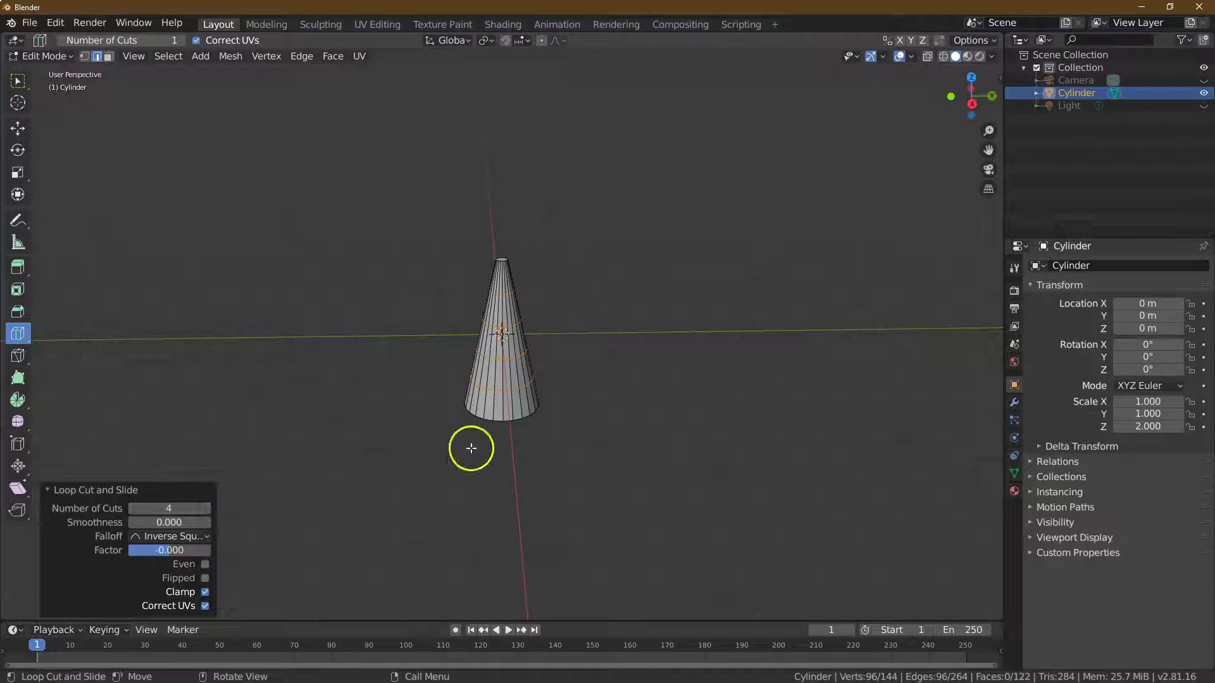
left_click(14, 83)
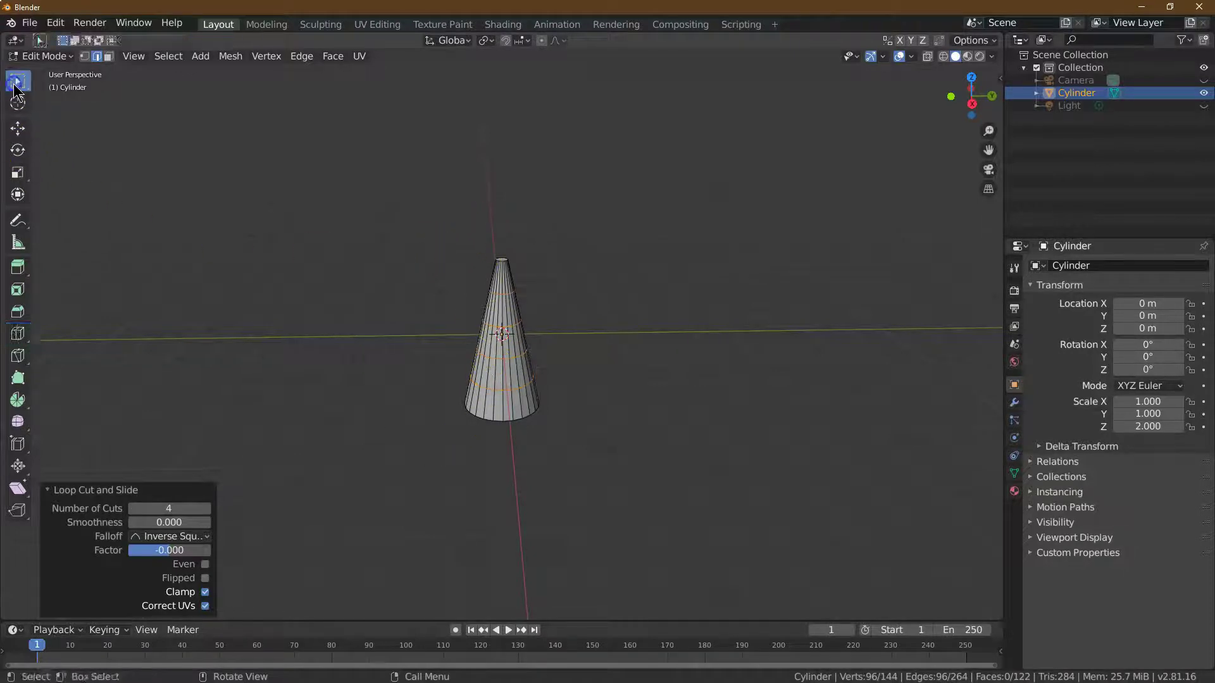
left_click(109, 55)
left_click_drag(987, 132, 974, 70)
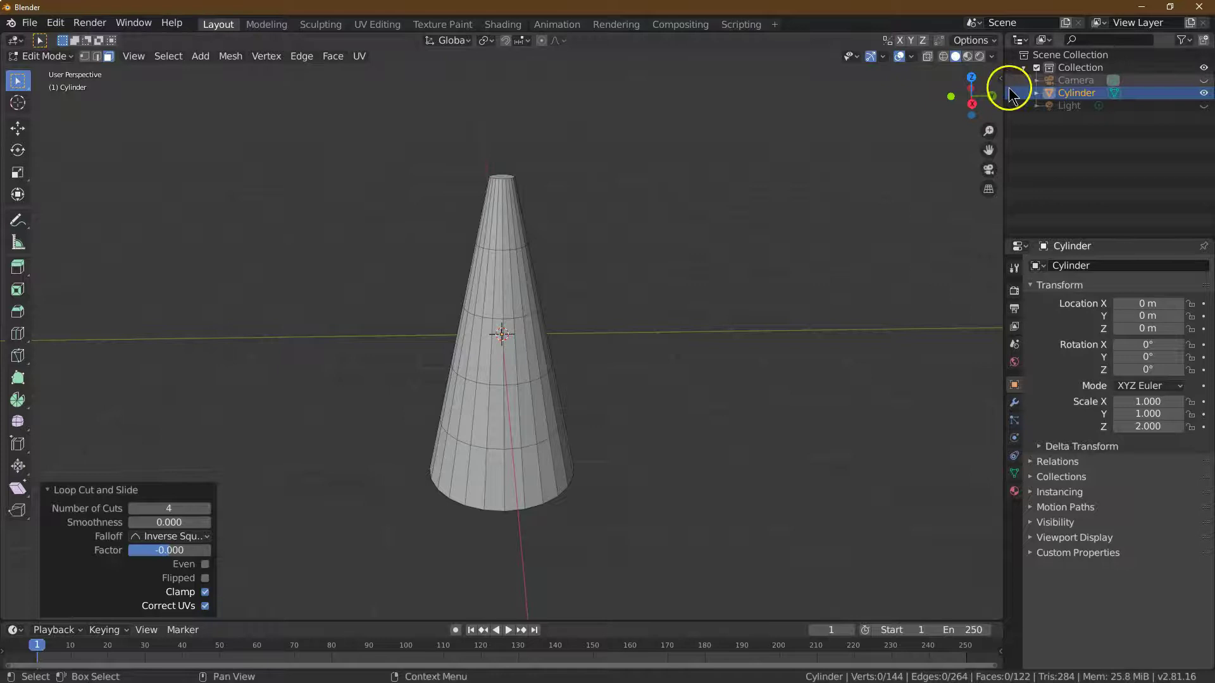
Turn on X-ray and create a new material named 'orange' for the cone.
left_click(926, 56)
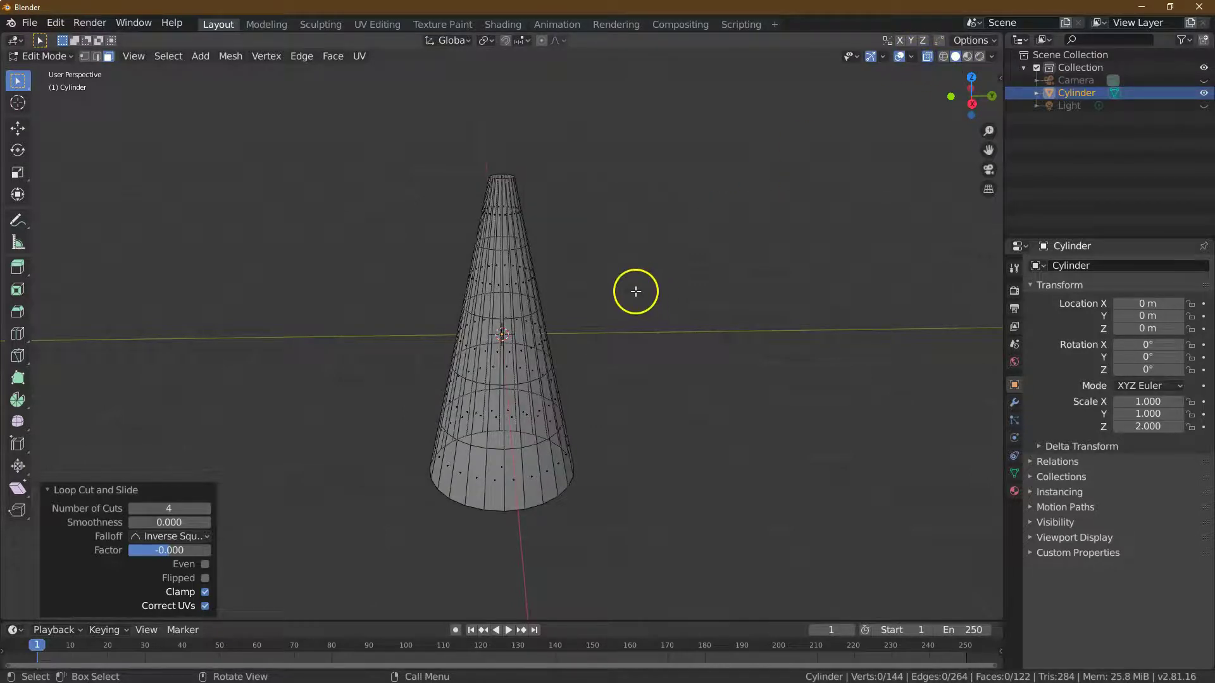
left_click(1012, 495)
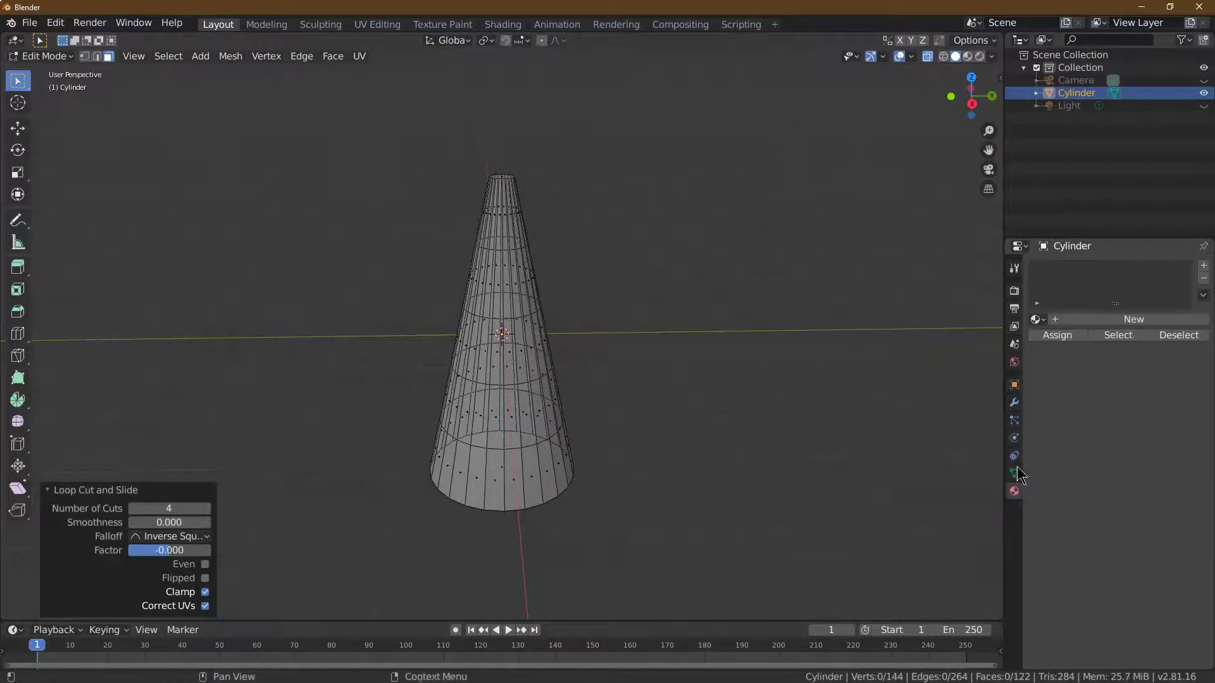
left_click(1115, 320)
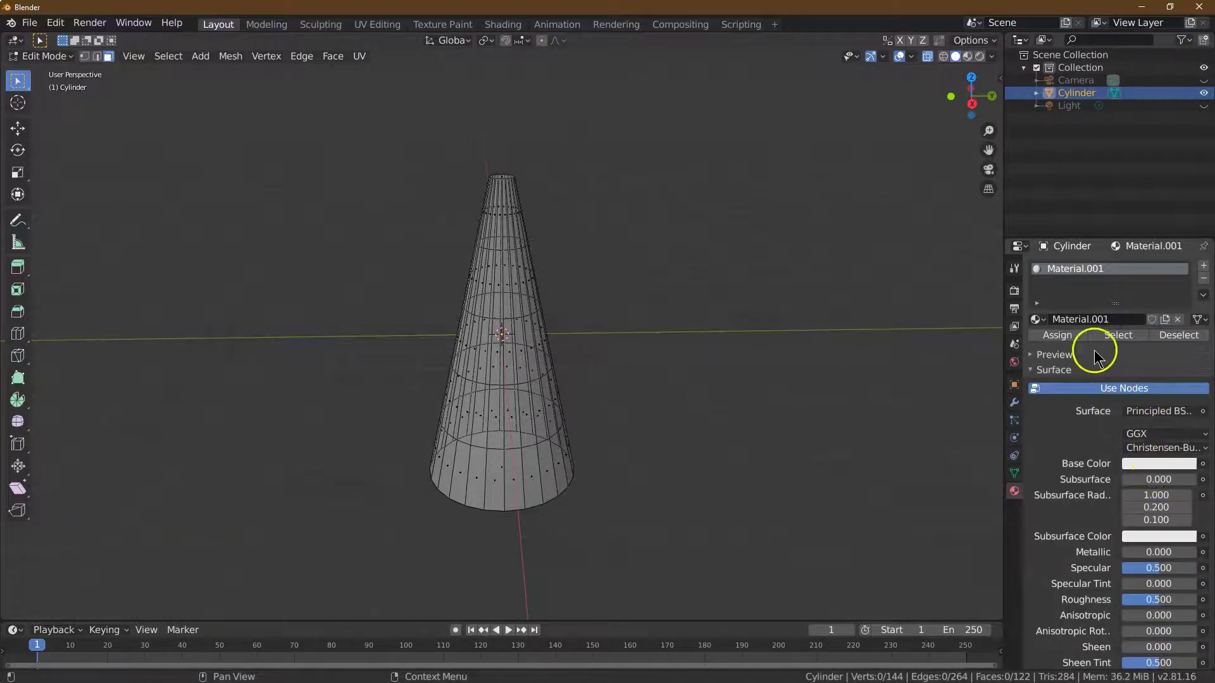
left_click(1084, 320)
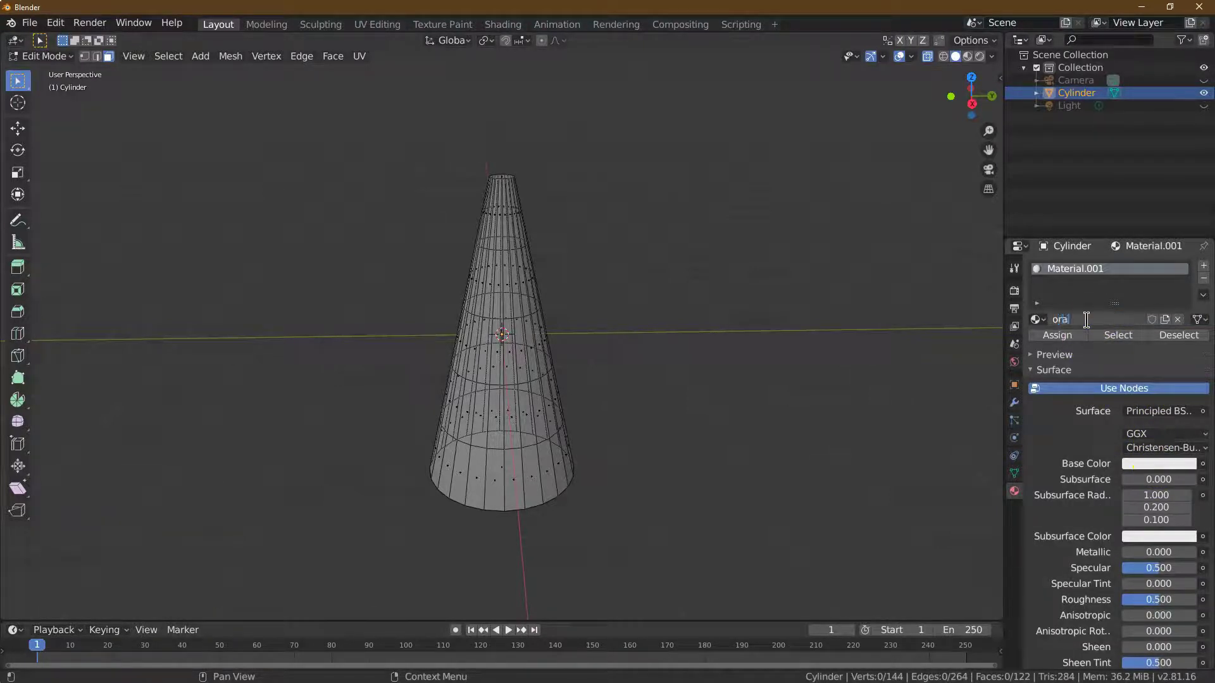
key("Return")
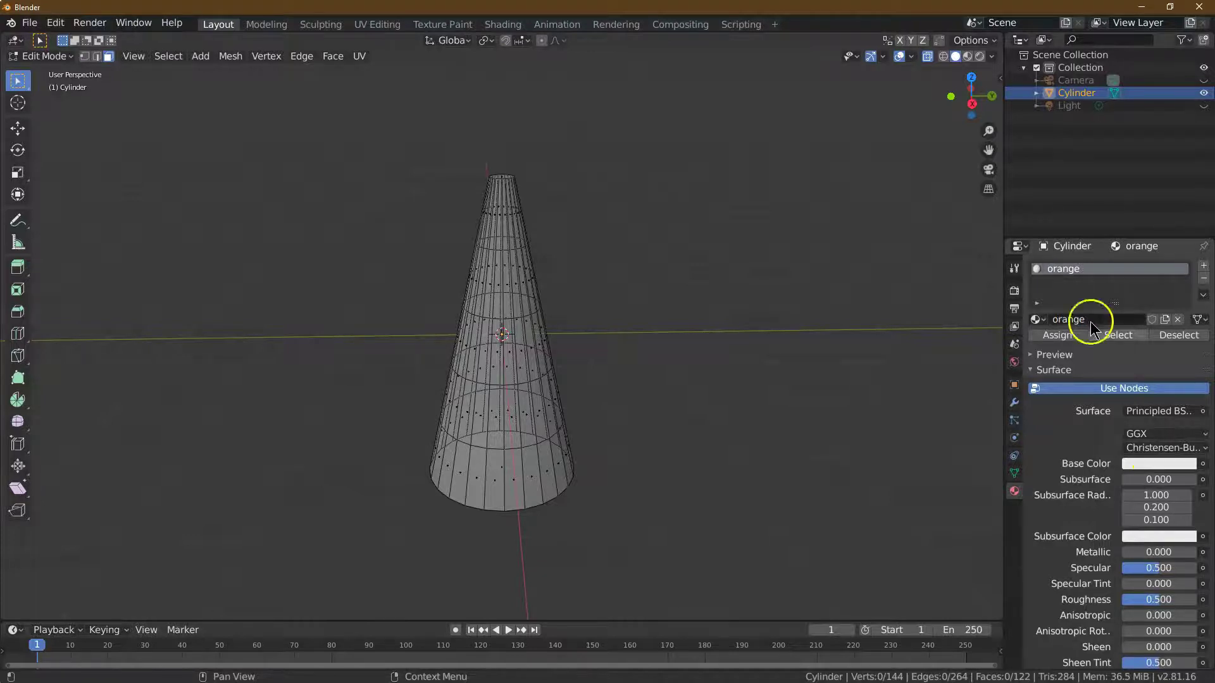
Set the orange material's base colour to hex FF6700 and view it in Material Preview.
left_click(1171, 466)
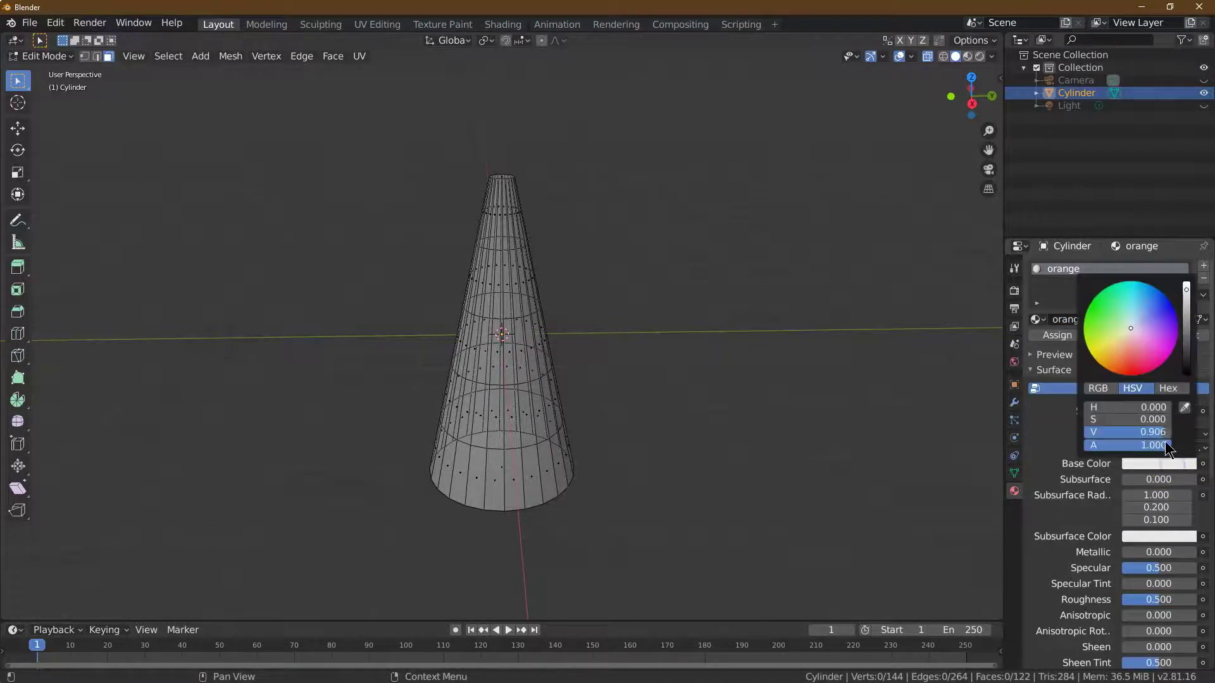
left_click(1169, 389)
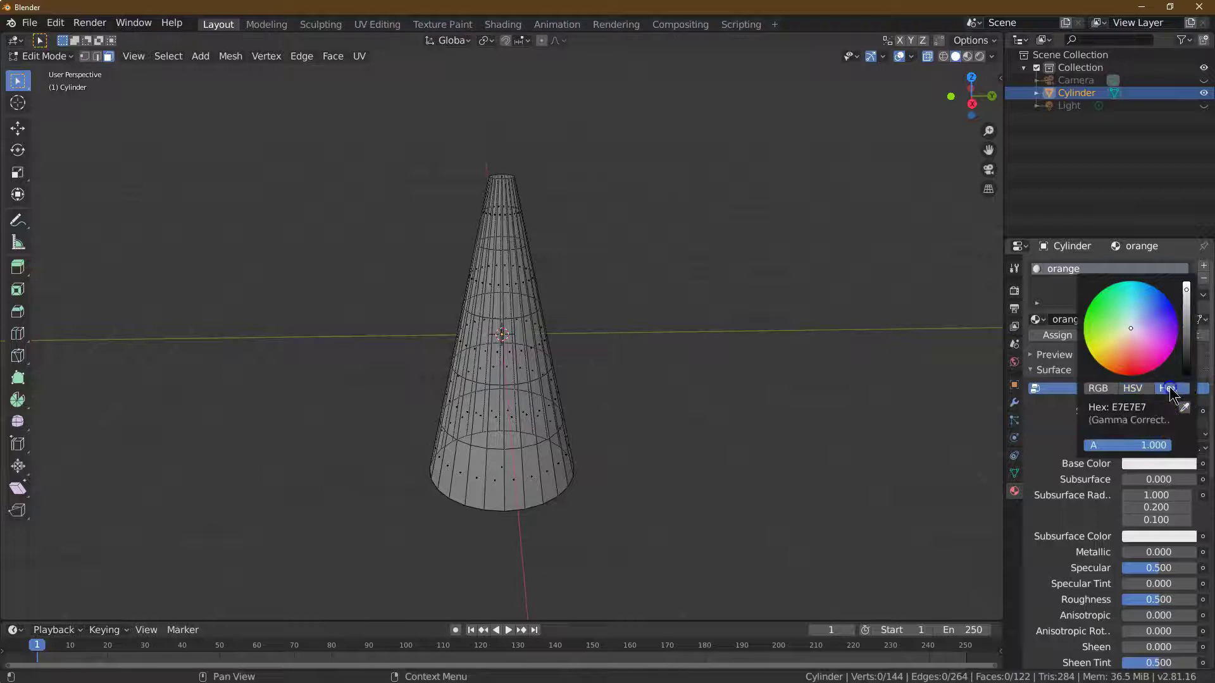
left_click(1139, 407)
left_click(1133, 402)
type("ff670")
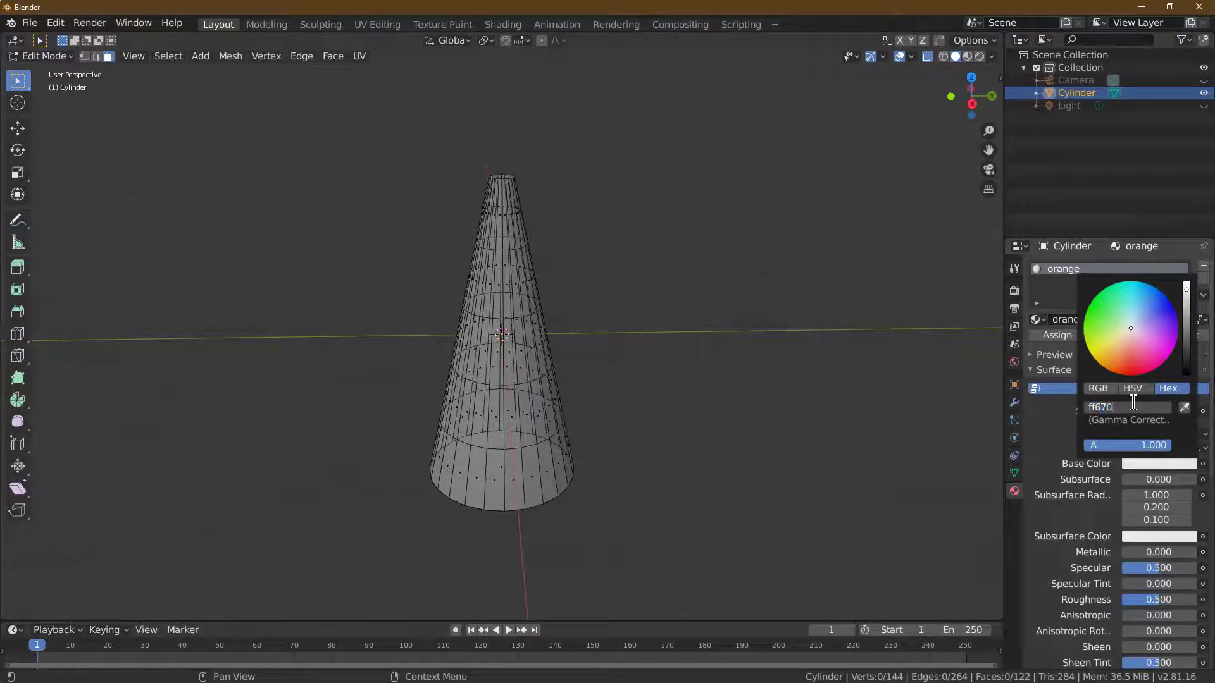
type("0")
key("Return")
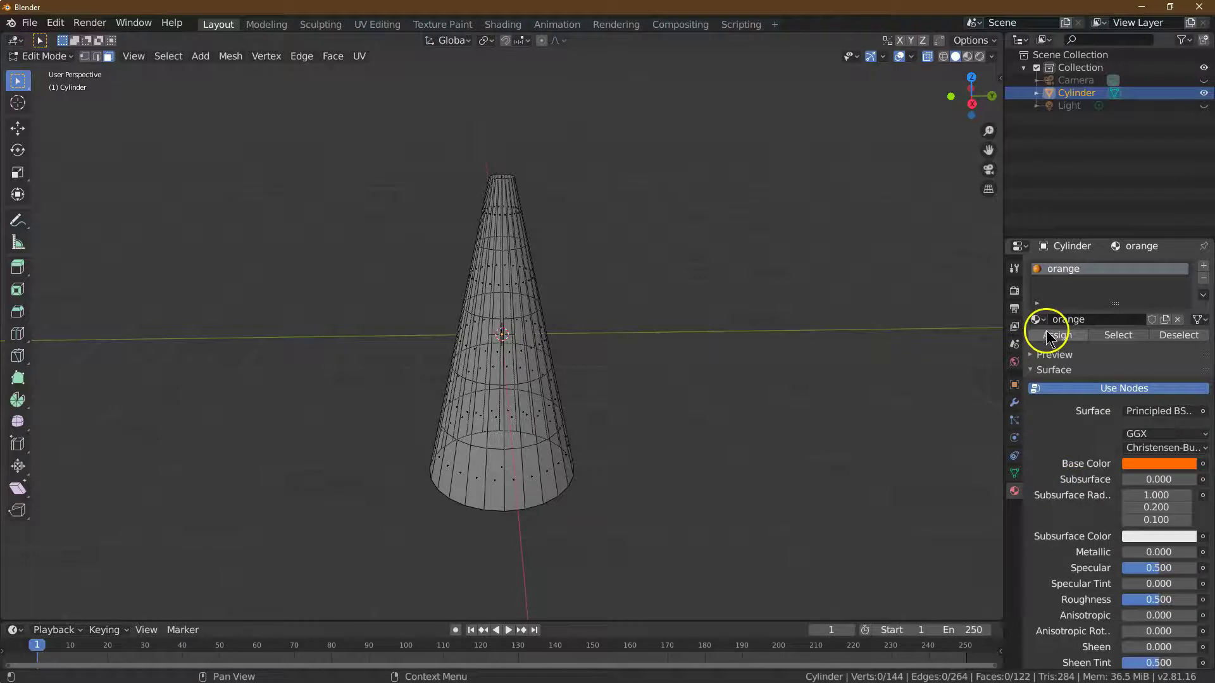
left_click(927, 55)
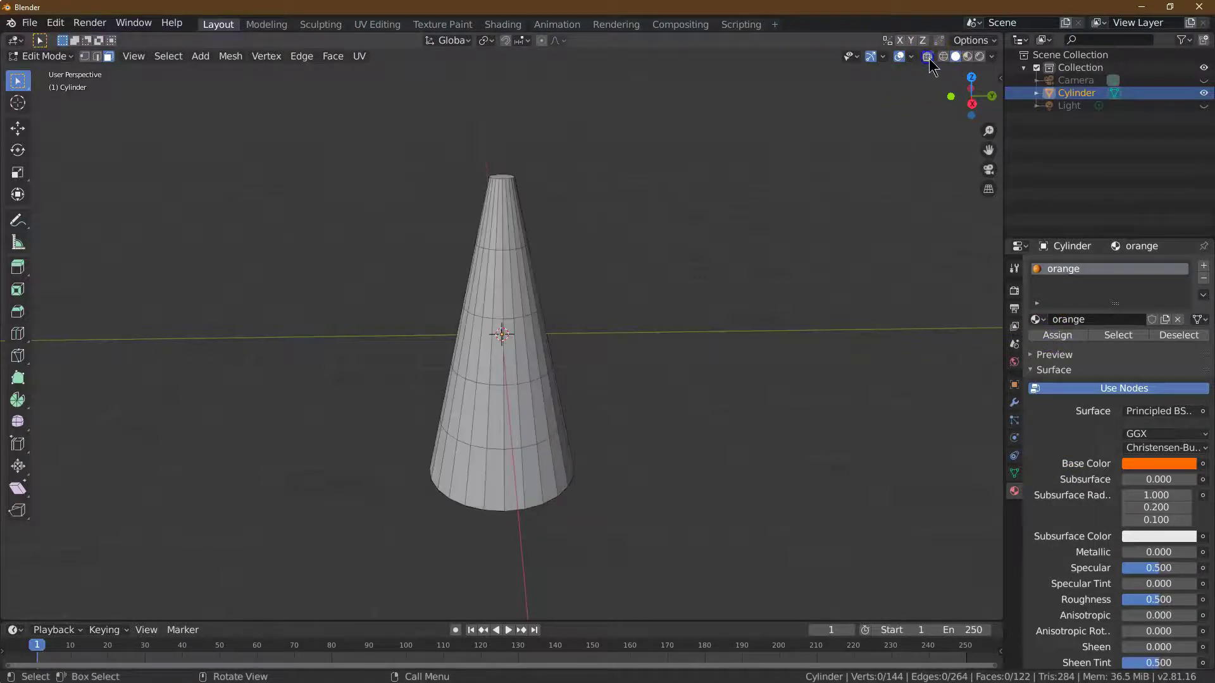
left_click(966, 56)
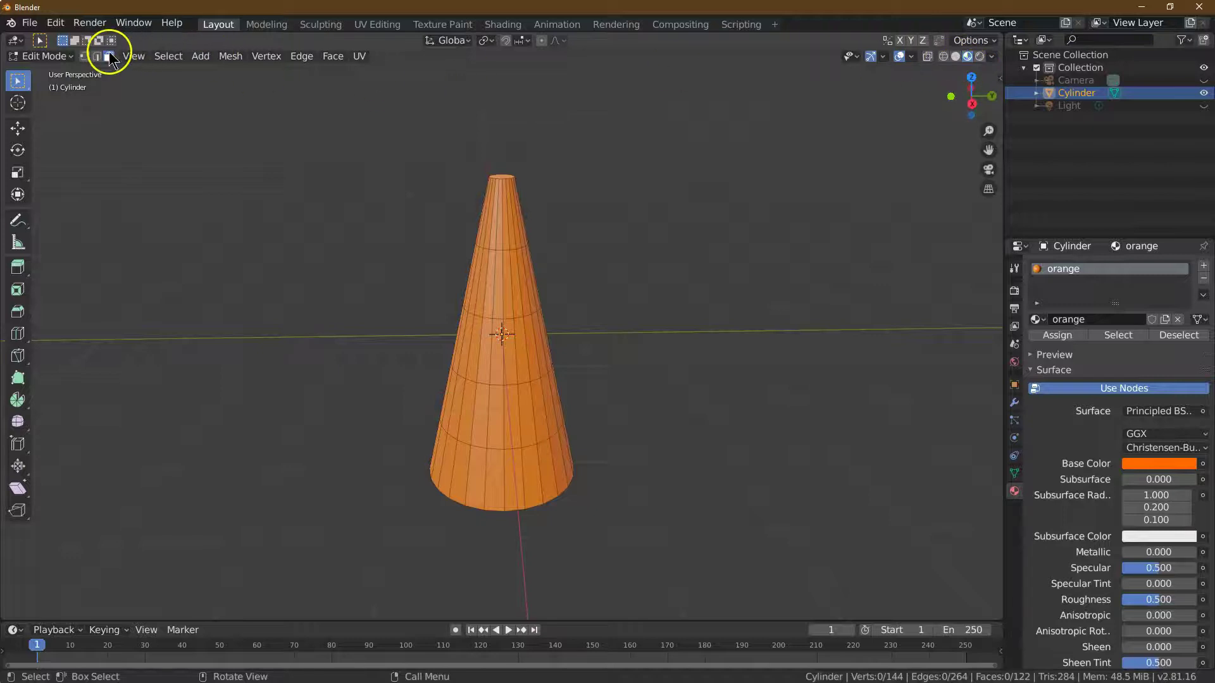
In X-ray right view, box-select the cone's second and fourth bands.
left_click(928, 56)
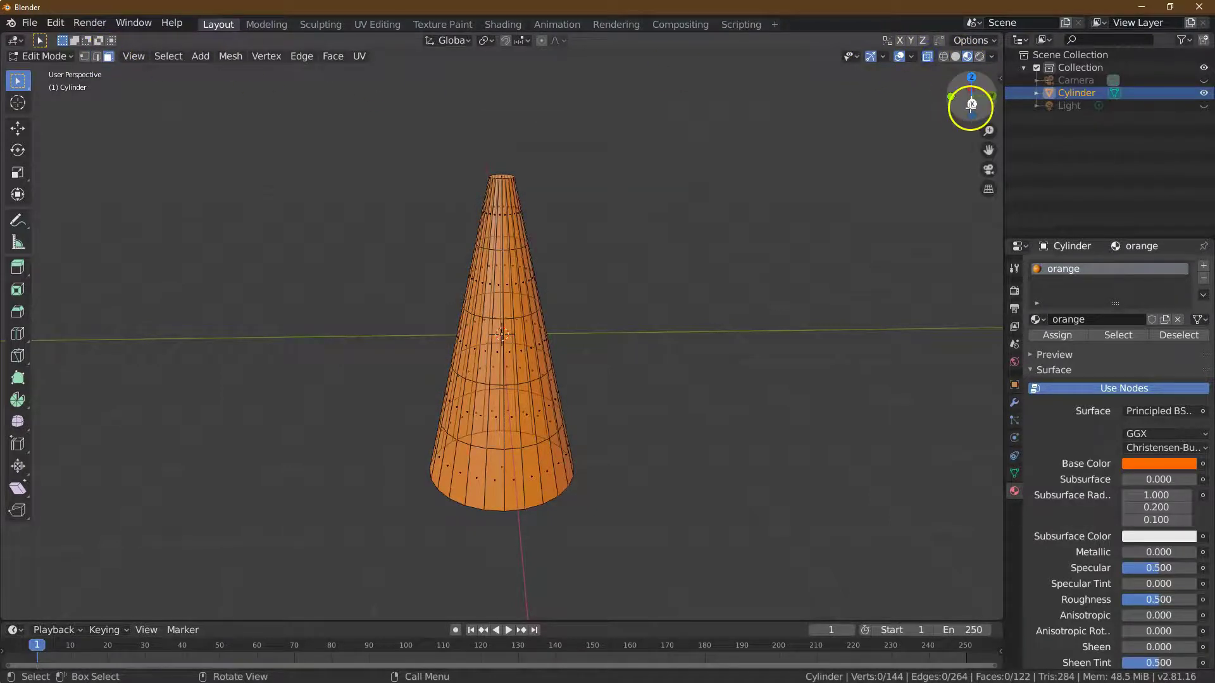
left_click(971, 104)
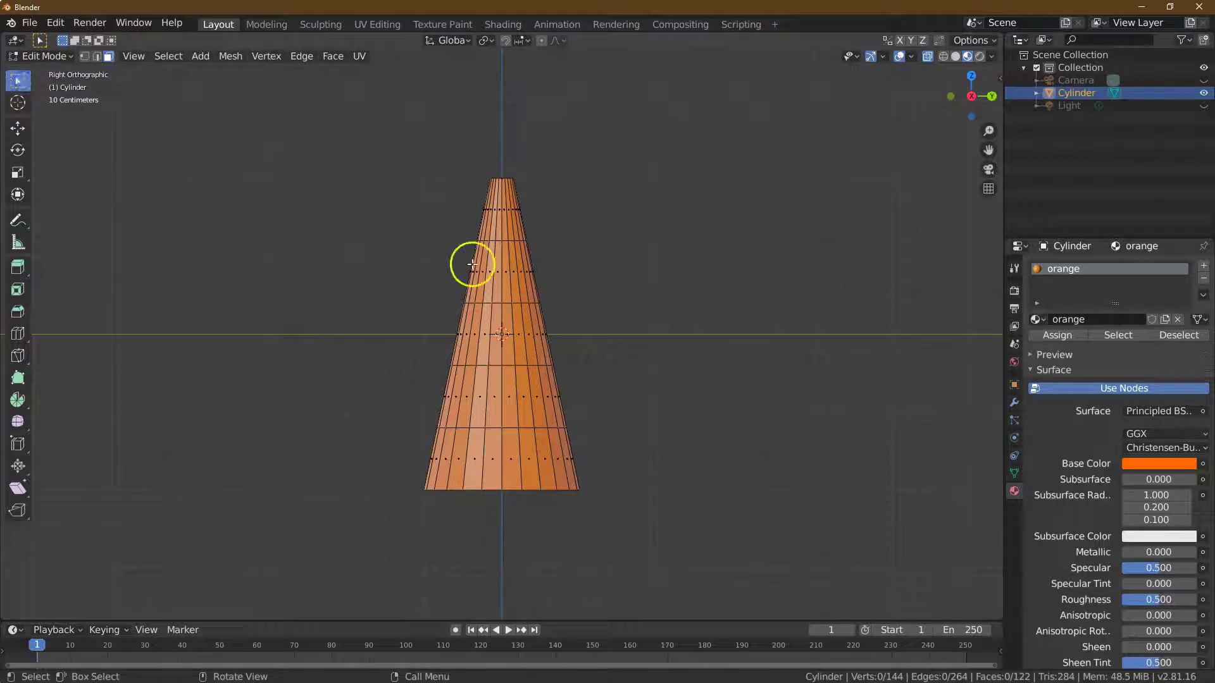
left_click_drag(430, 252, 570, 302)
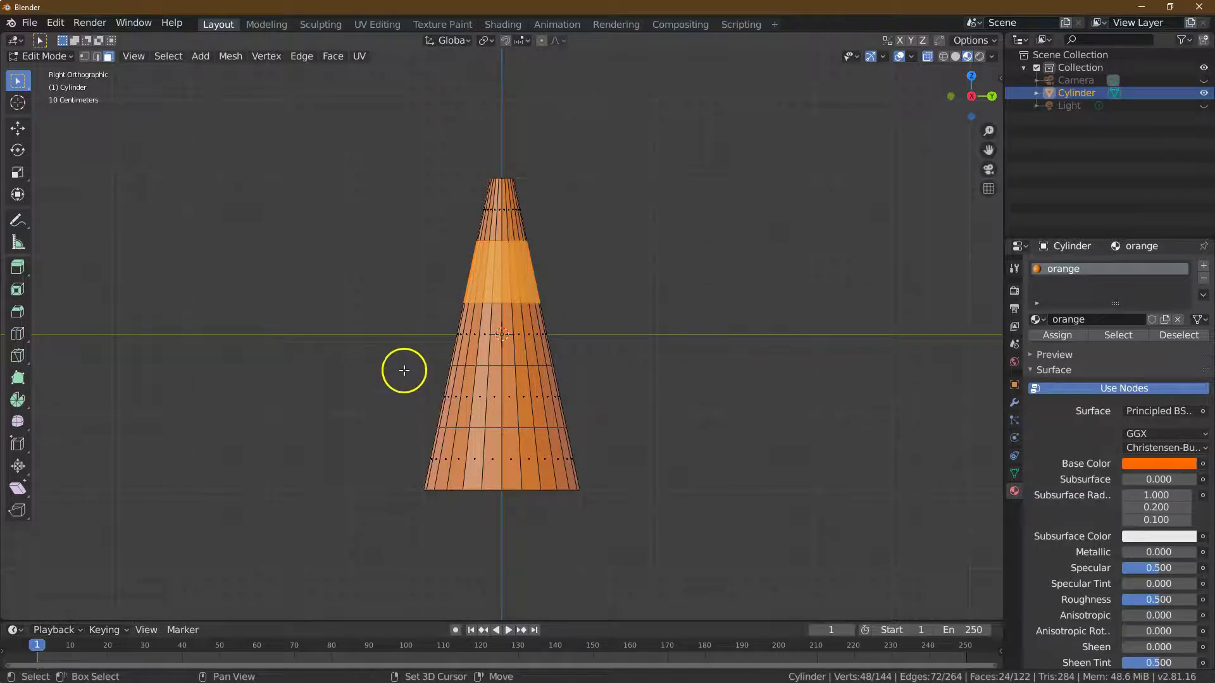
left_click_drag(404, 370, 626, 418, "shift")
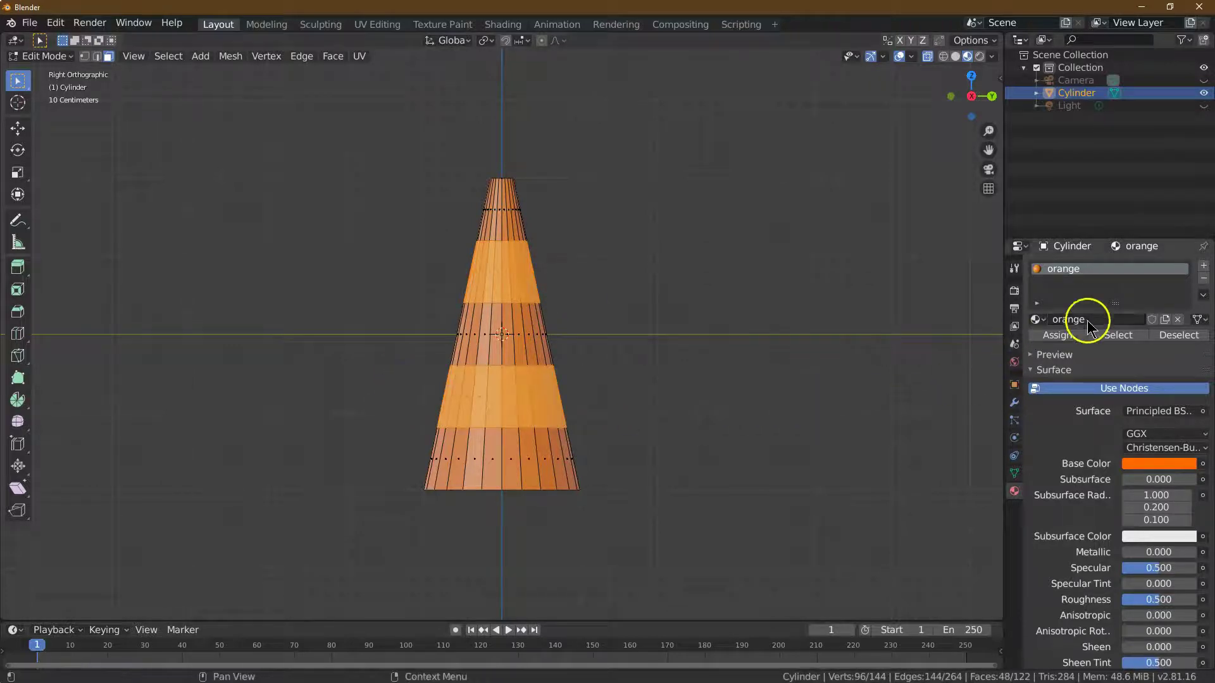
Add a second material slot with a new material named 'white'.
left_click(1204, 266)
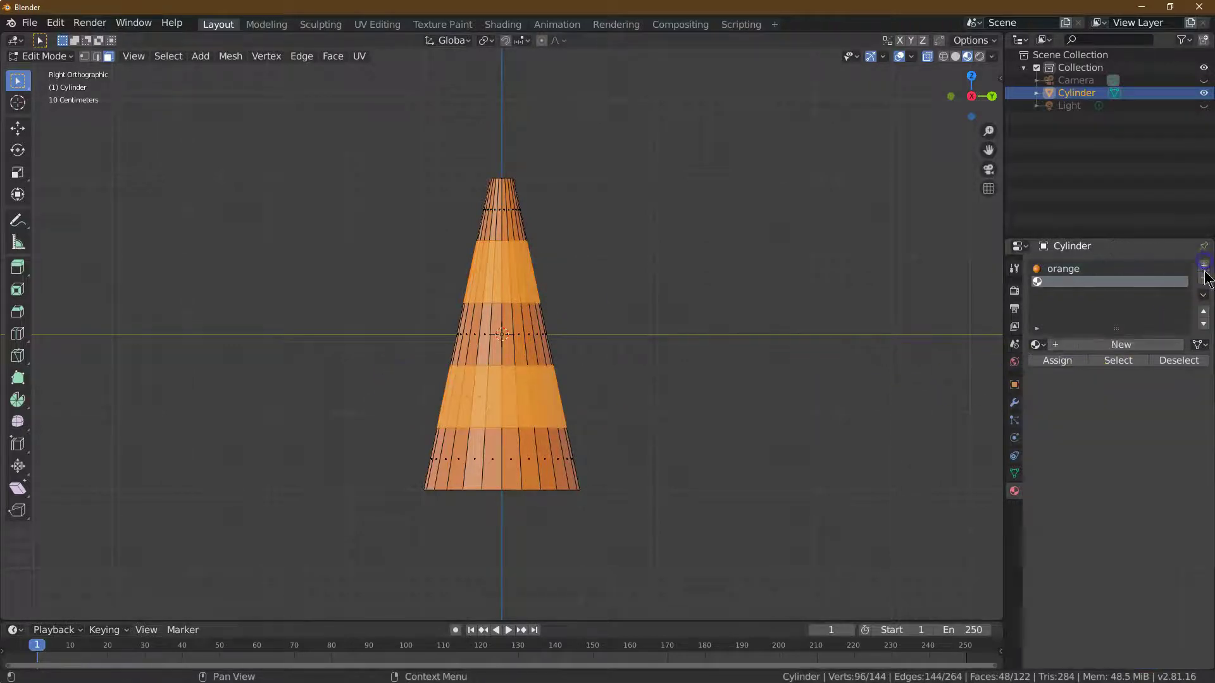
left_click(1084, 344)
double_click(1094, 343)
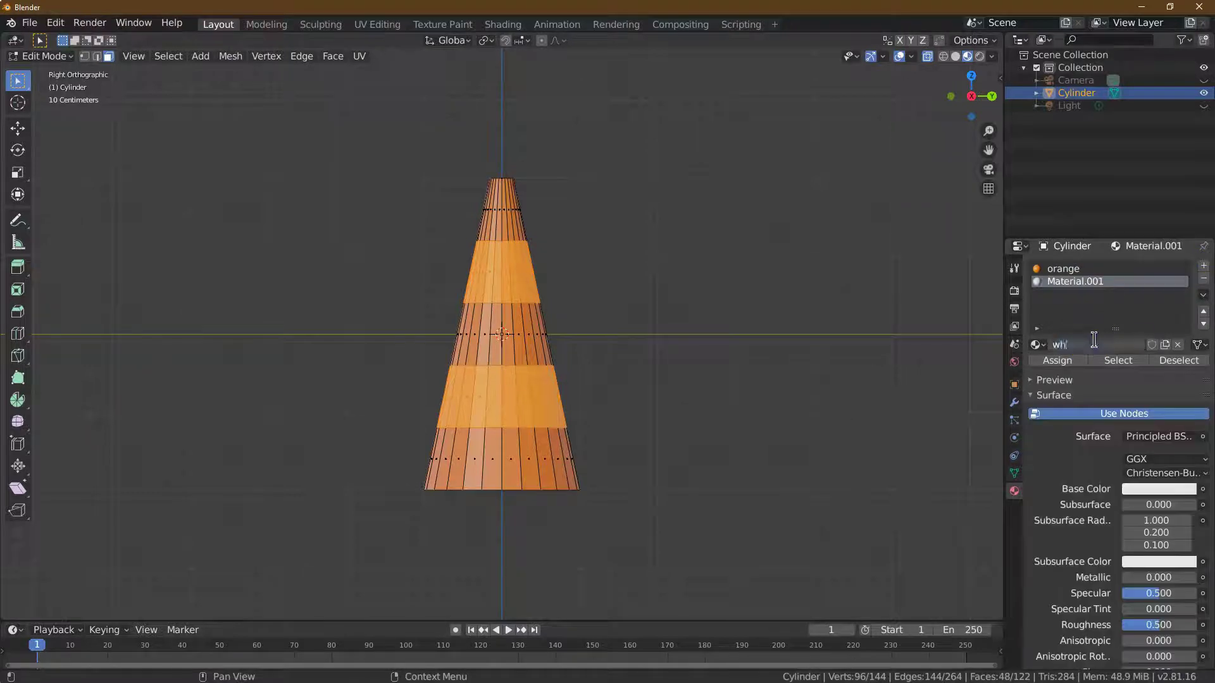
type("white")
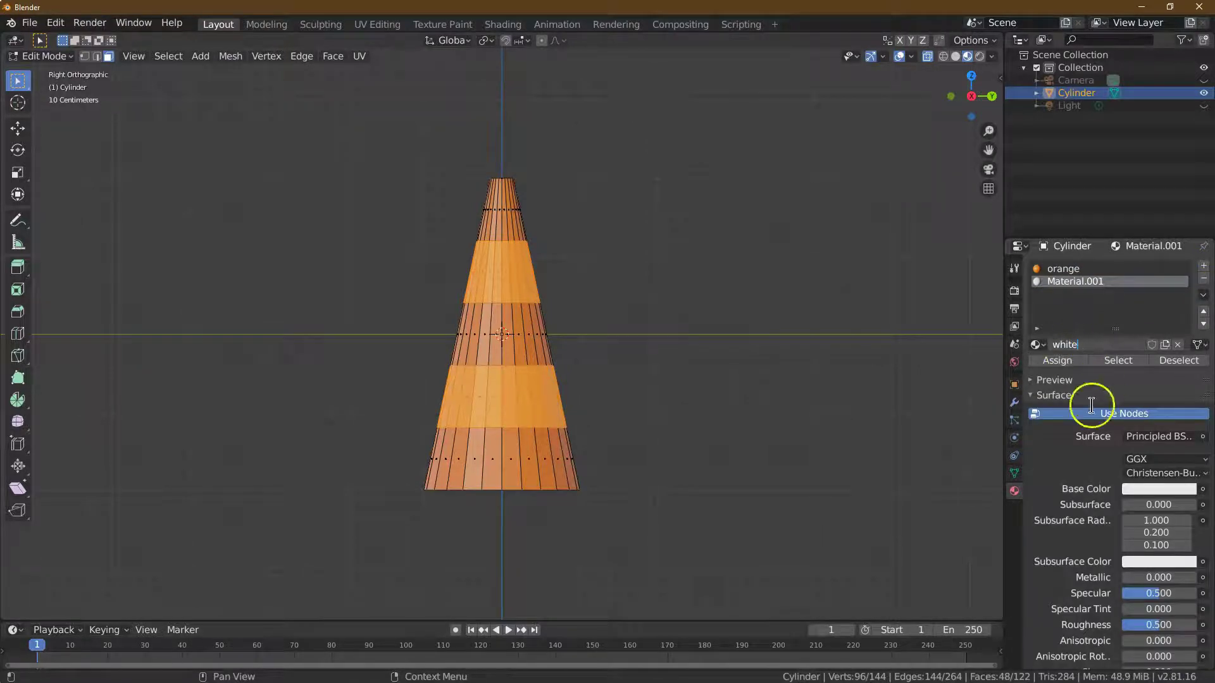
left_click(1101, 436)
Make 'white' an Emission shader at strength 0.5 and assign it to the selected bands.
left_click(1144, 436)
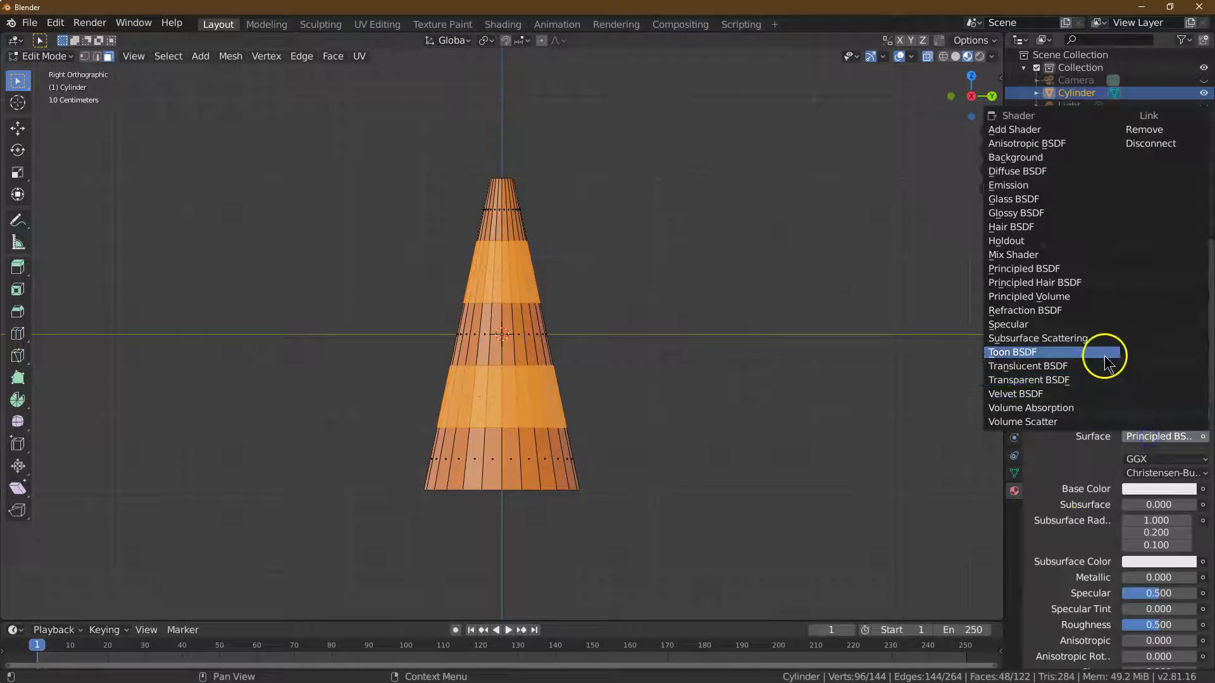
left_click(1081, 189)
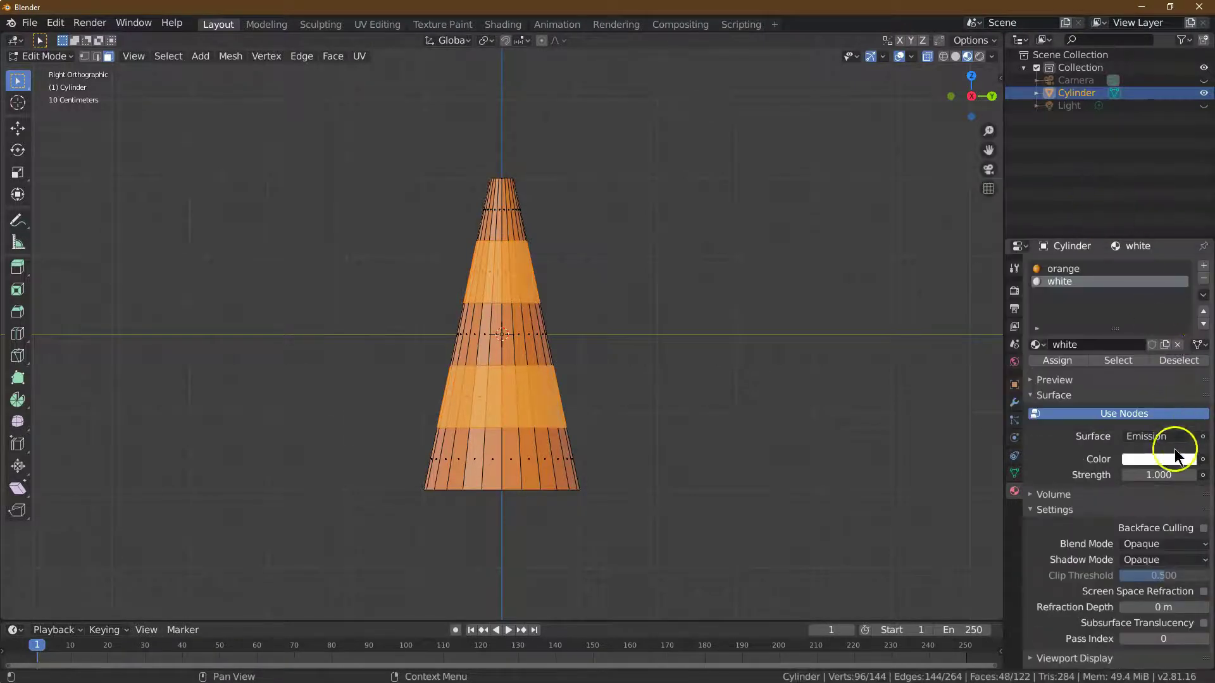
left_click(1169, 475)
type("1.0")
left_click(1142, 476)
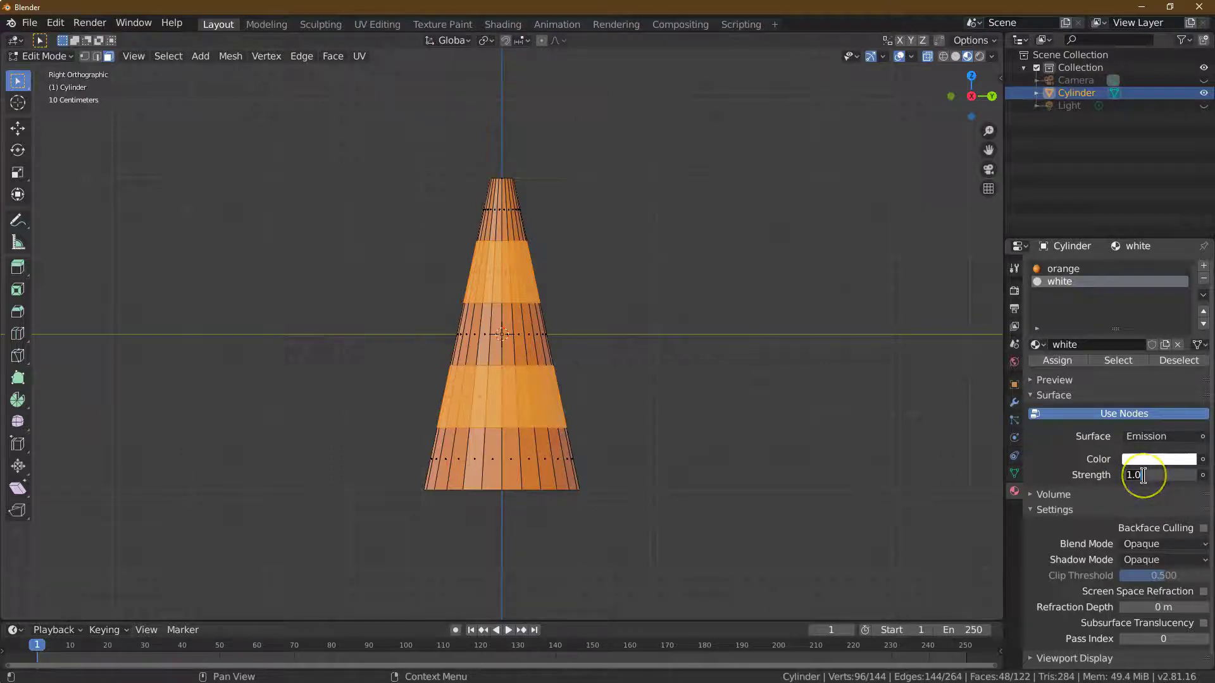
key("Return")
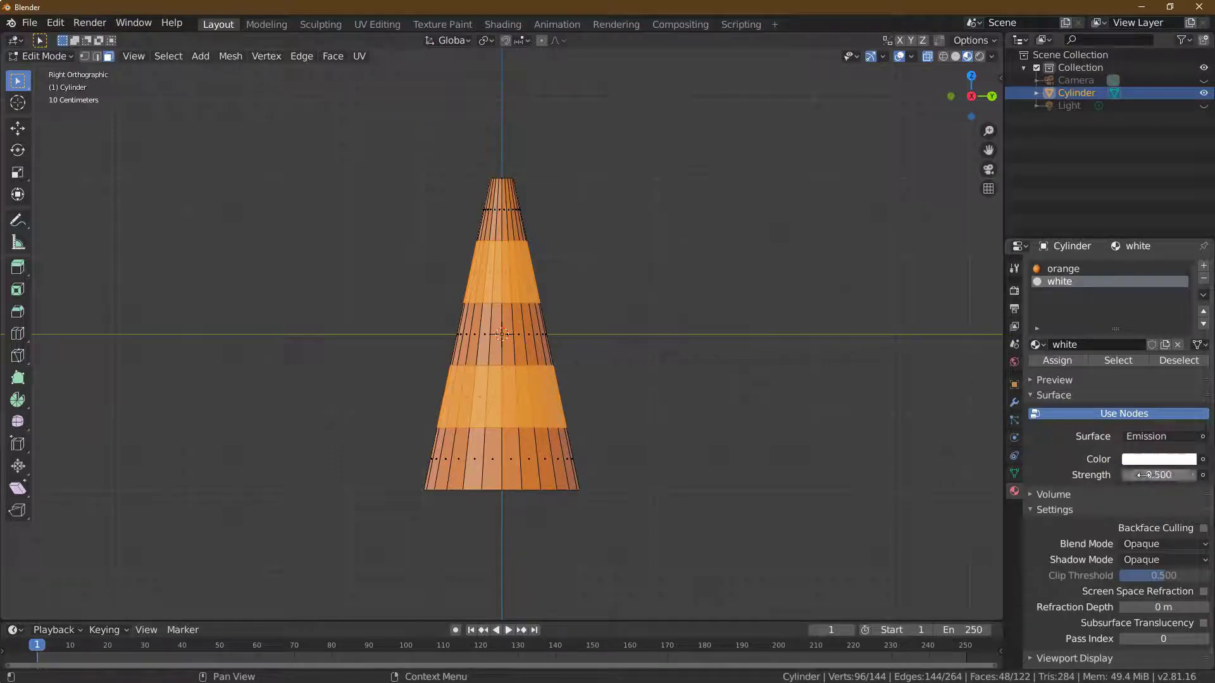
left_click(1157, 459)
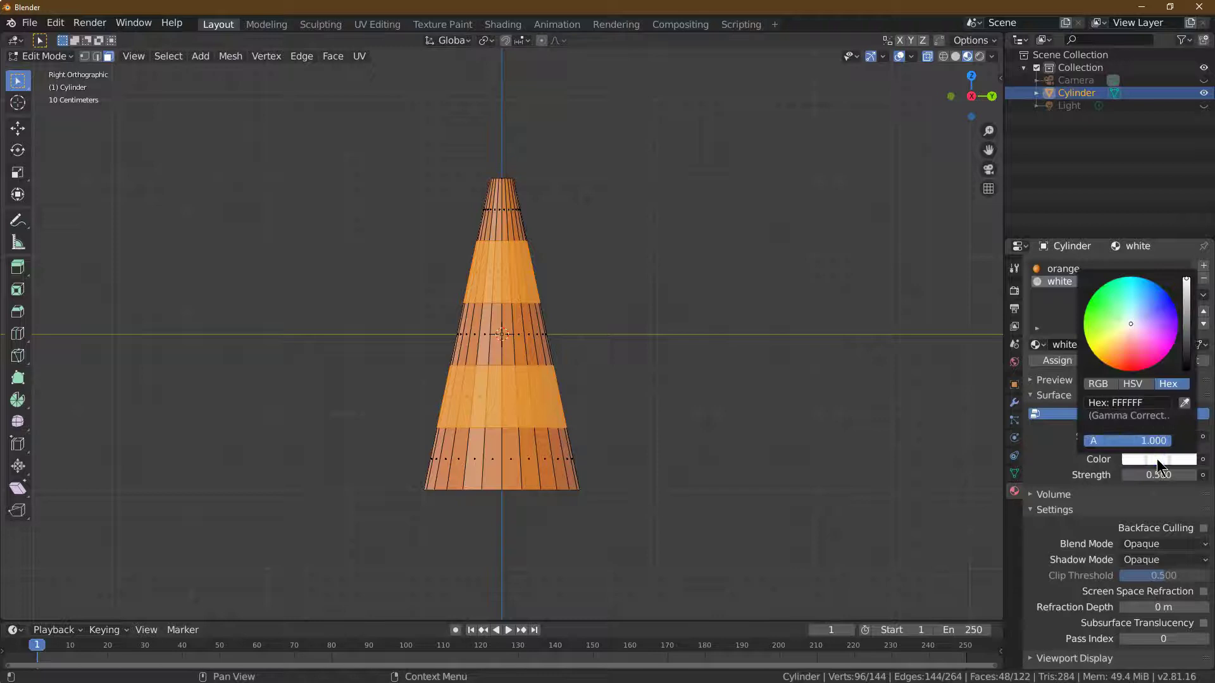
left_click(1045, 359)
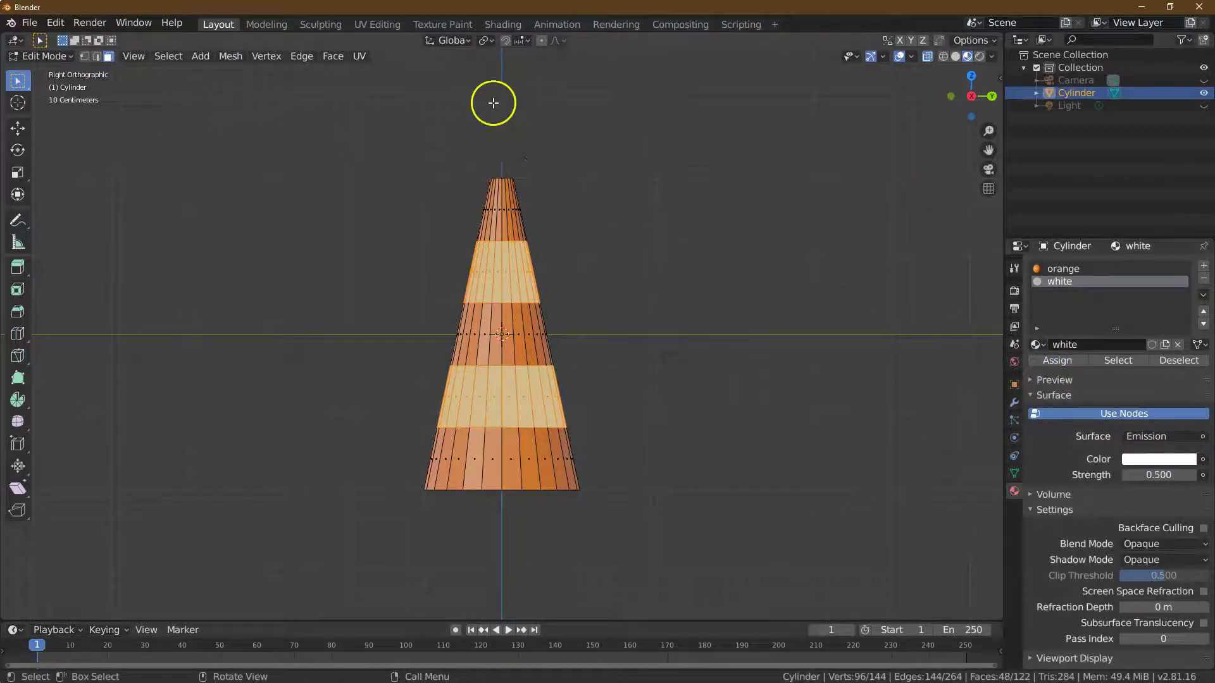
Deselect all faces, check the rendered preview, and return the cone to Object Mode.
key("alt+a")
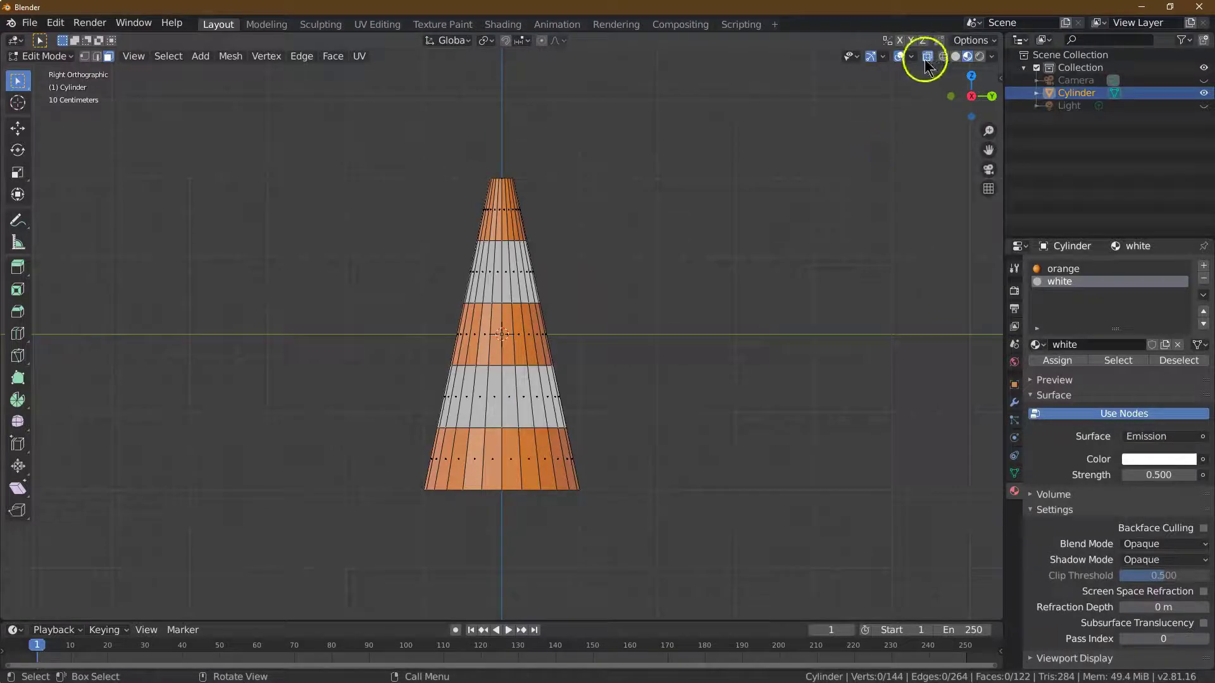
left_click(980, 56)
left_click(967, 56)
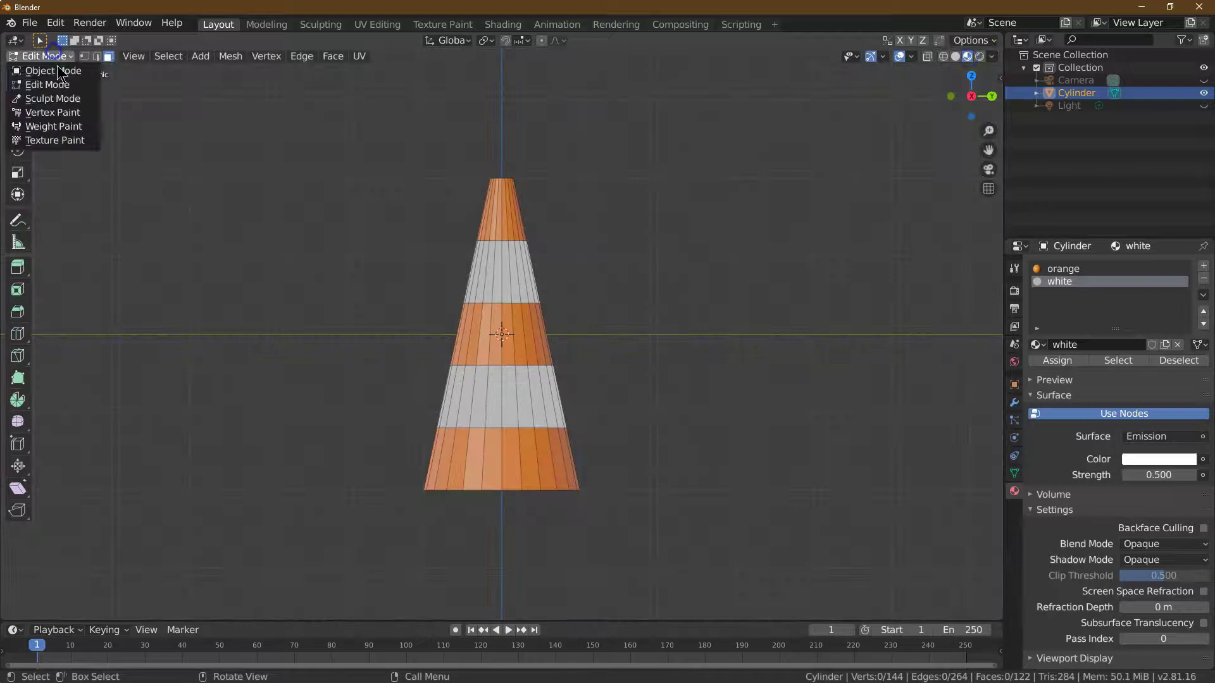
left_click(58, 71)
Switch the cone into Edit Mode and frame its tip in a close perspective view.
left_click(50, 57)
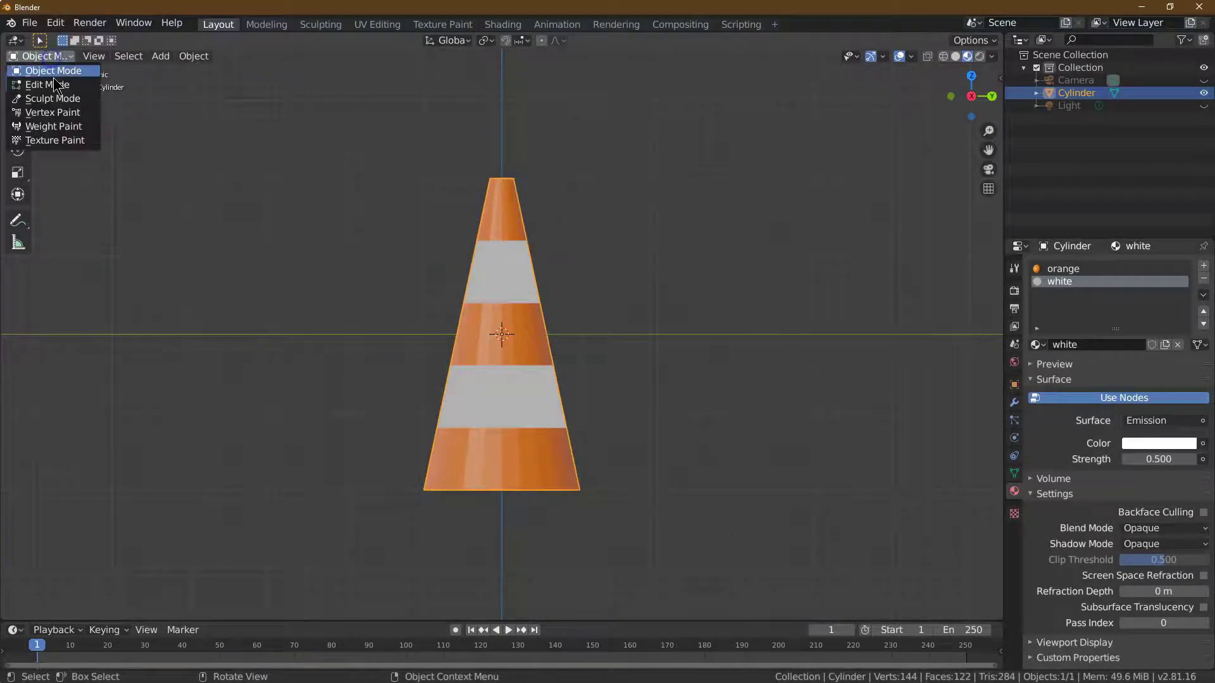
left_click(55, 85)
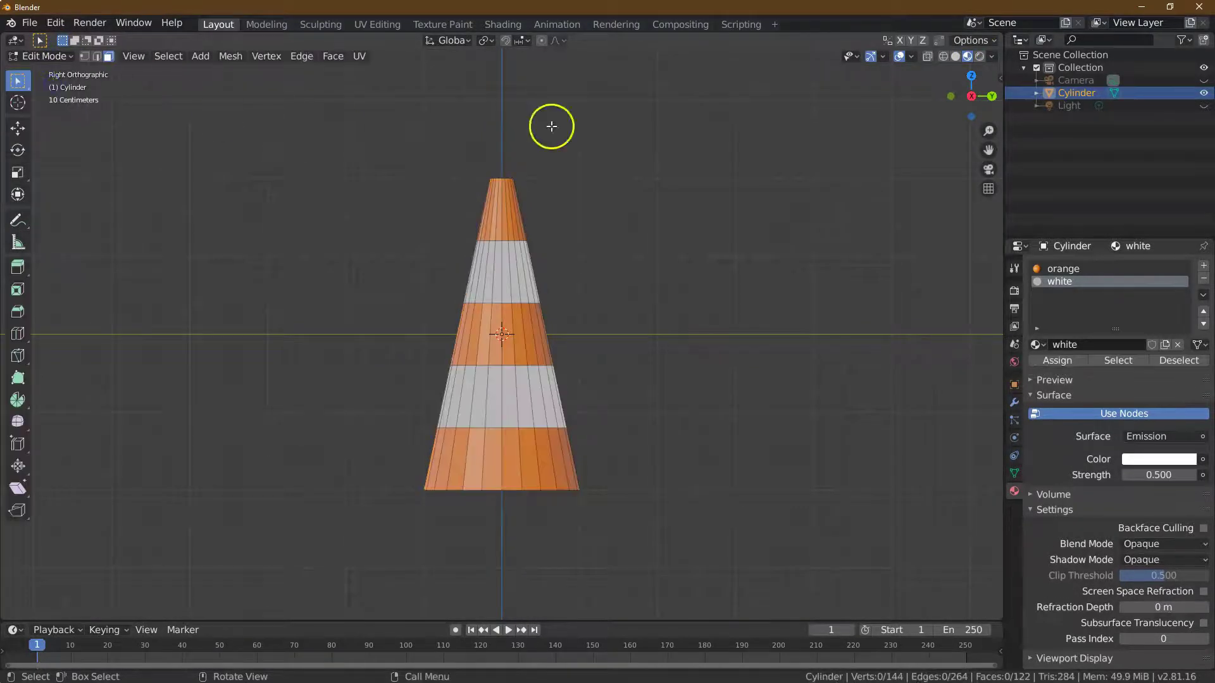
left_click_drag(970, 103, 903, 146)
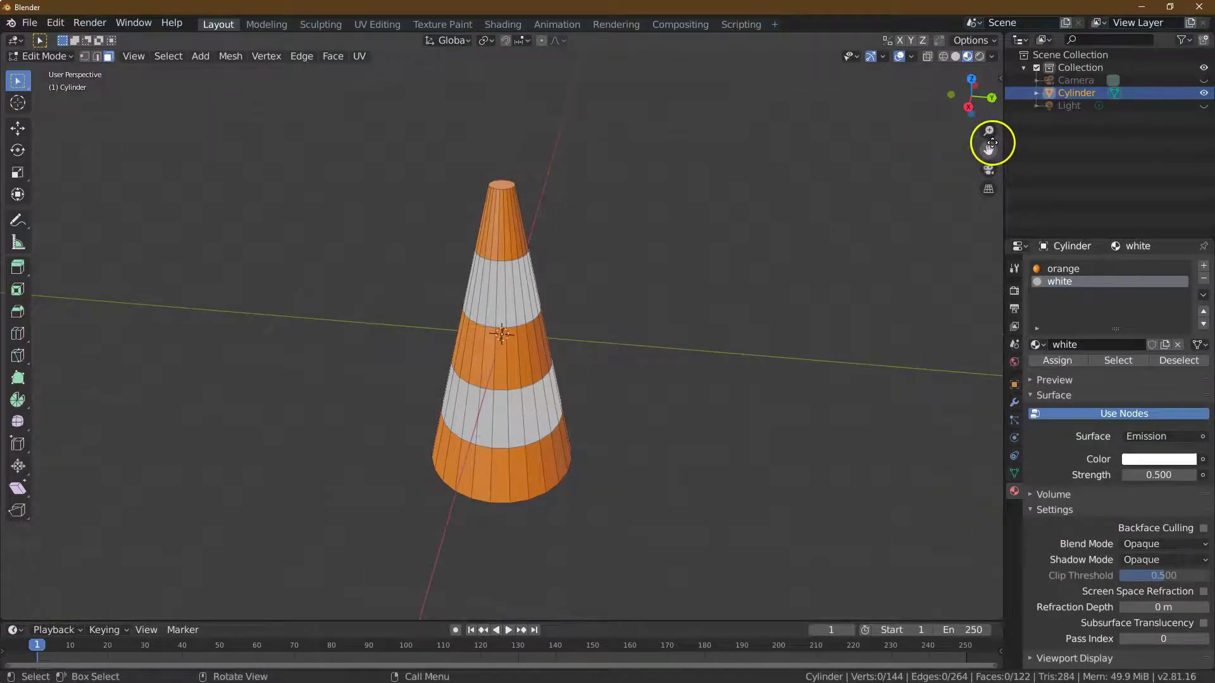
left_click_drag(991, 141, 1016, 302)
left_click_drag(13, 282, 181, 93)
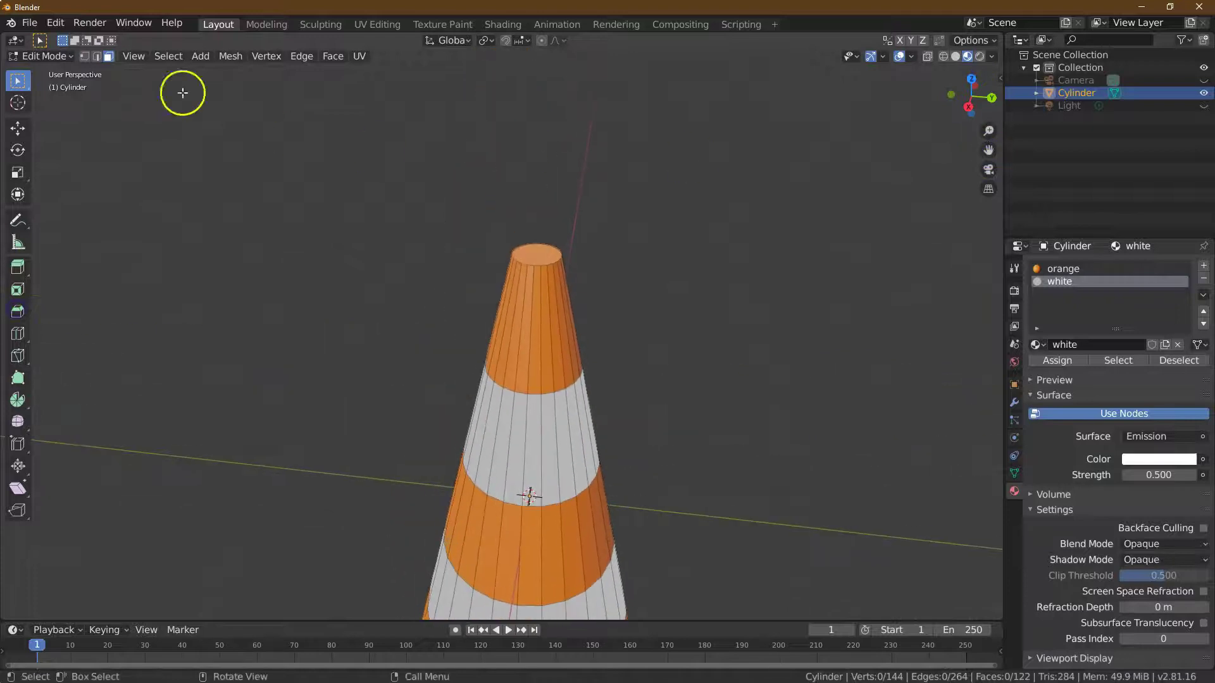
Inset the cone's top face with a thickness of 0.03 m.
left_click(554, 257)
left_click(329, 55)
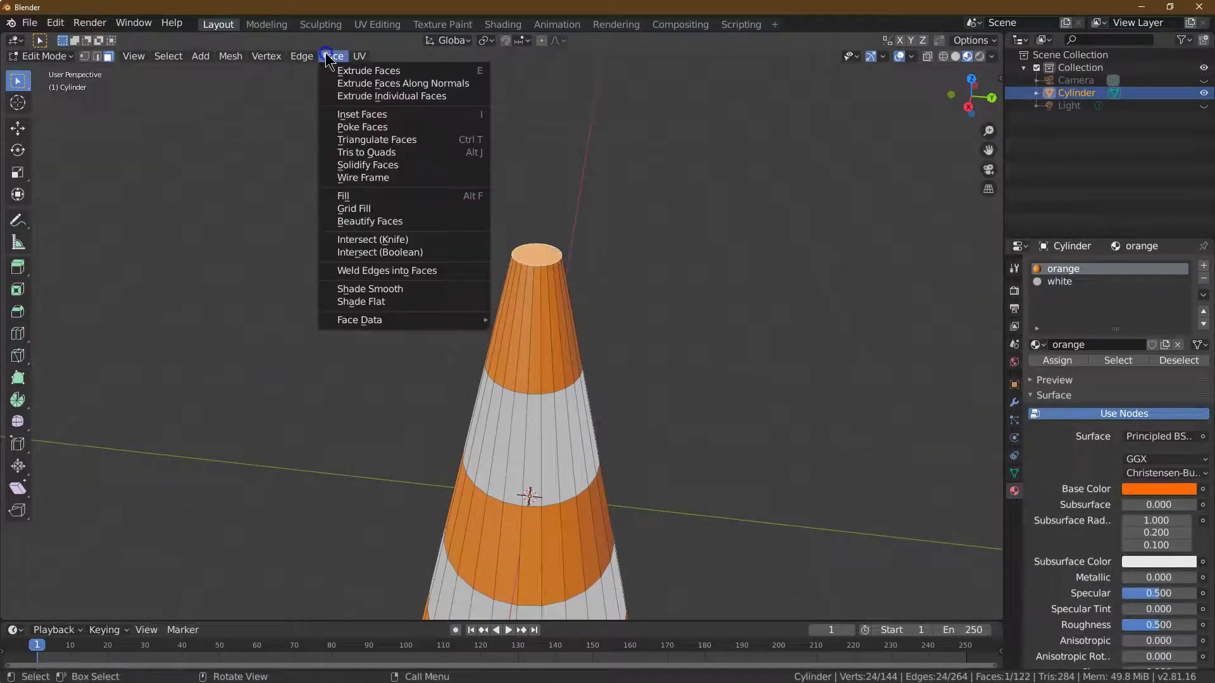
left_click(350, 112)
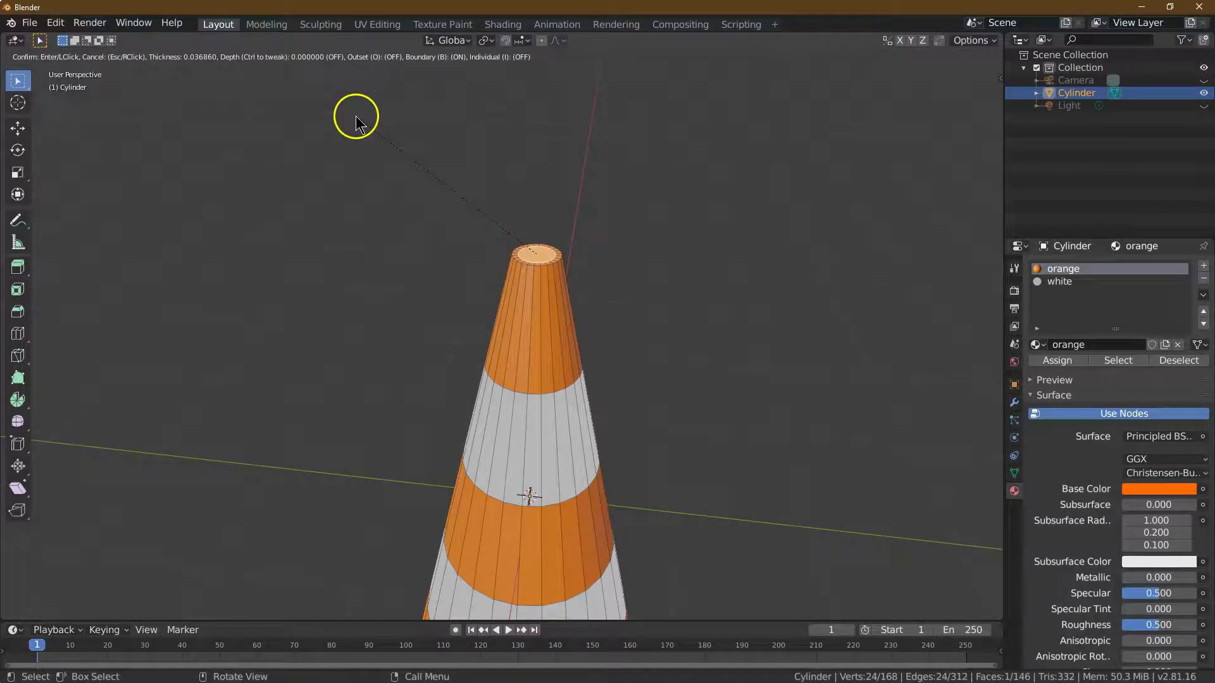
left_click(355, 117)
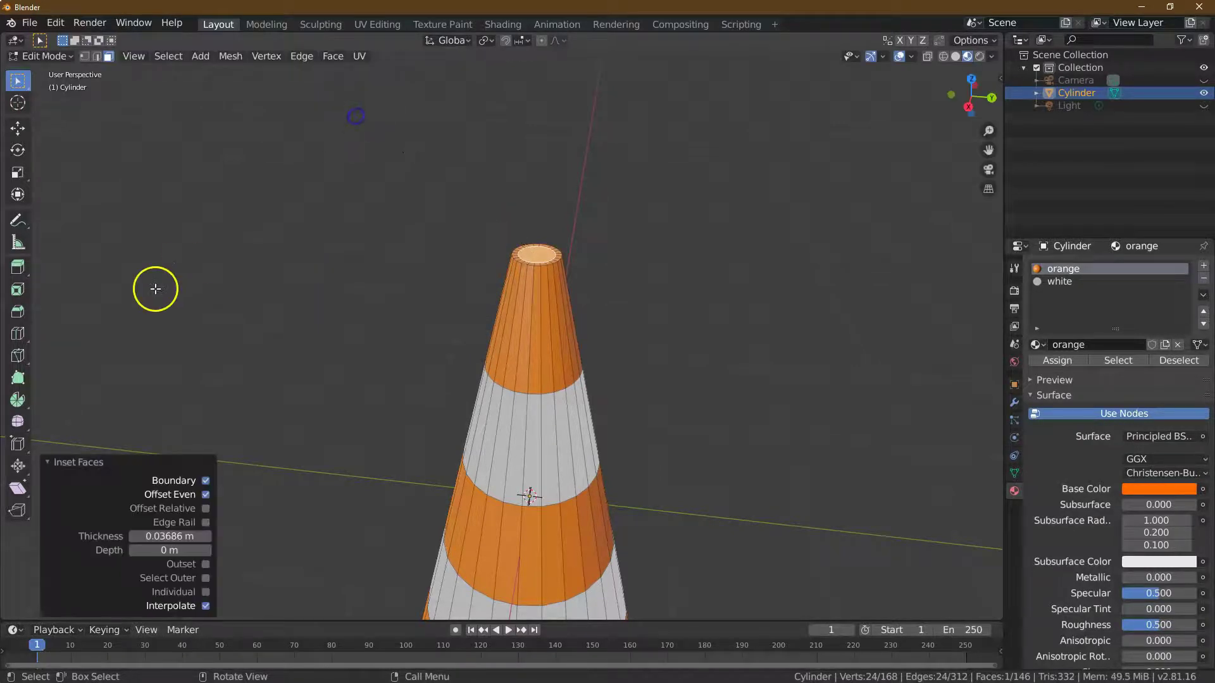
left_click(165, 531)
type("0.3")
key("Return")
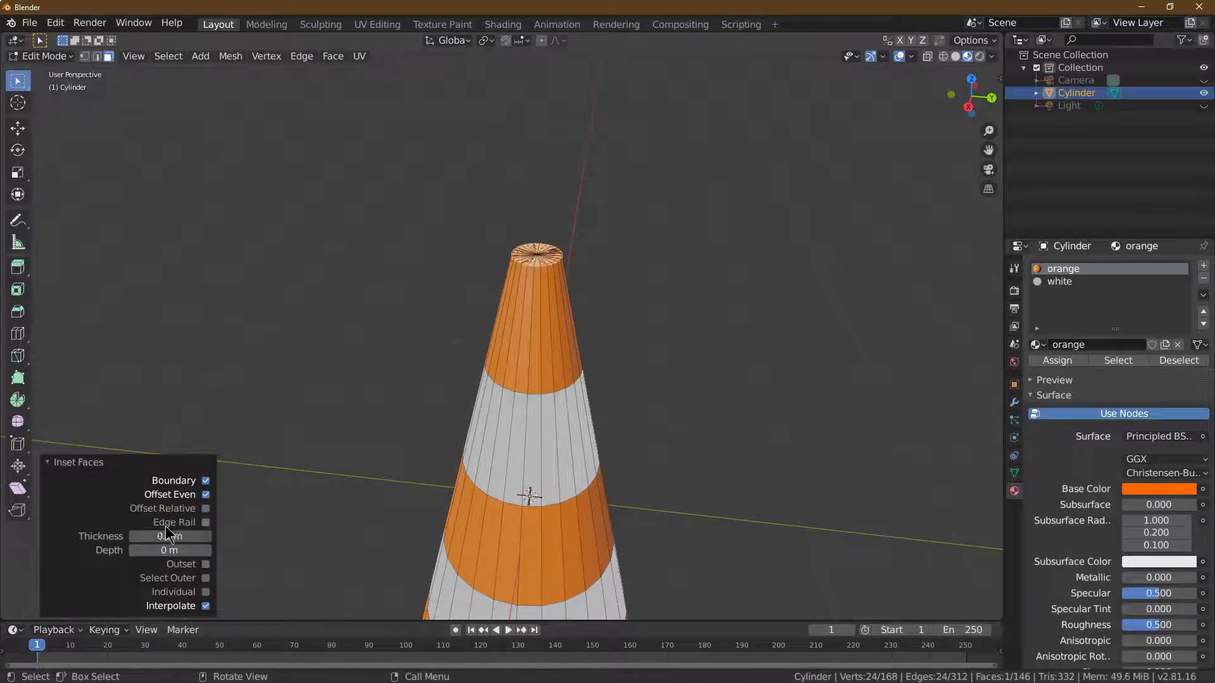
left_click(170, 536)
key("Return")
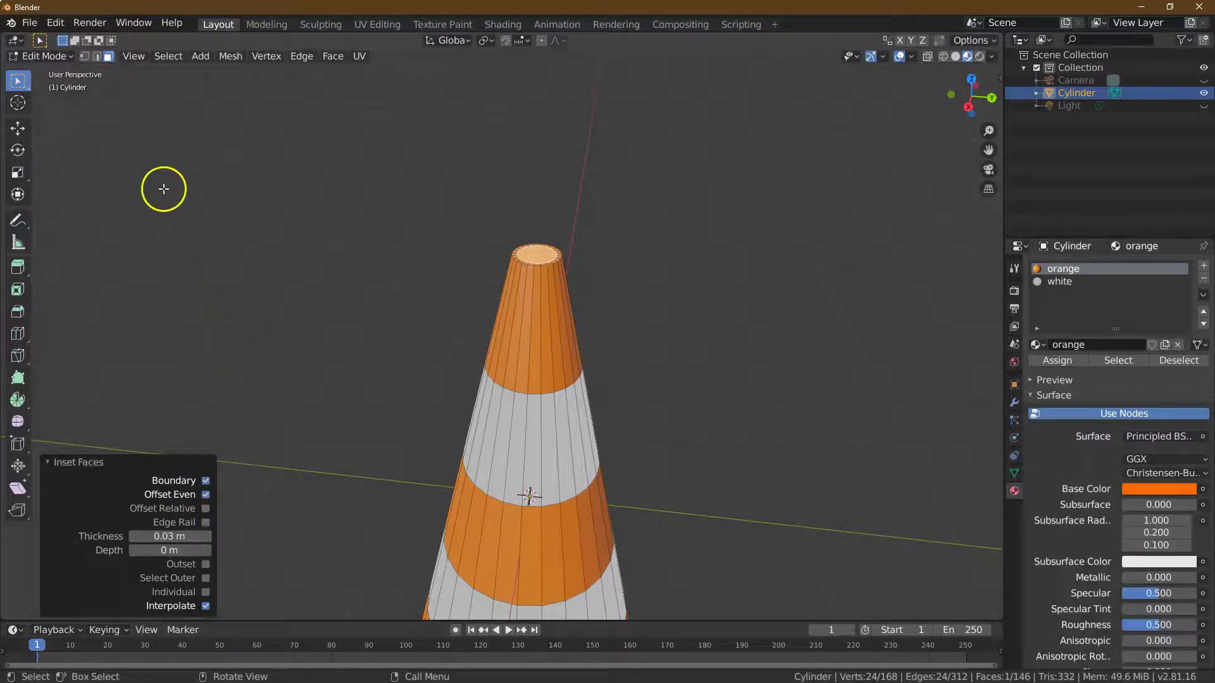
Delete the inset top face to open the cone's tip.
left_click(229, 56)
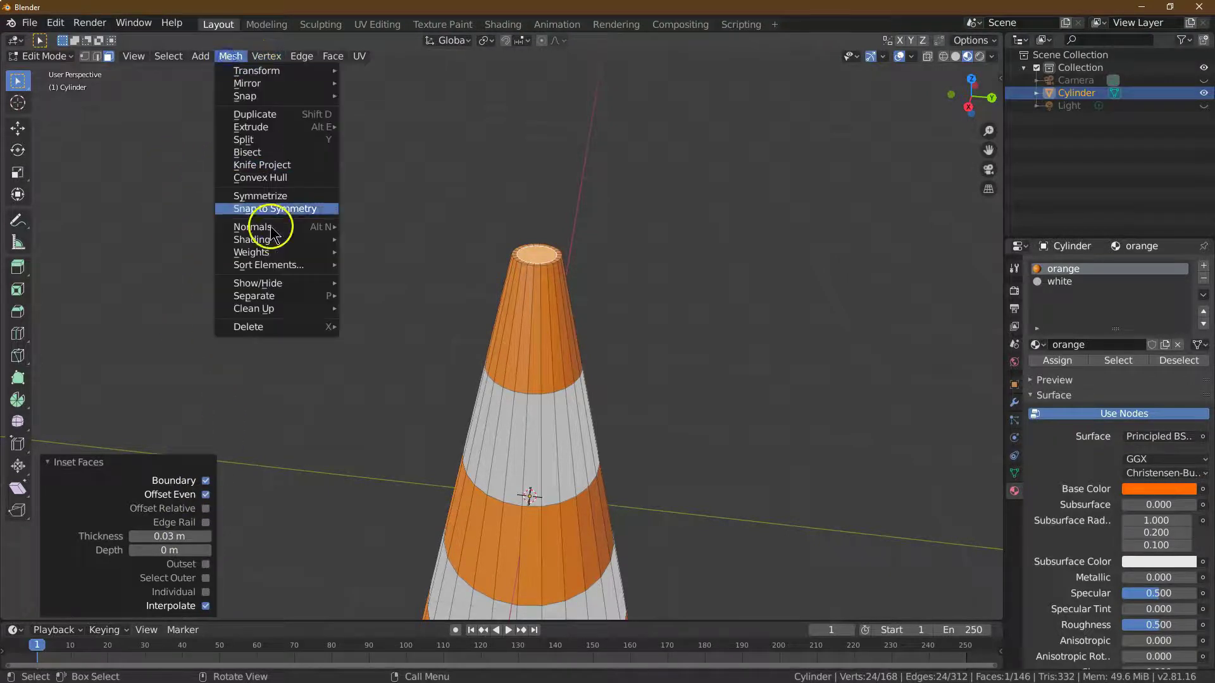
mouse_move(254, 332)
left_click(397, 353)
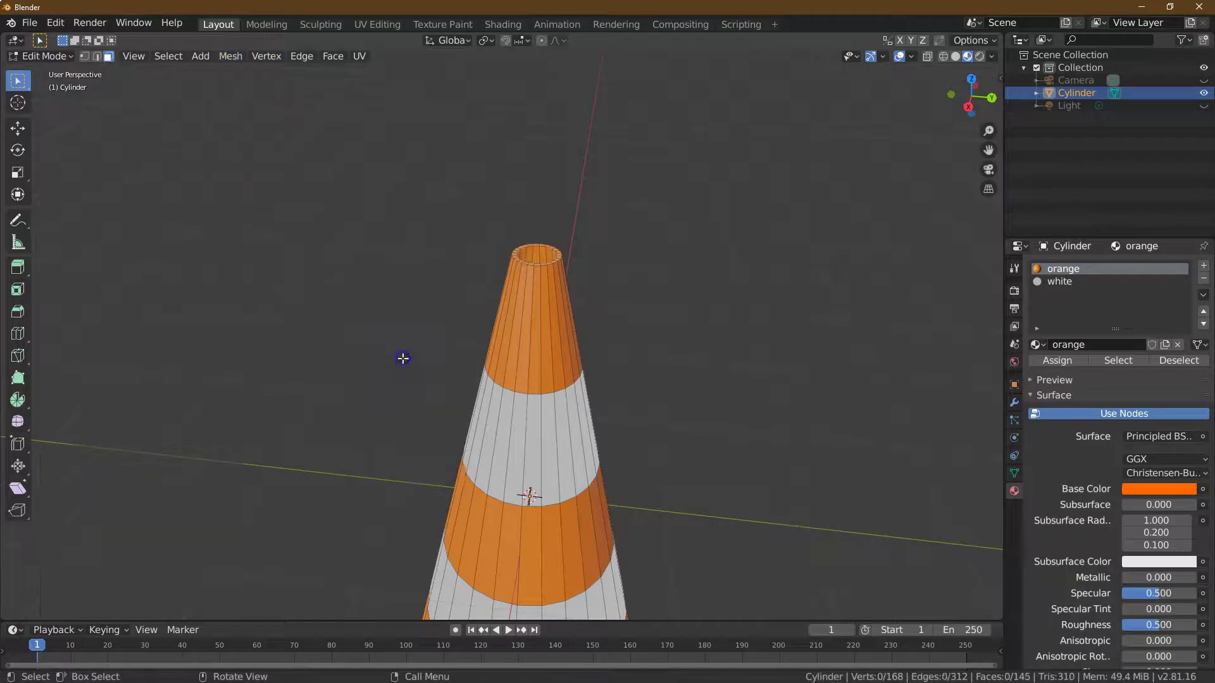
left_click_drag(969, 113, 908, 241)
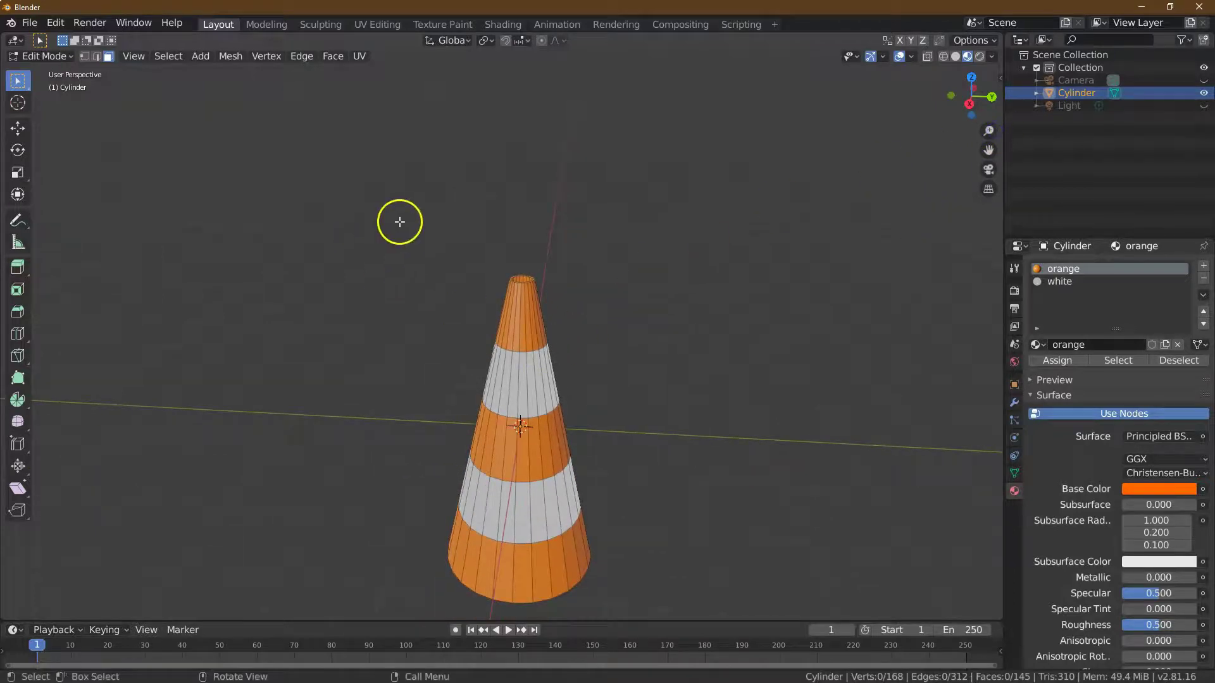
Add a square plane to the cone mesh, set its Z position to −2.1 m, then view from the top.
left_click(207, 58)
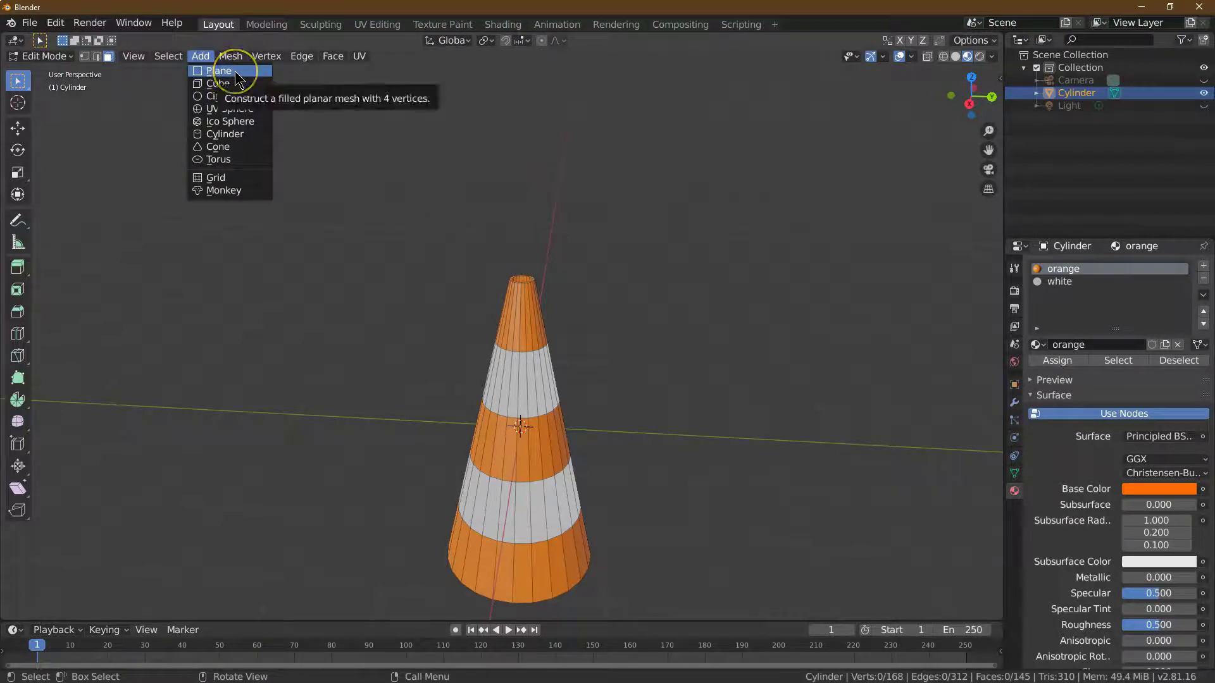
left_click(234, 70)
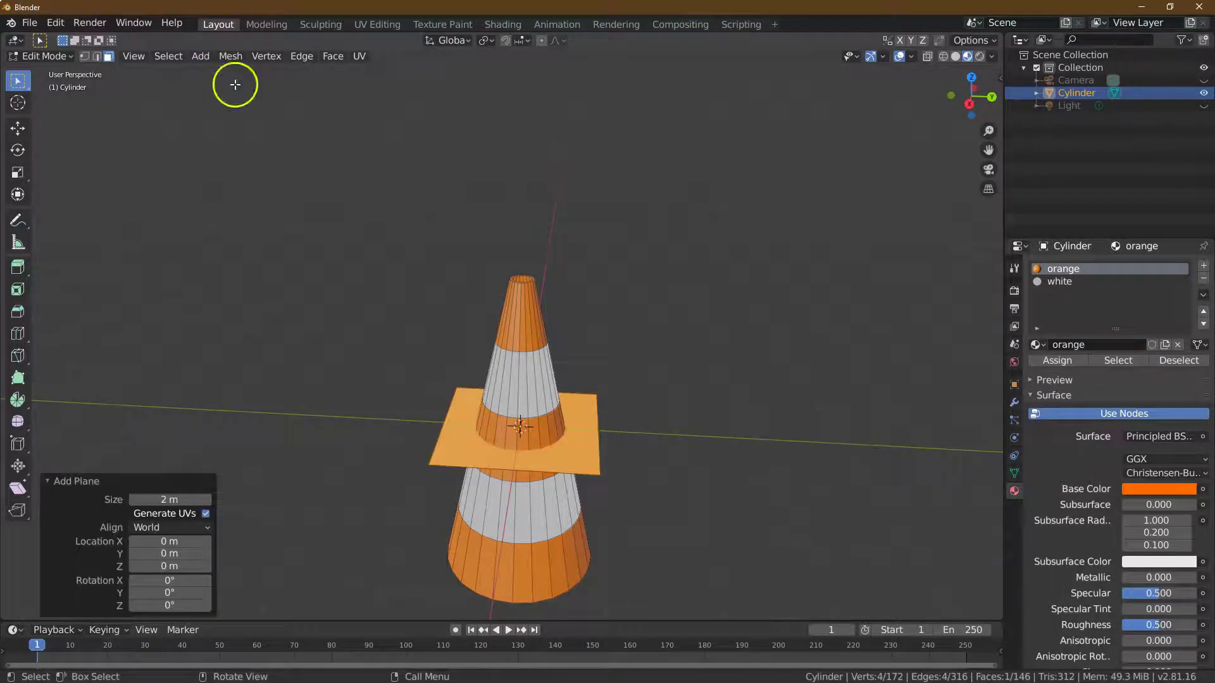
left_click(969, 102)
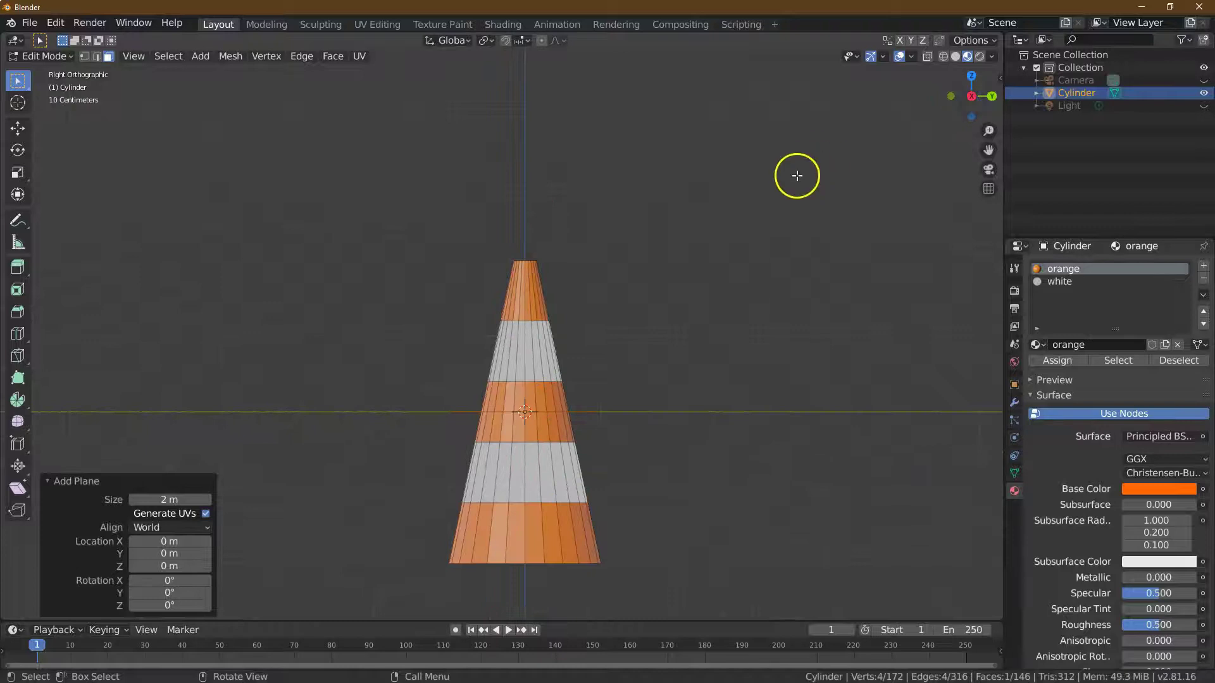
left_click(18, 127)
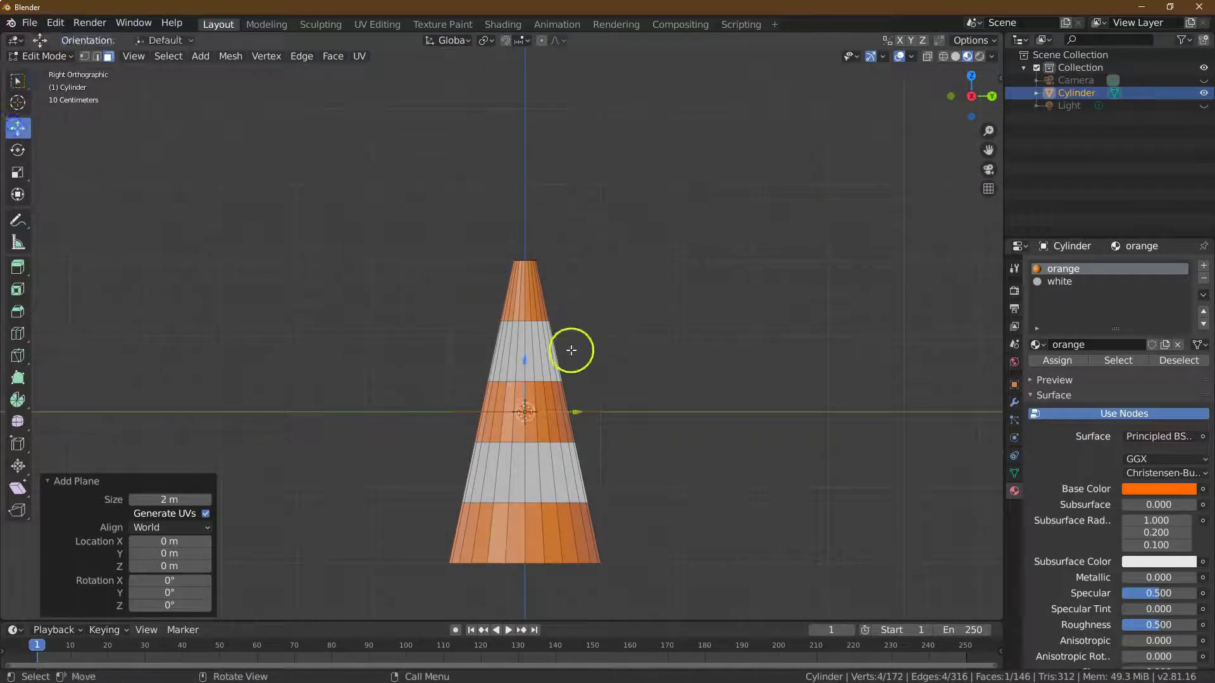
left_click_drag(523, 359, 513, 512)
left_click(168, 578)
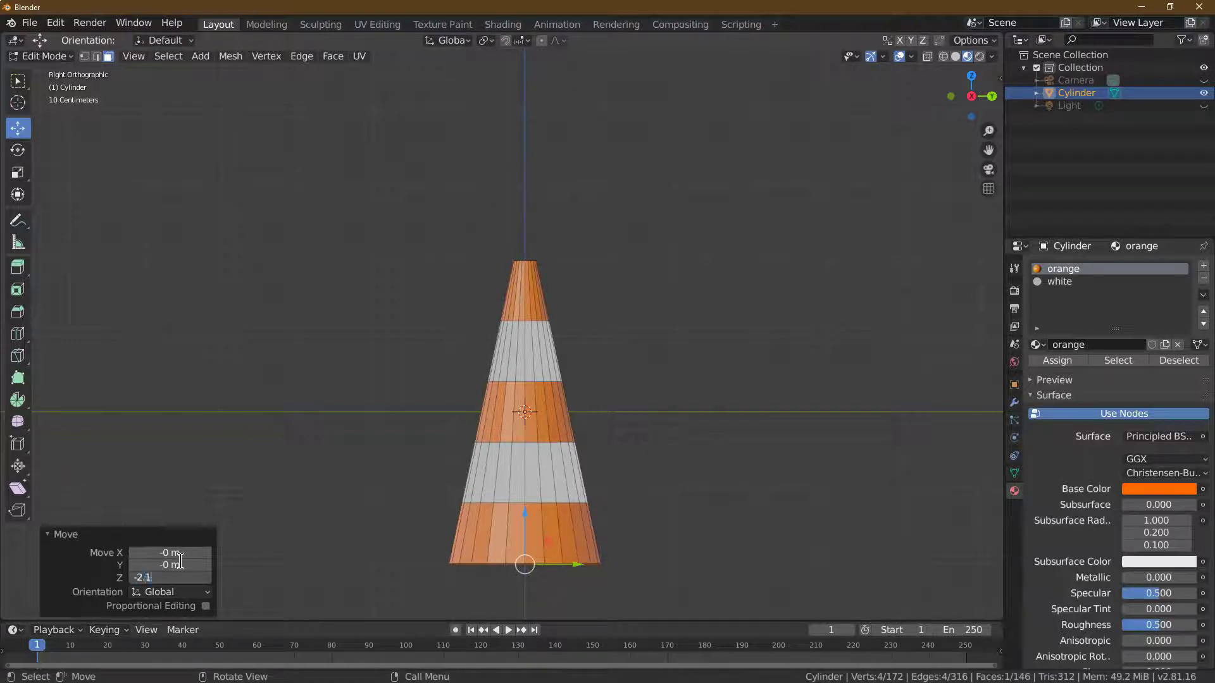
key("Return")
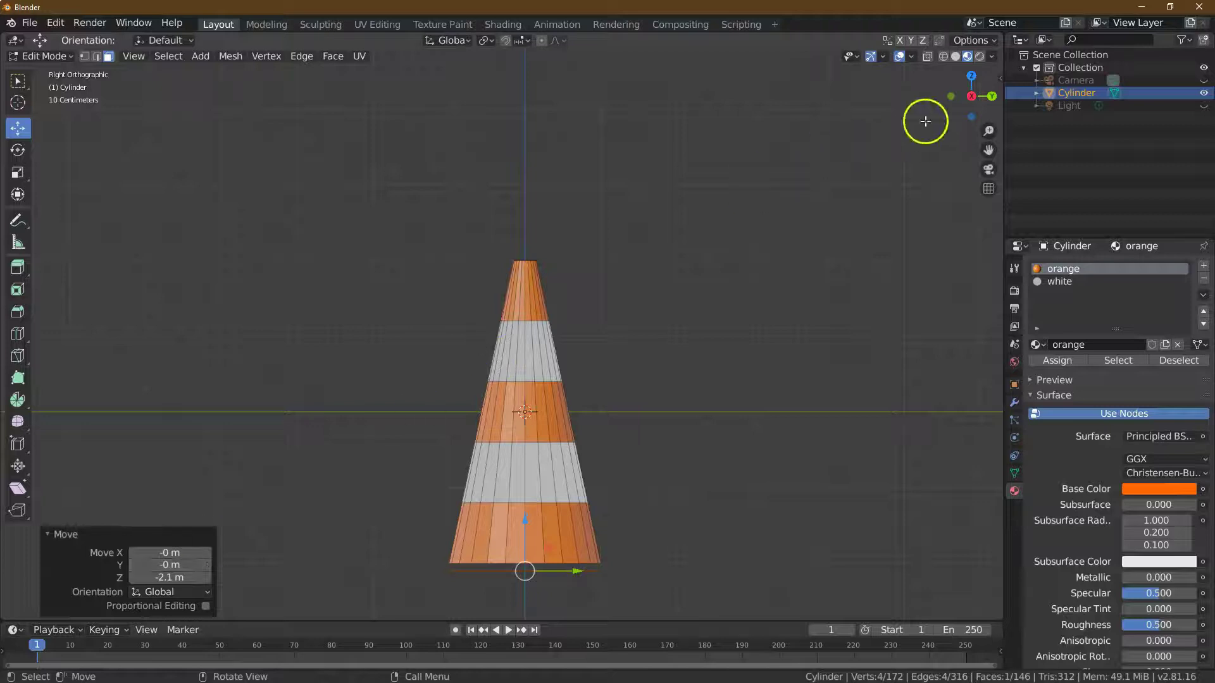
mouse_move(967, 95)
left_mouse_down()
mouse_move(987, 130)
mouse_move(969, 79)
left_mouse_up()
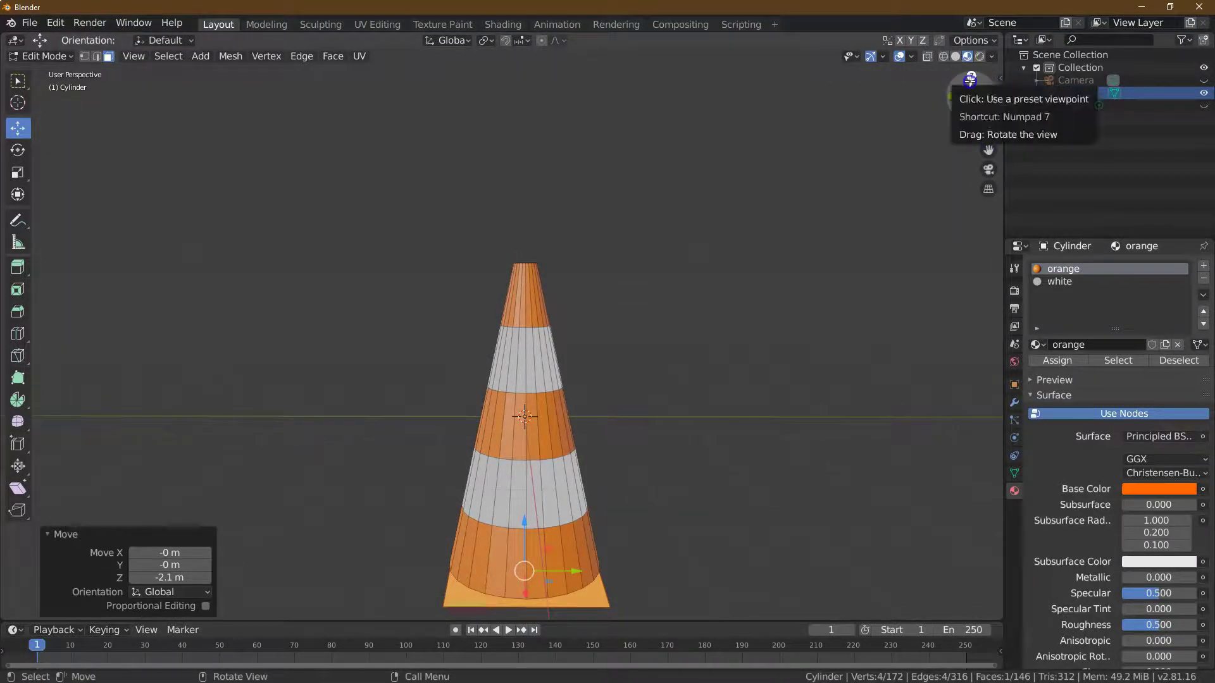
left_click(971, 77)
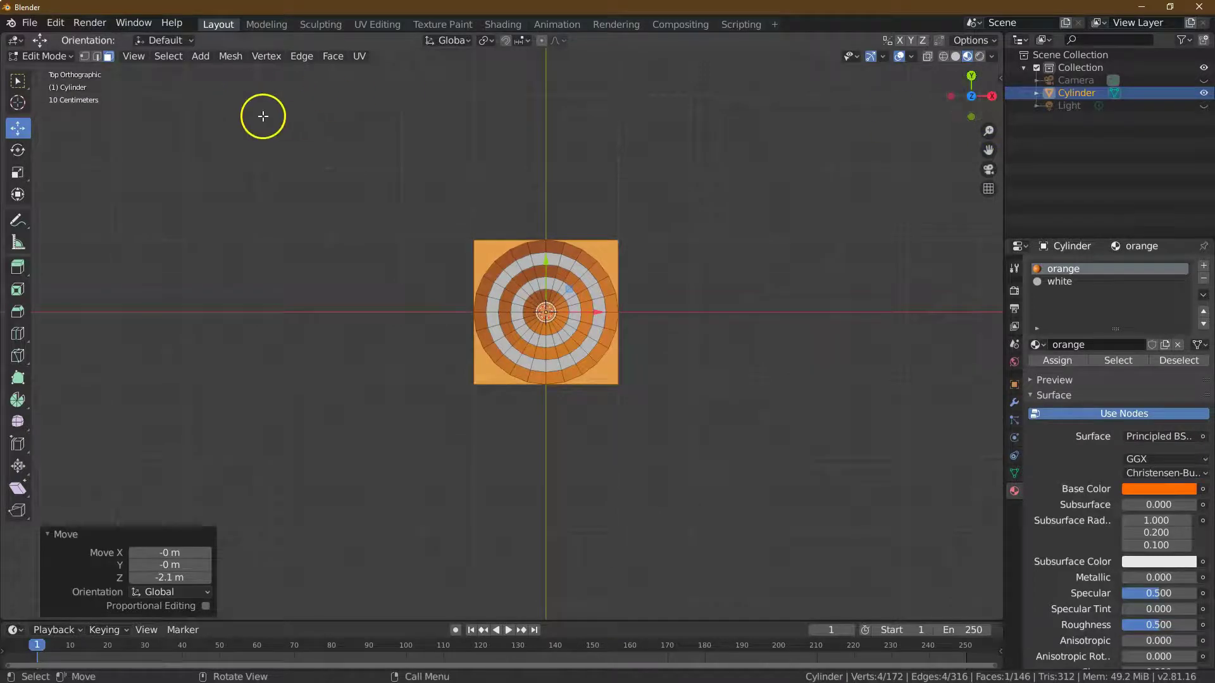
Scale the base plane to 1.2 on X, Y and Z, then orbit out and deselect it.
left_click(19, 173)
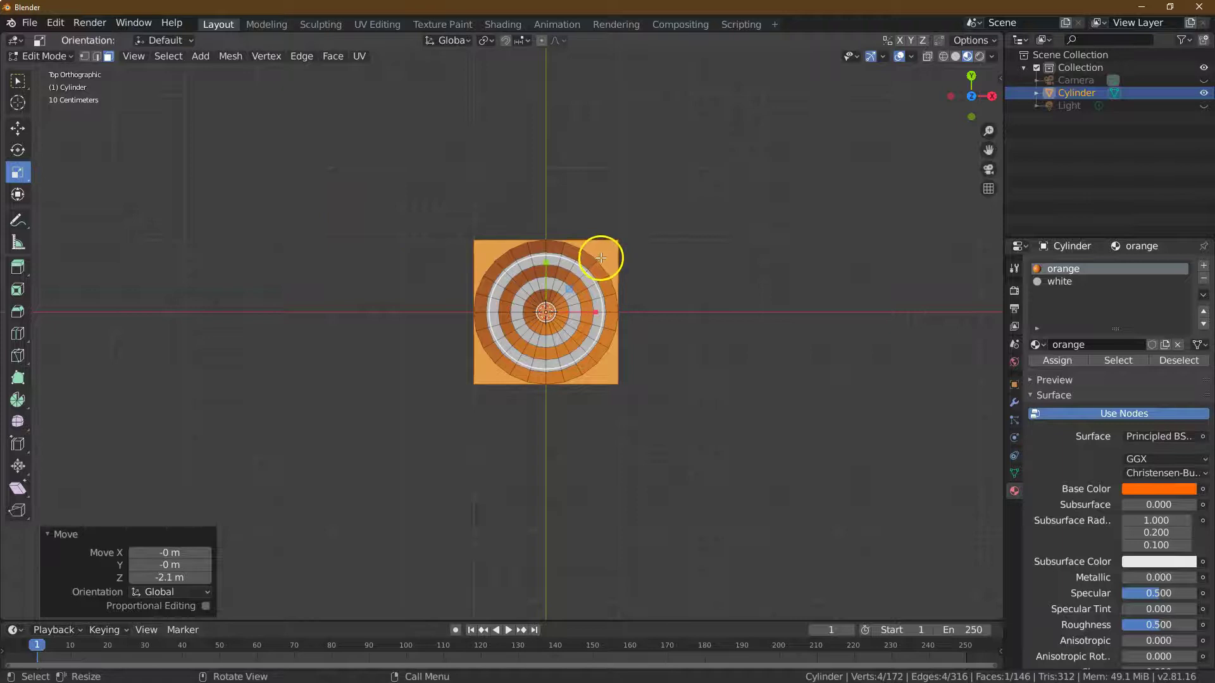
left_click_drag(608, 254, 619, 254)
left_click(154, 556)
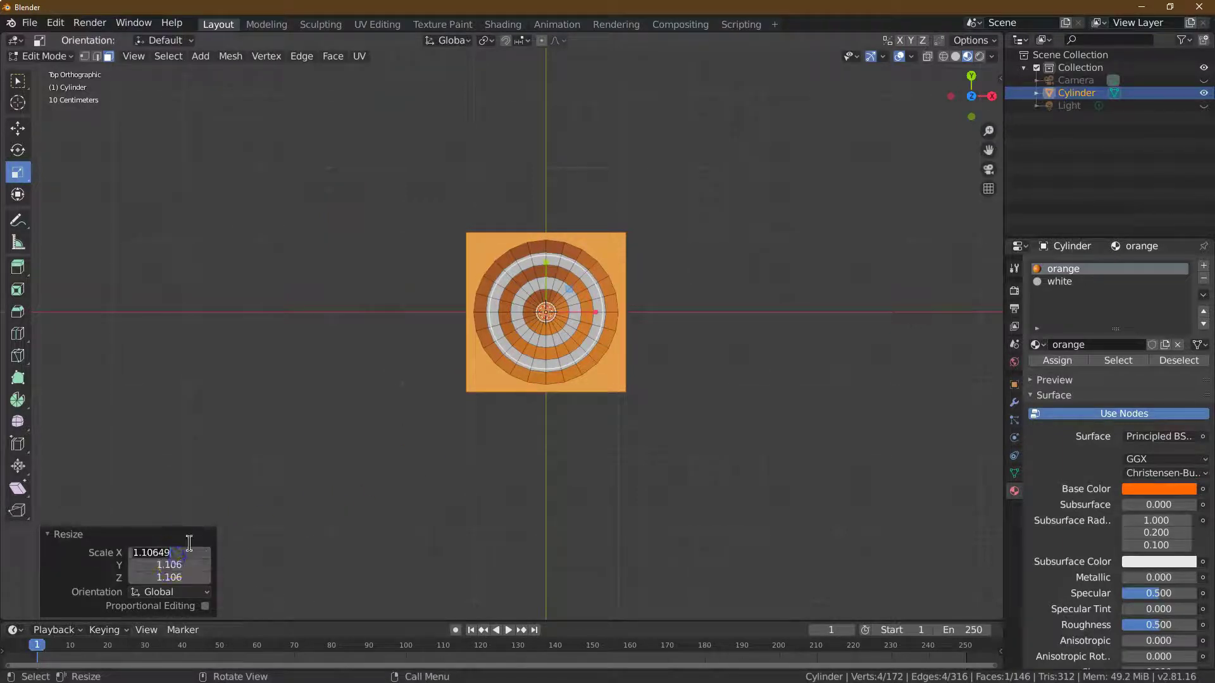
type("1.1")
key("Tab")
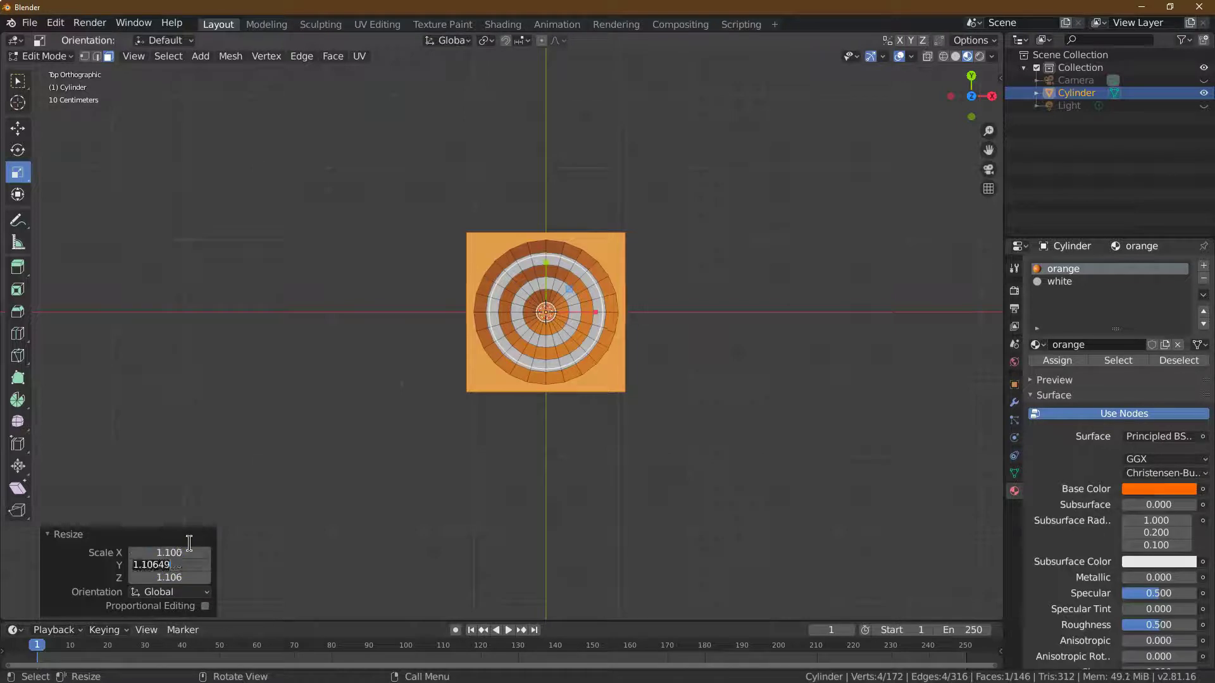
type("1.1")
key("Tab")
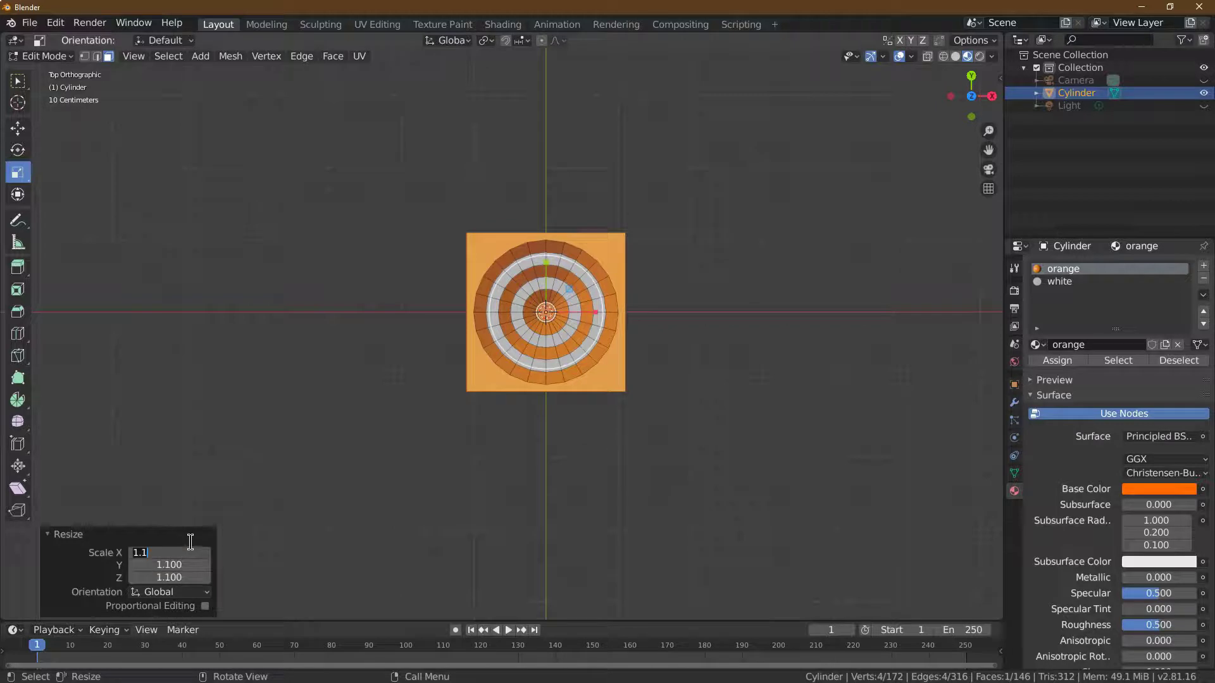
key("Tab")
type("1.2")
key("Tab")
type("1.1")
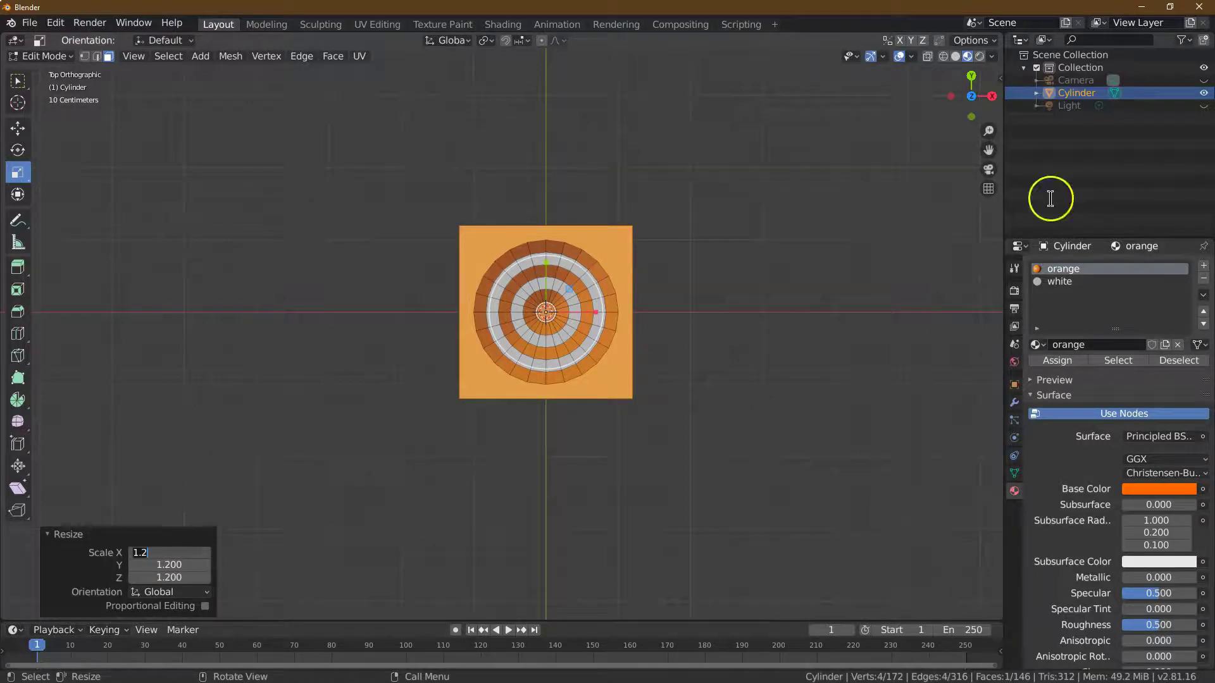
key("Return")
left_click_drag(971, 93, 868, 561)
left_click(182, 481)
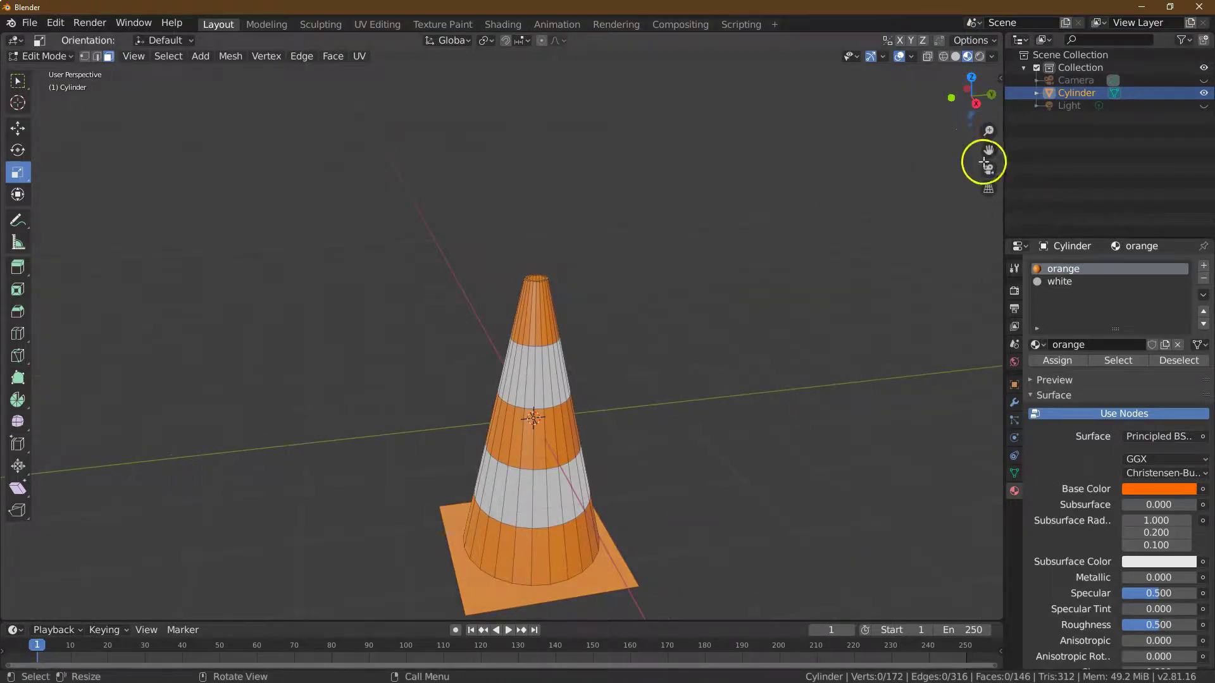
Extrude the square base face up by 0.12 m into a slab, then switch to edge select mode.
left_click_drag(989, 152, 971, 147)
left_click(18, 80)
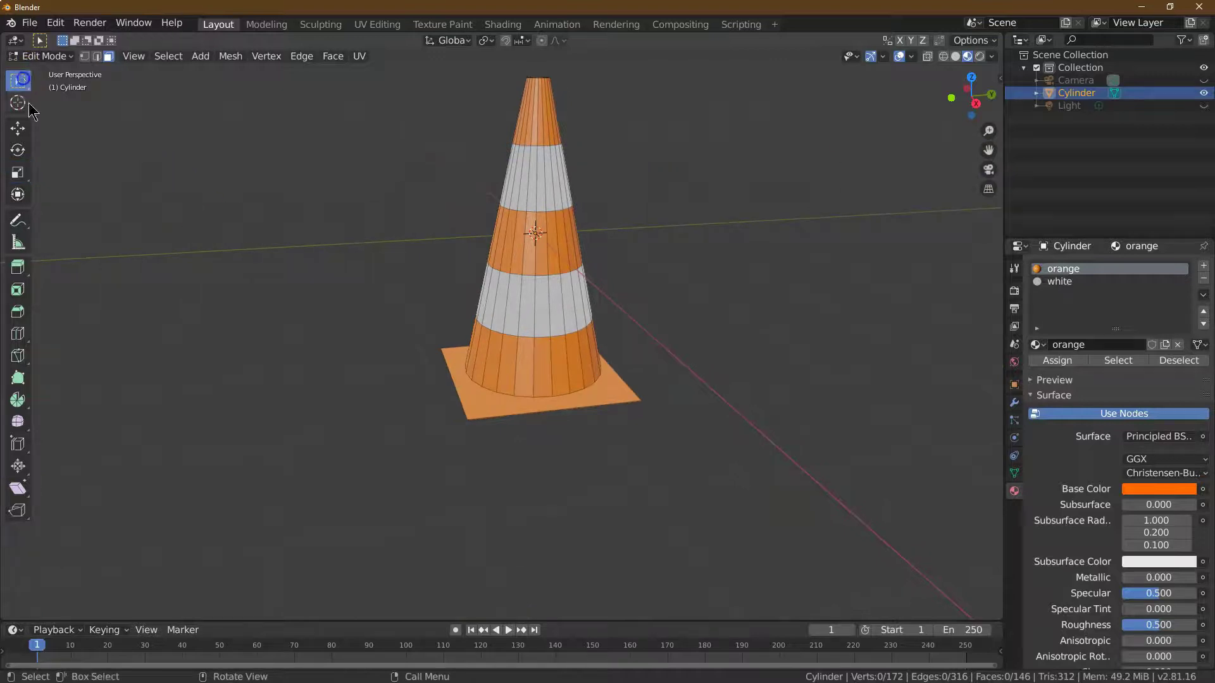
left_click(482, 400)
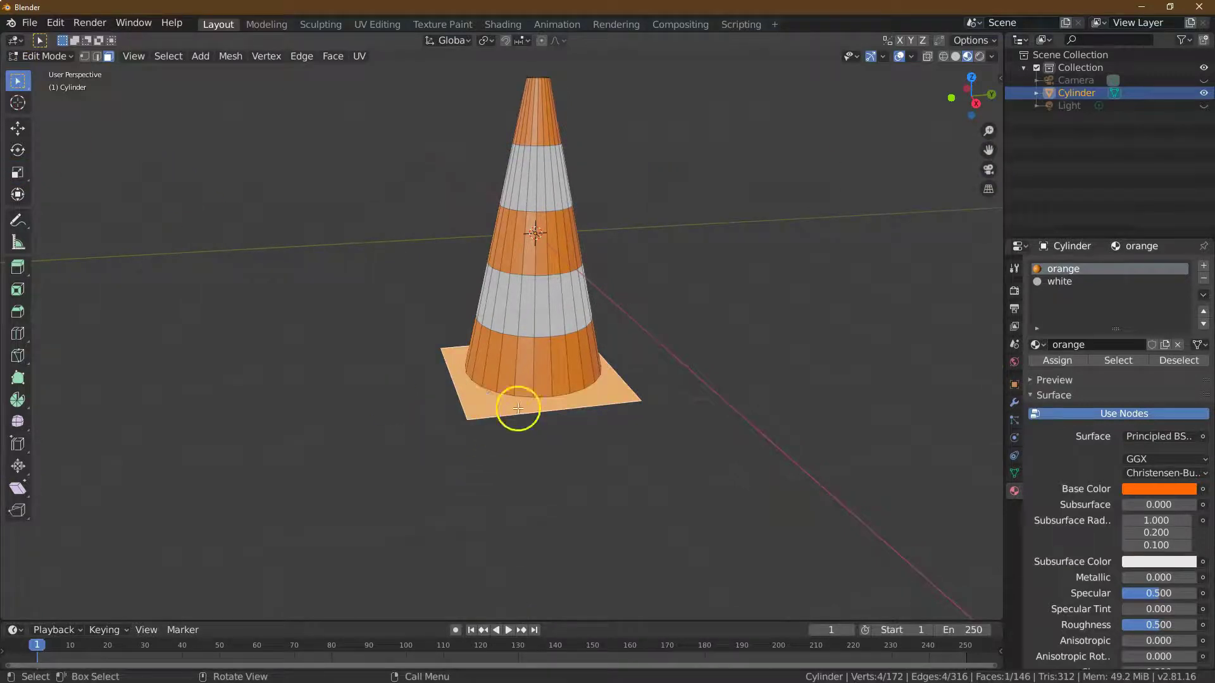
left_click(19, 272)
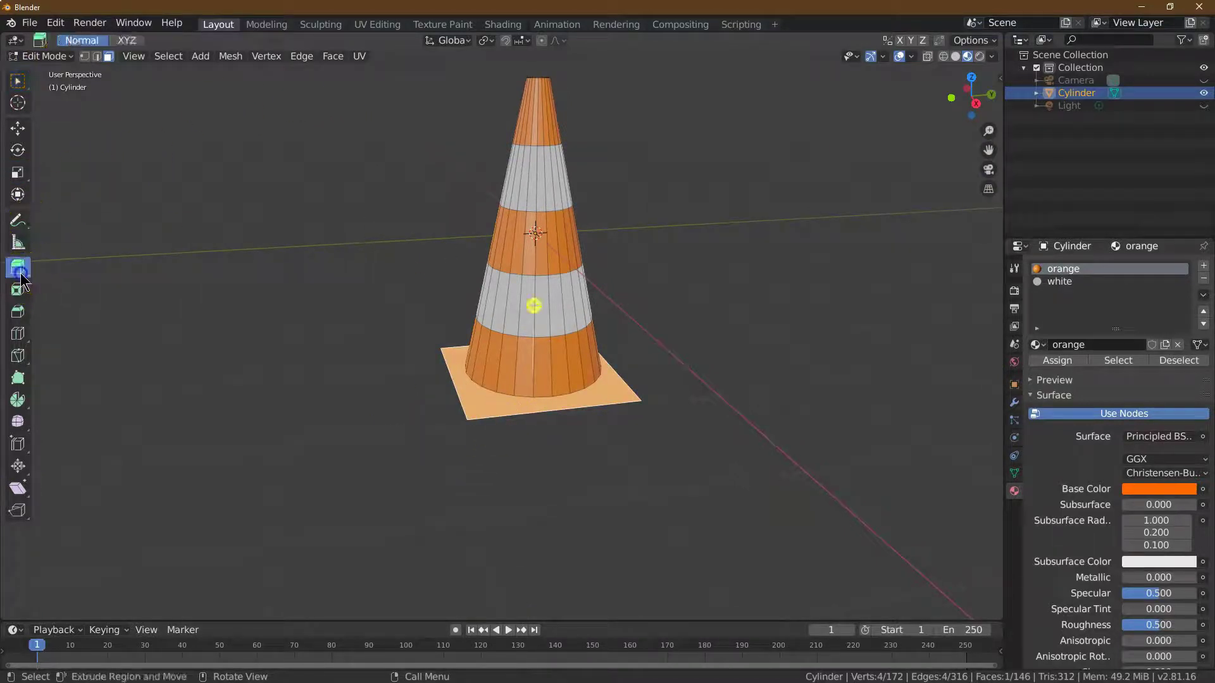
left_click_drag(559, 308, 543, 288)
left_click(179, 576)
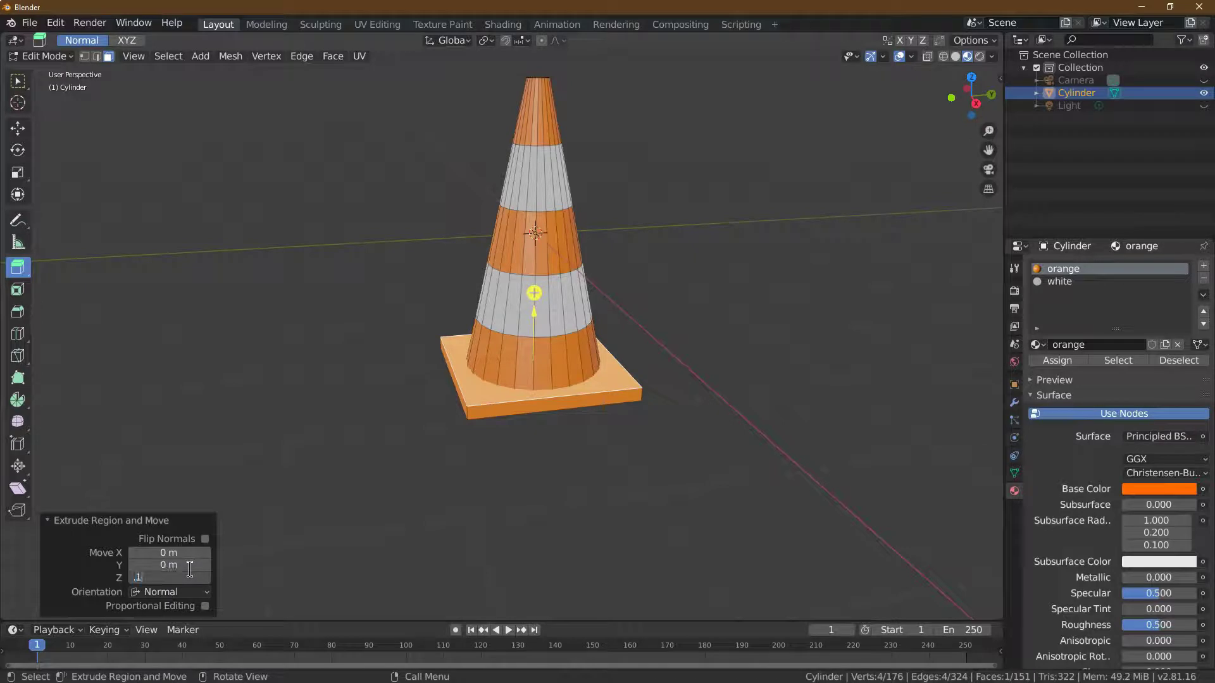
key("Return")
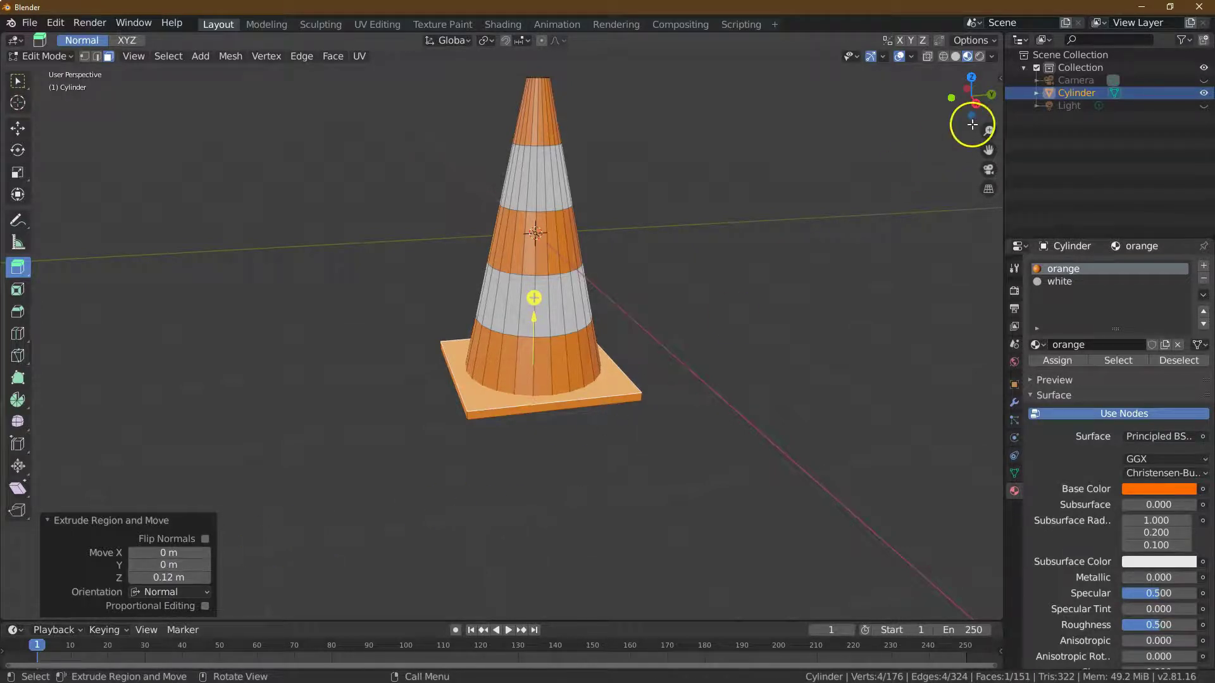
left_click_drag(987, 131, 987, 108)
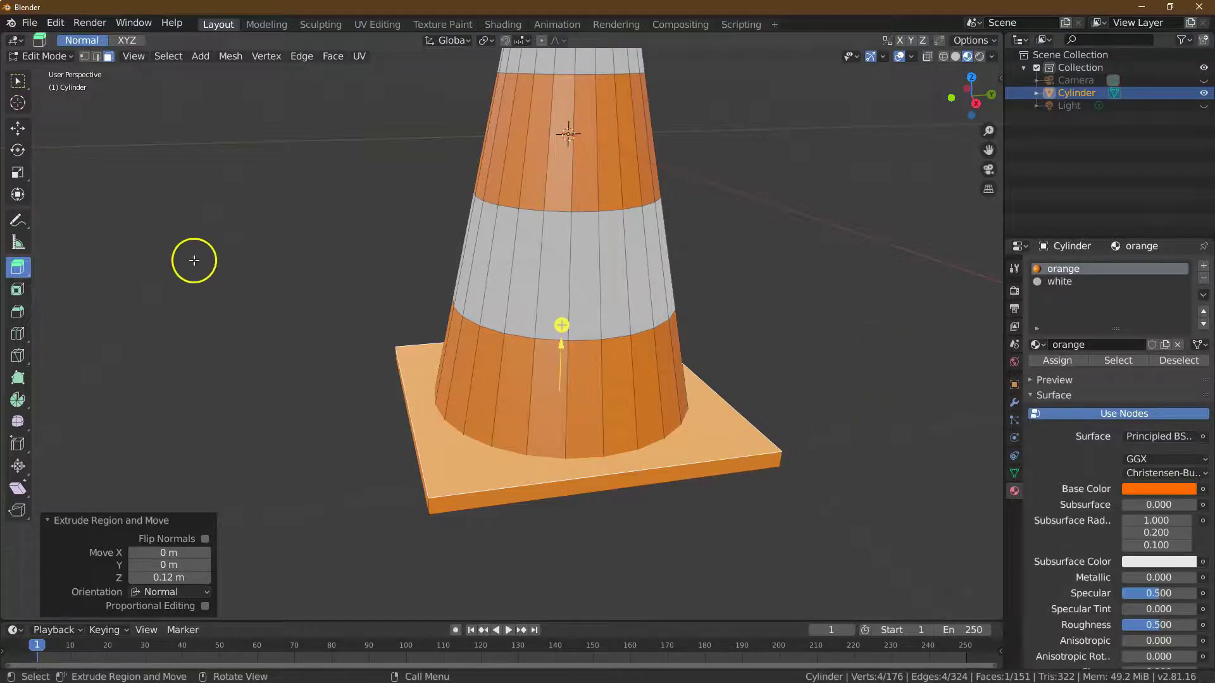
left_click(96, 57)
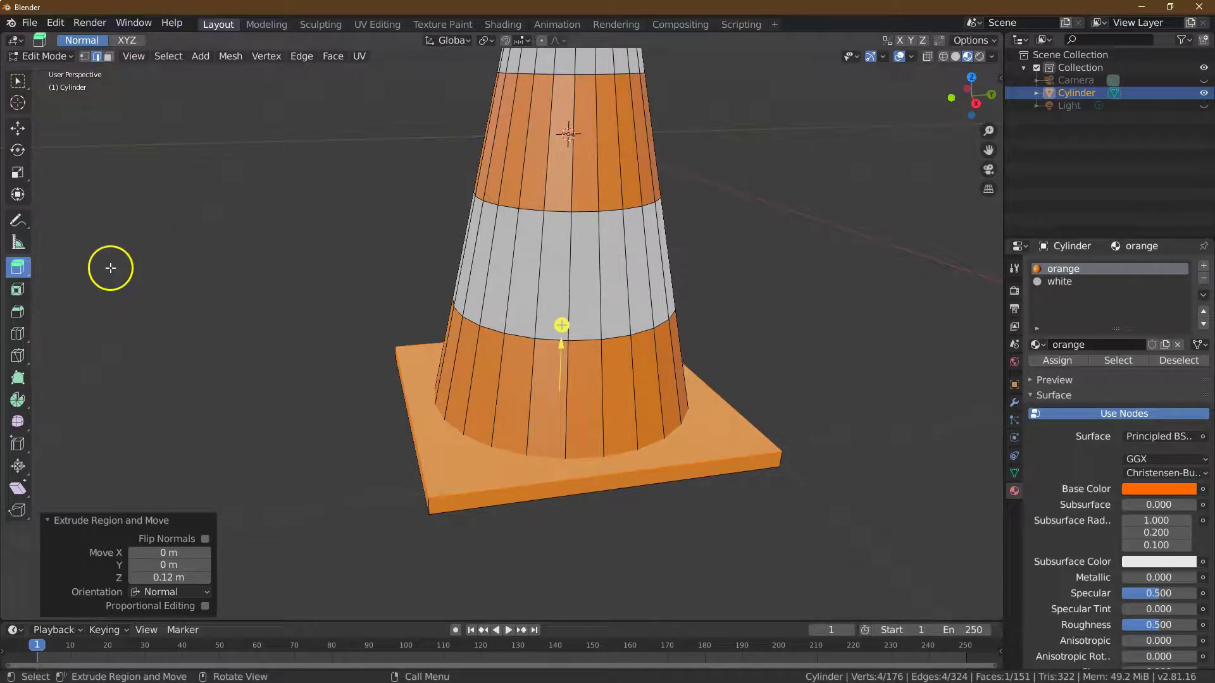
Switch to solid shading and bevel the base's top edges with a 0.03 m width.
left_click(956, 56)
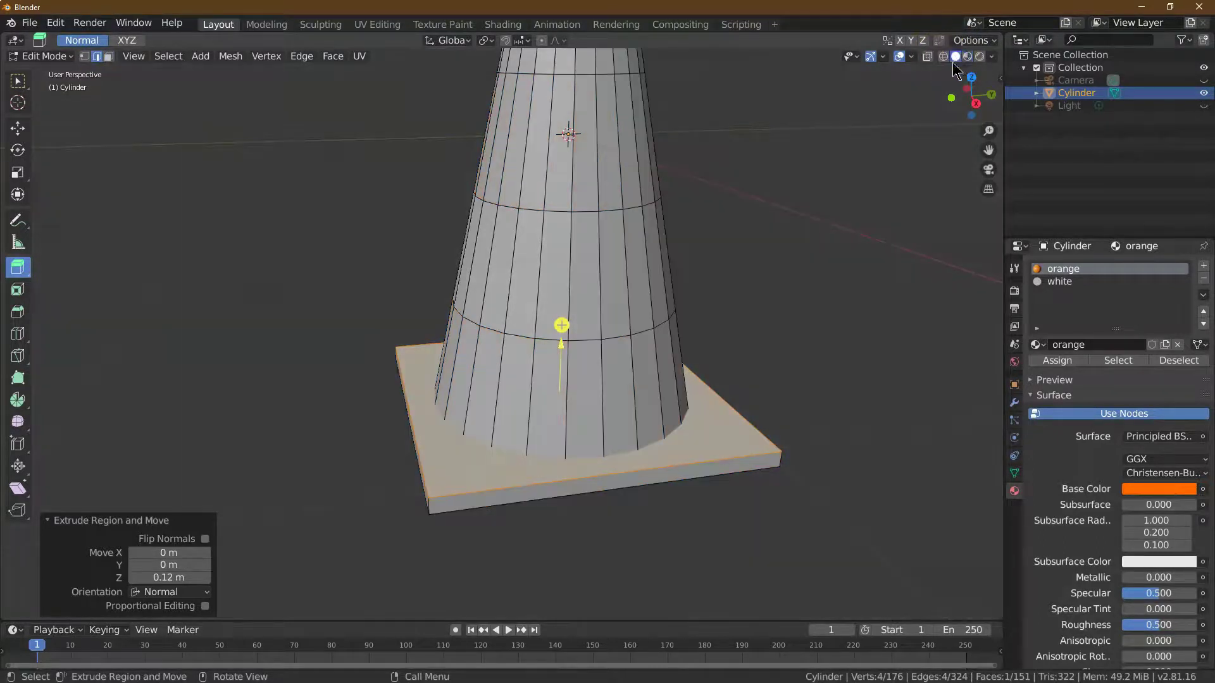
left_click(17, 311)
left_click_drag(335, 357, 384, 359)
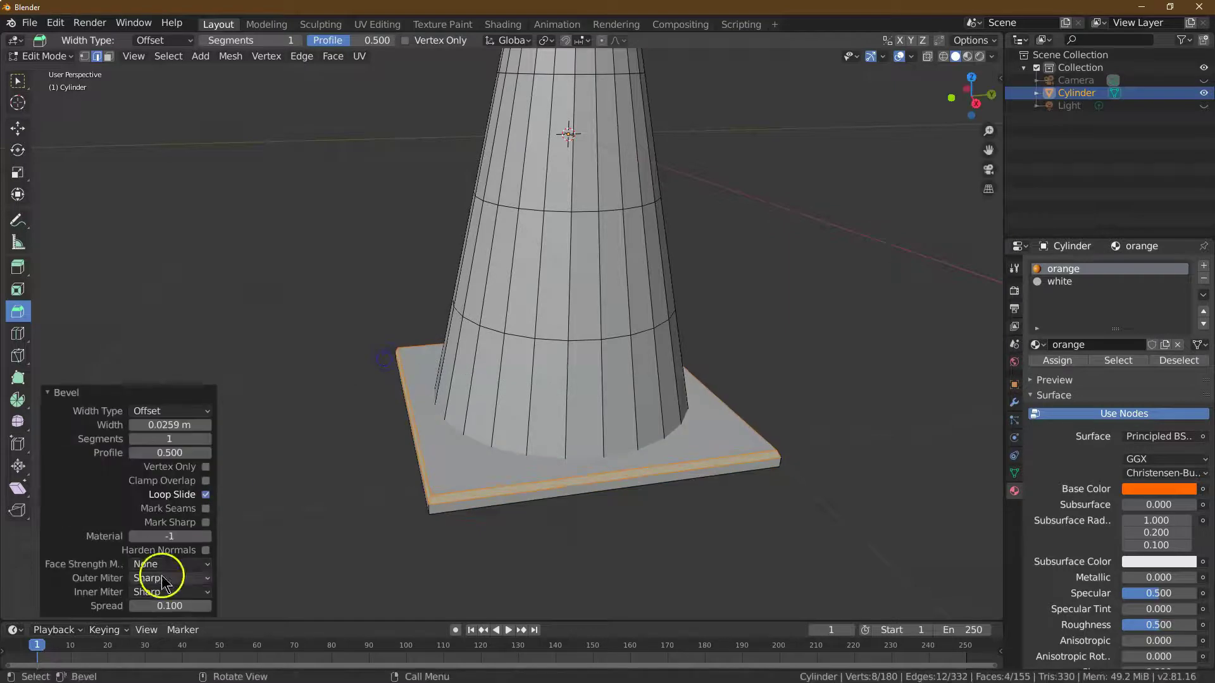
double_click(190, 424)
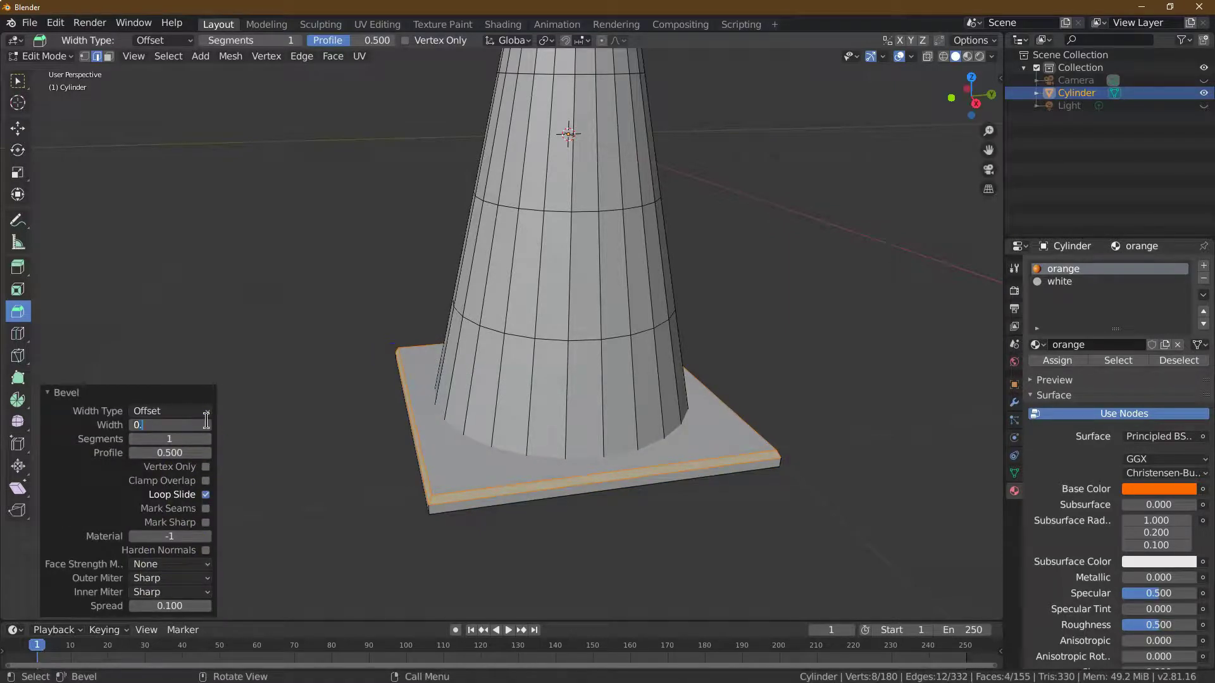
key("Return")
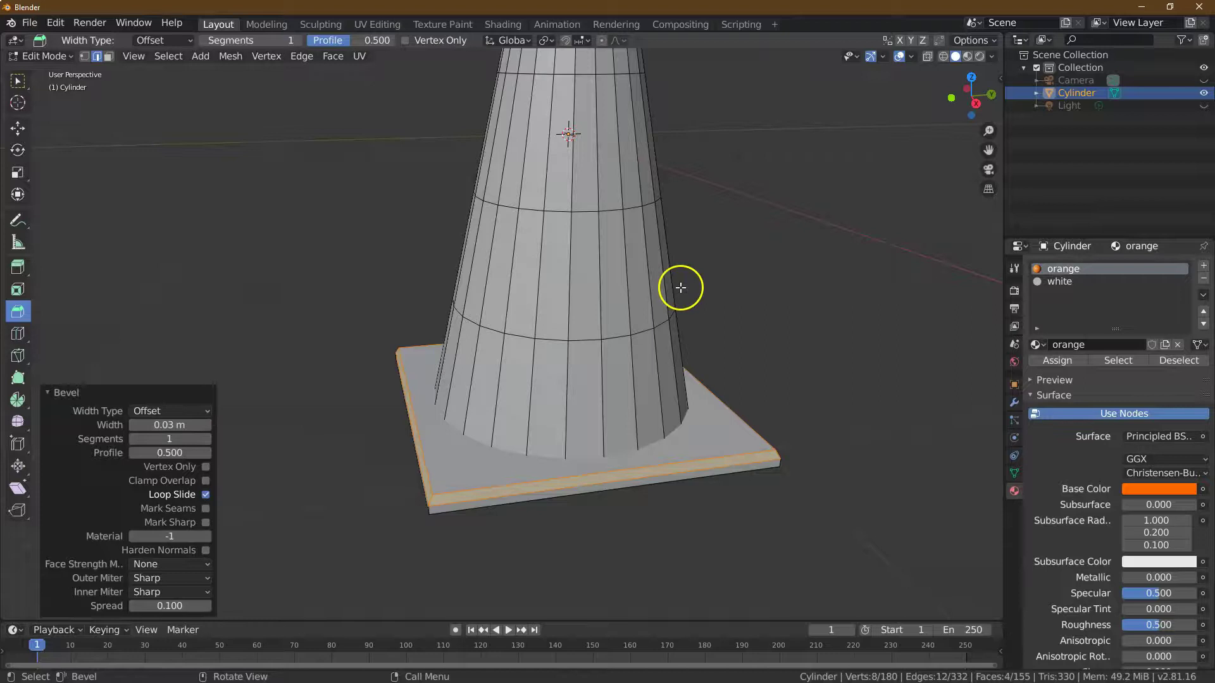
Orbit to face the base and select its front corner edge.
left_click_drag(989, 99, 924, 108)
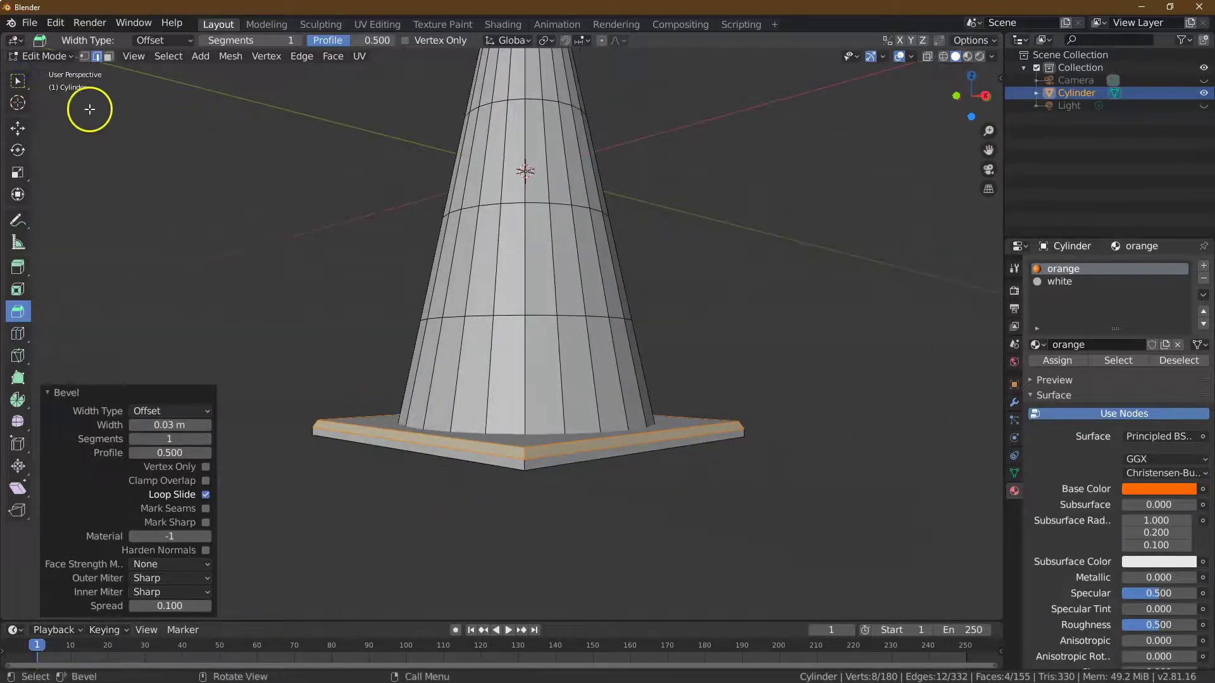
left_click(18, 81)
left_click(520, 454)
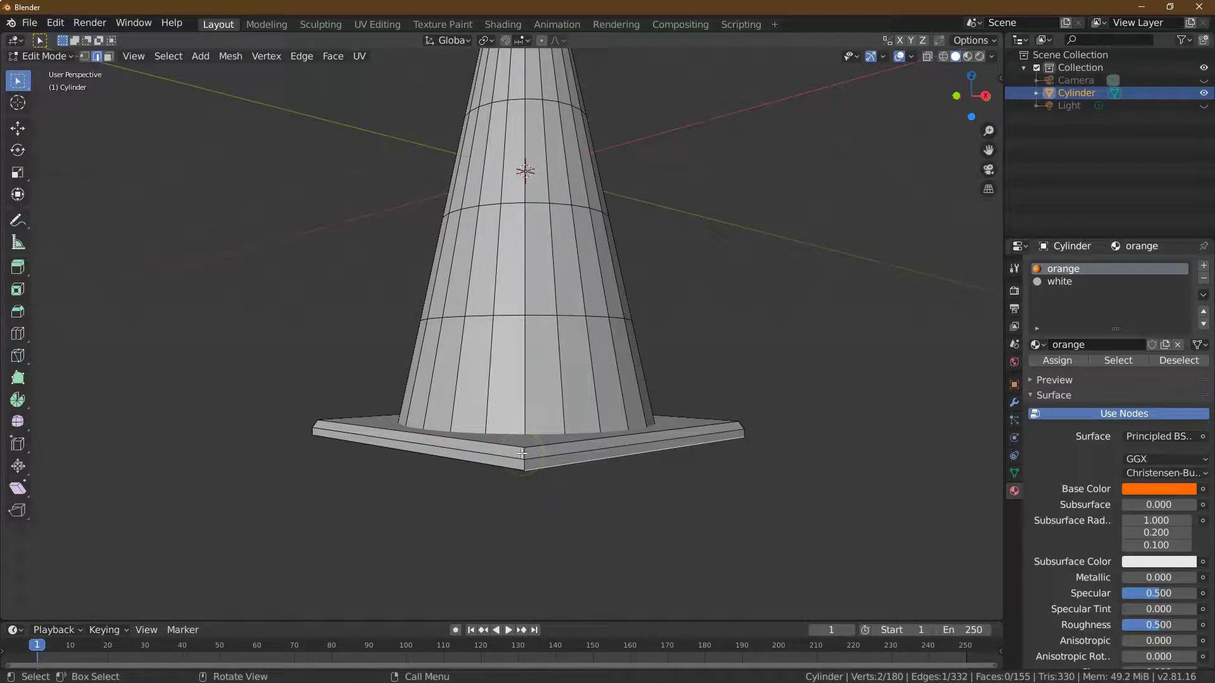
Select the first vertical corner edges at the base's front corner.
key("c")
right_click(629, 442)
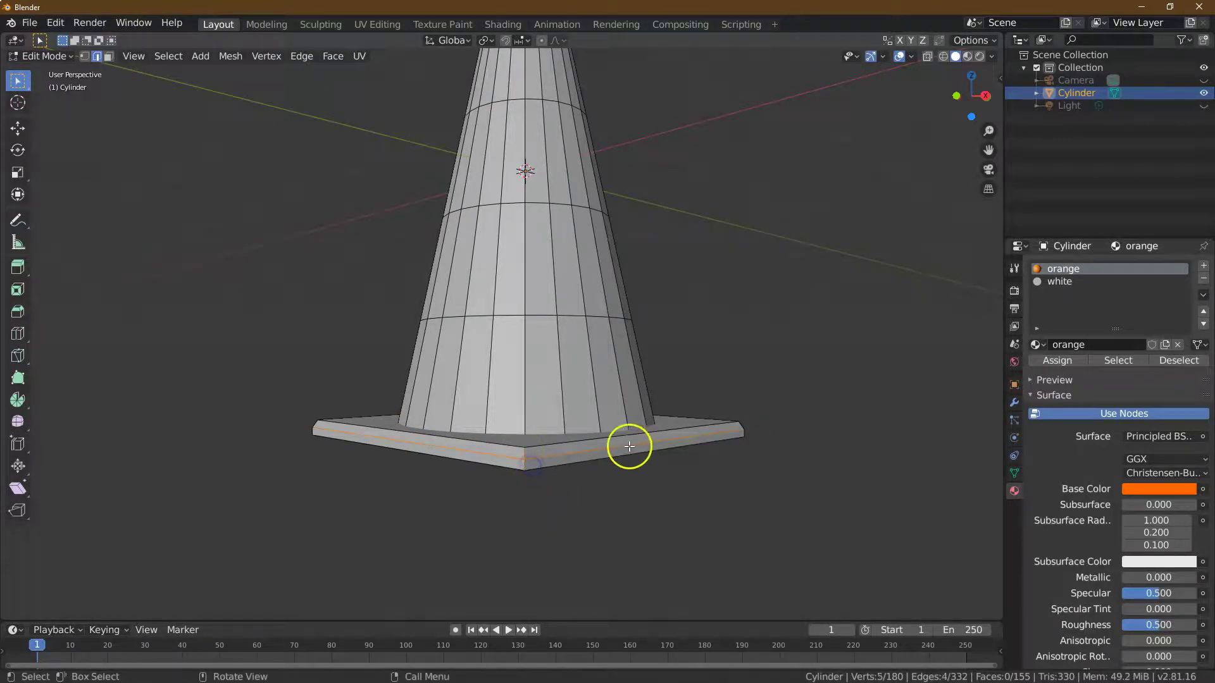
left_click(516, 453)
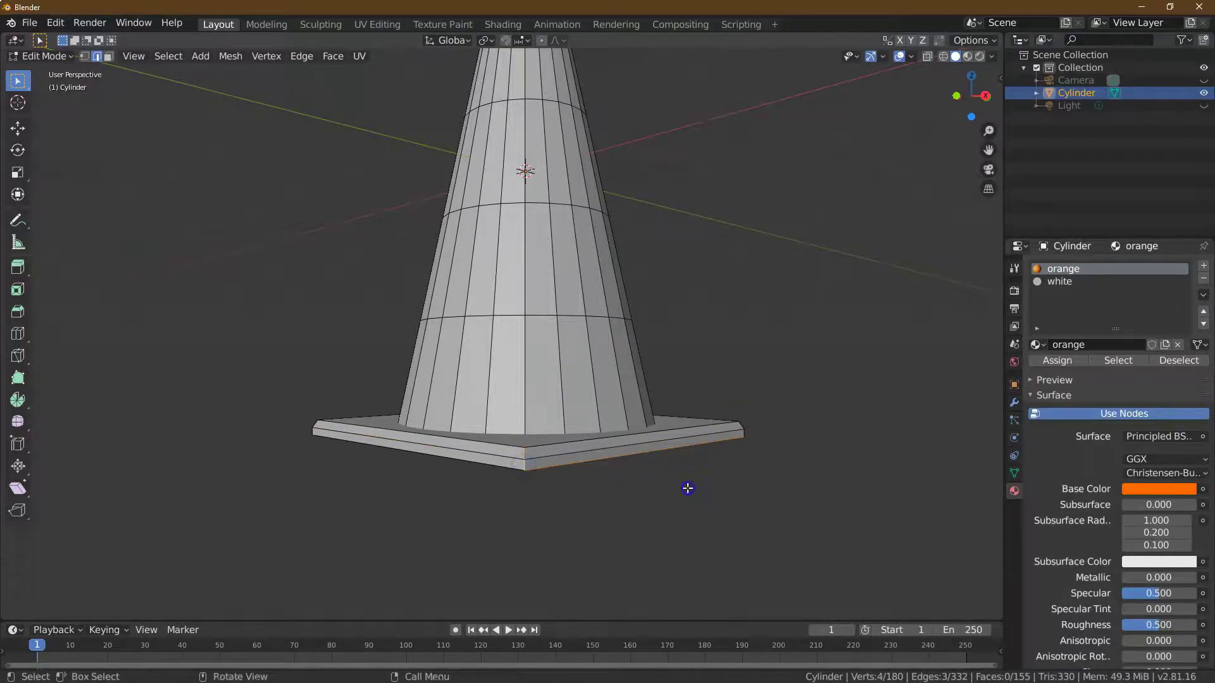
left_click(523, 454, "shift")
scroll(520, 483, "up", 2)
key("Escape")
left_click(542, 549, "shift")
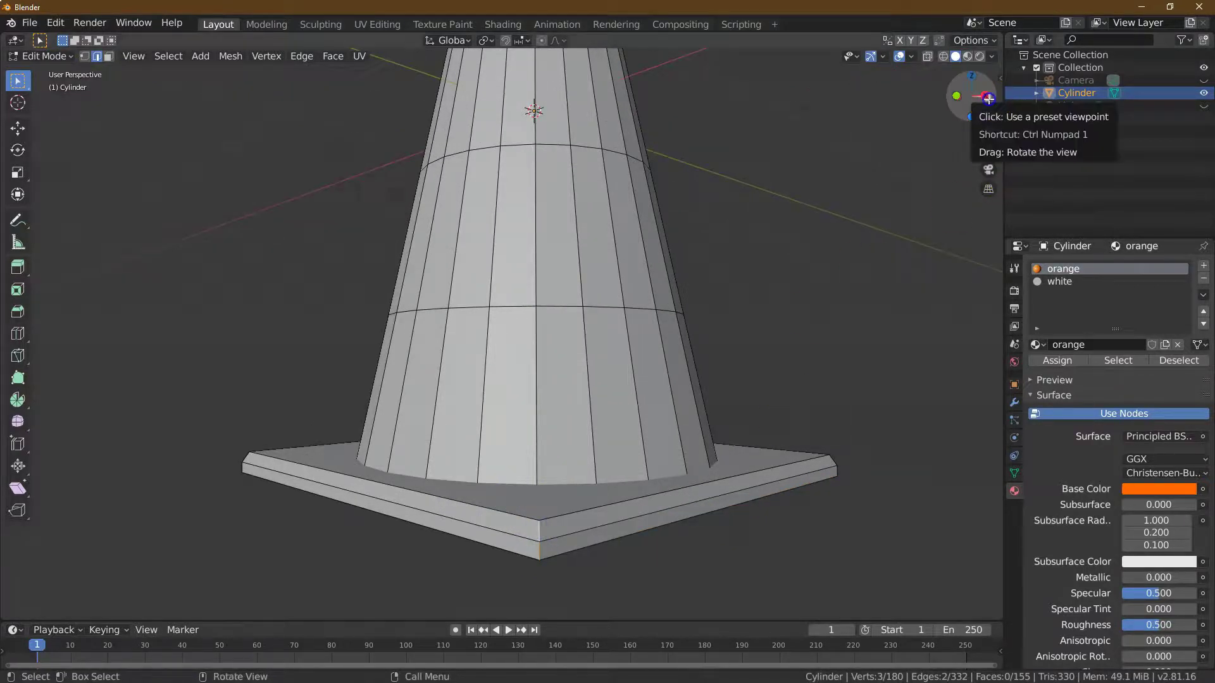
left_click_drag(965, 101, 832, 102)
middle_click_drag(832, 102, 803, 283)
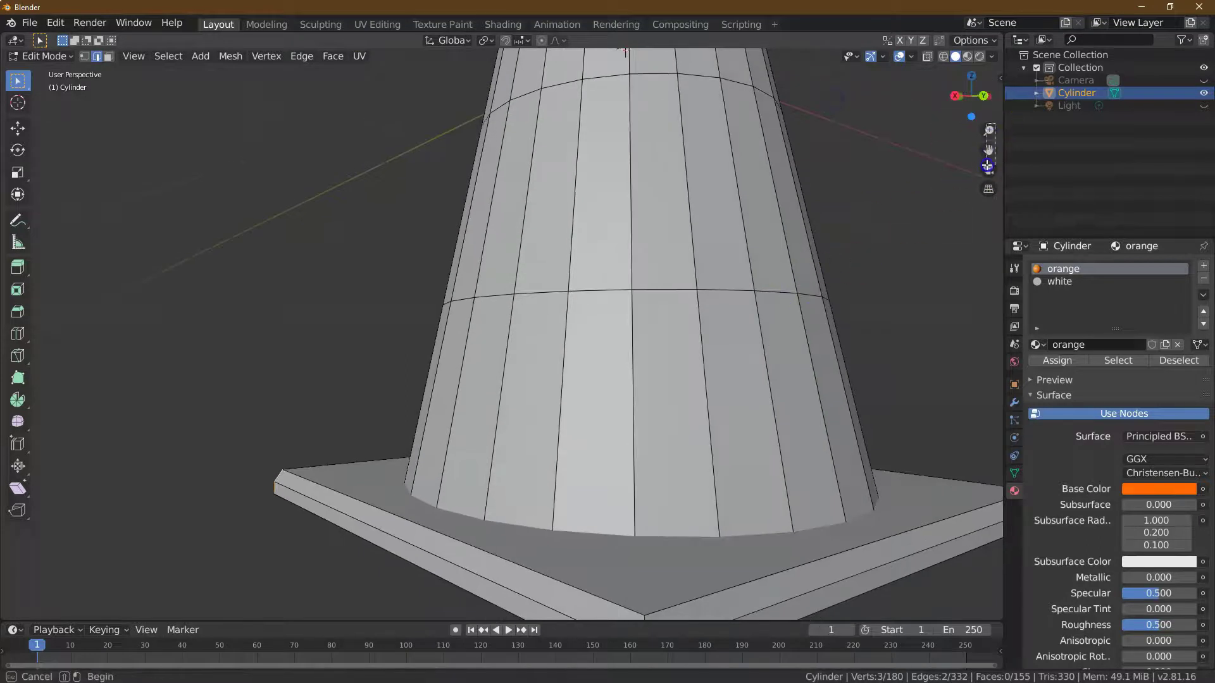
left_click_drag(293, 555, 283, 472)
left_click(280, 475)
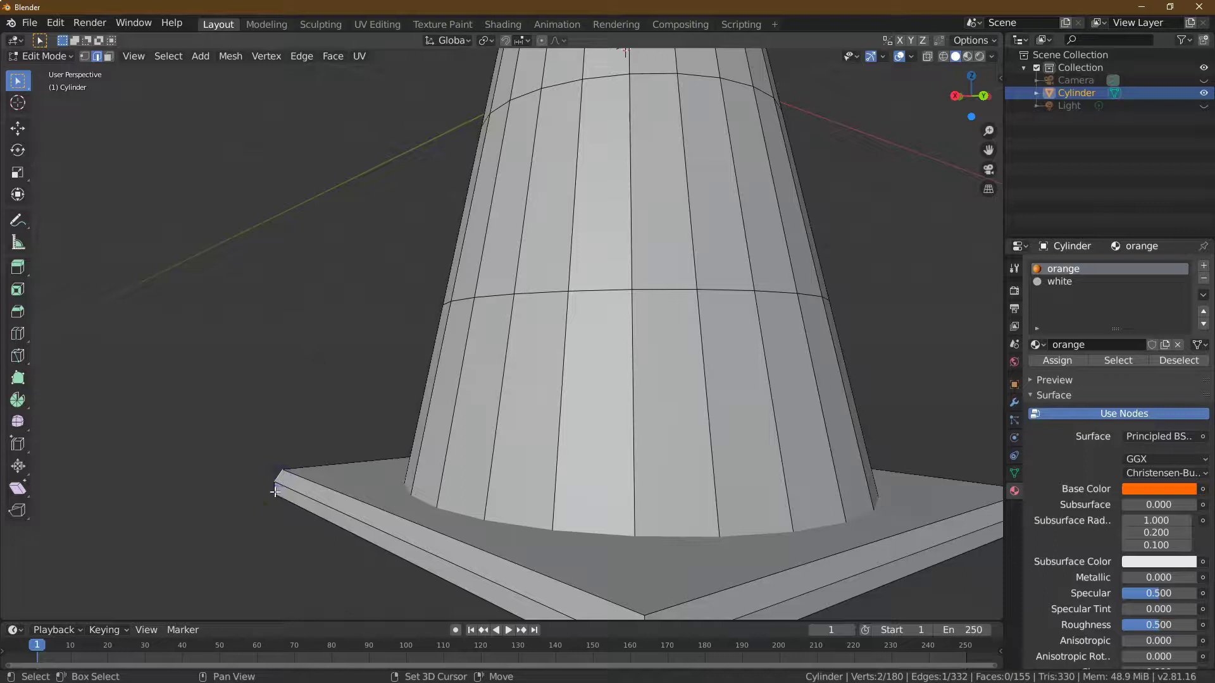
Add the front, right and remaining vertical corner edges to the selection.
left_click_drag(988, 131, 988, 158)
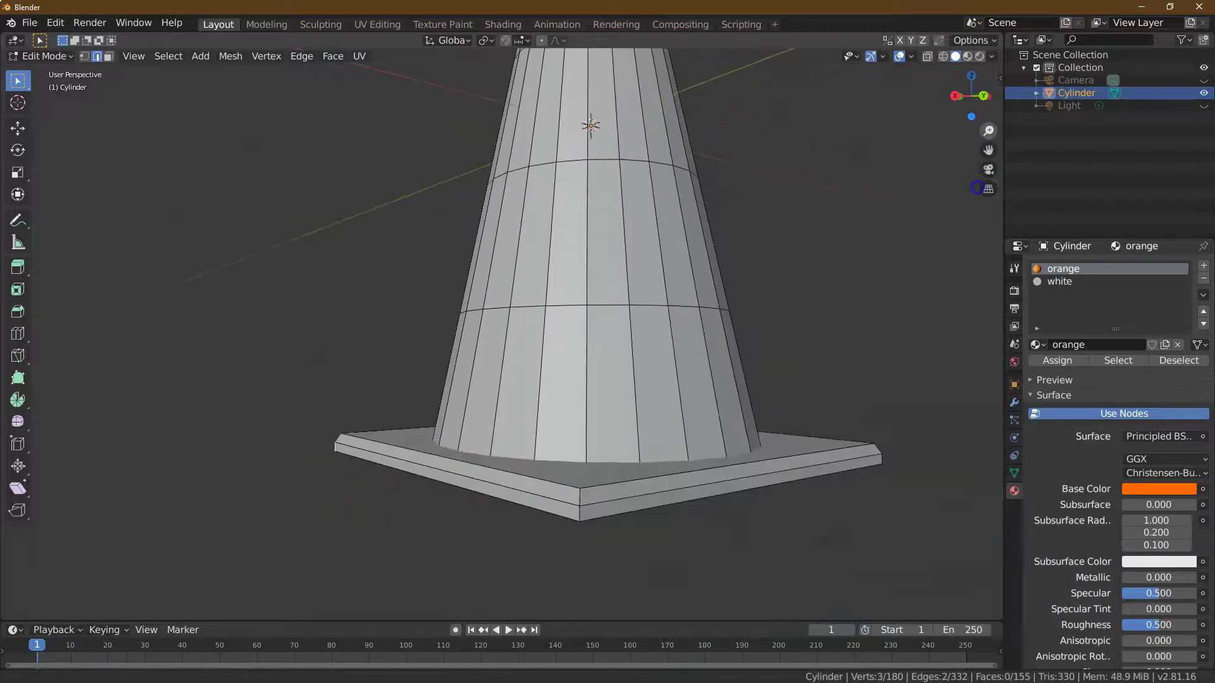
left_click(578, 517, "shift")
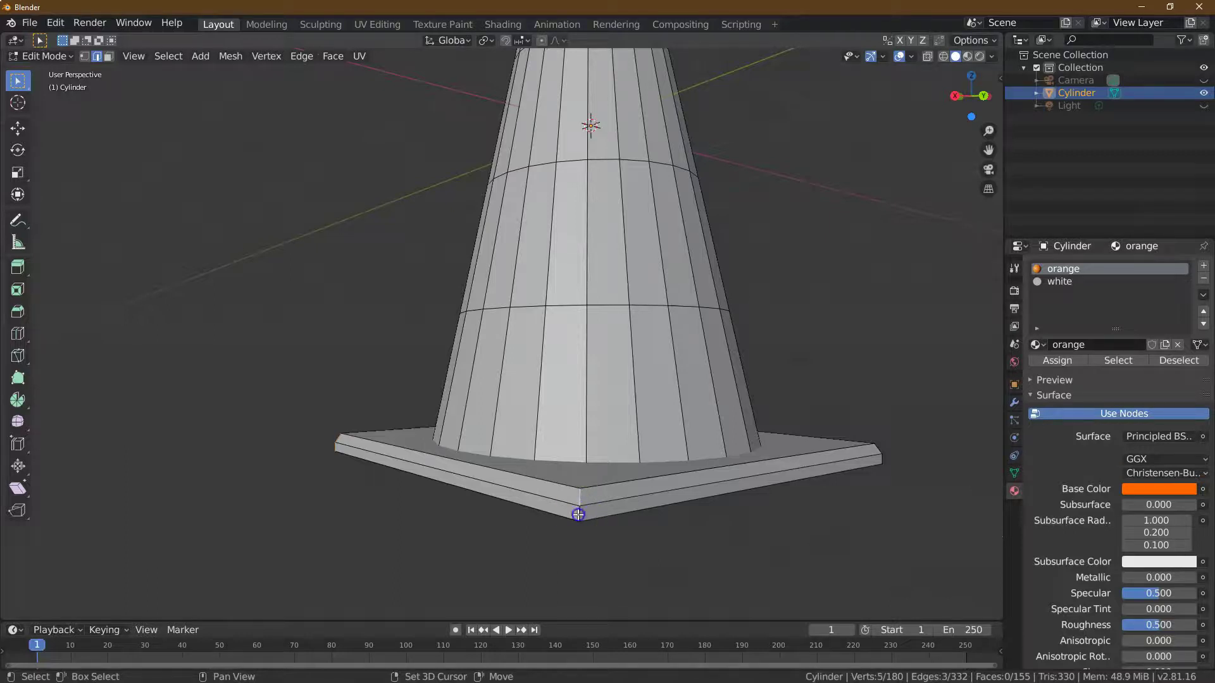
left_click(882, 451, "shift")
left_click_drag(987, 102, 773, 372)
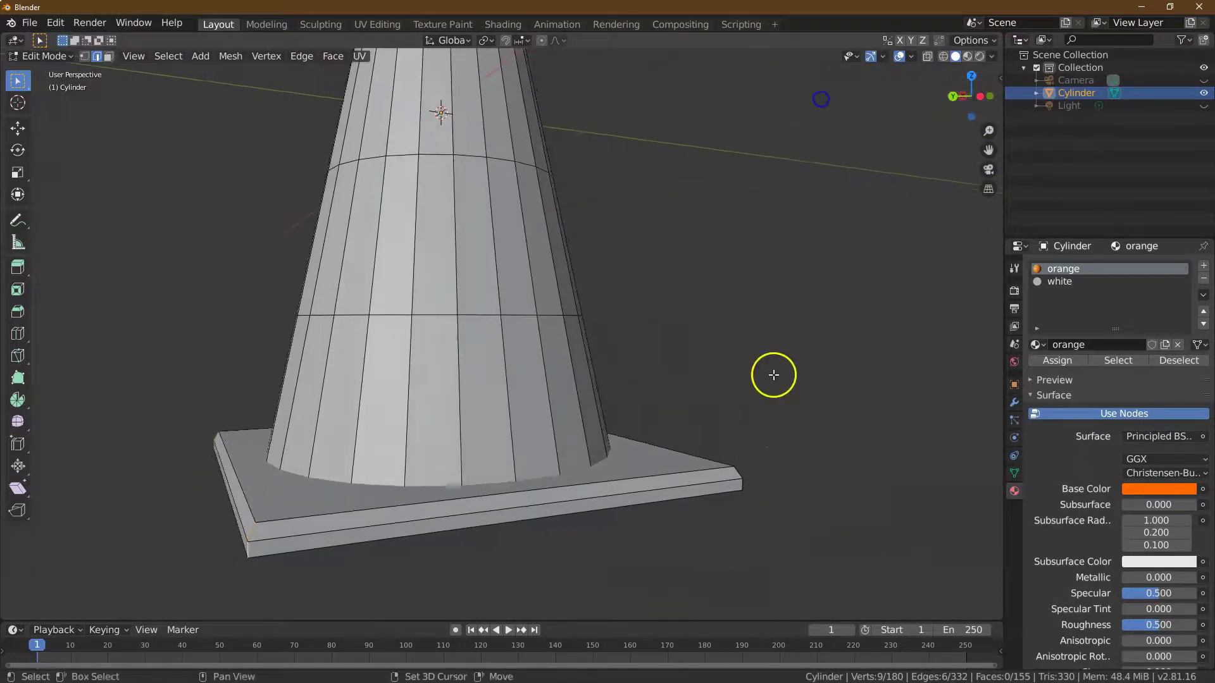
left_click(741, 486, "shift")
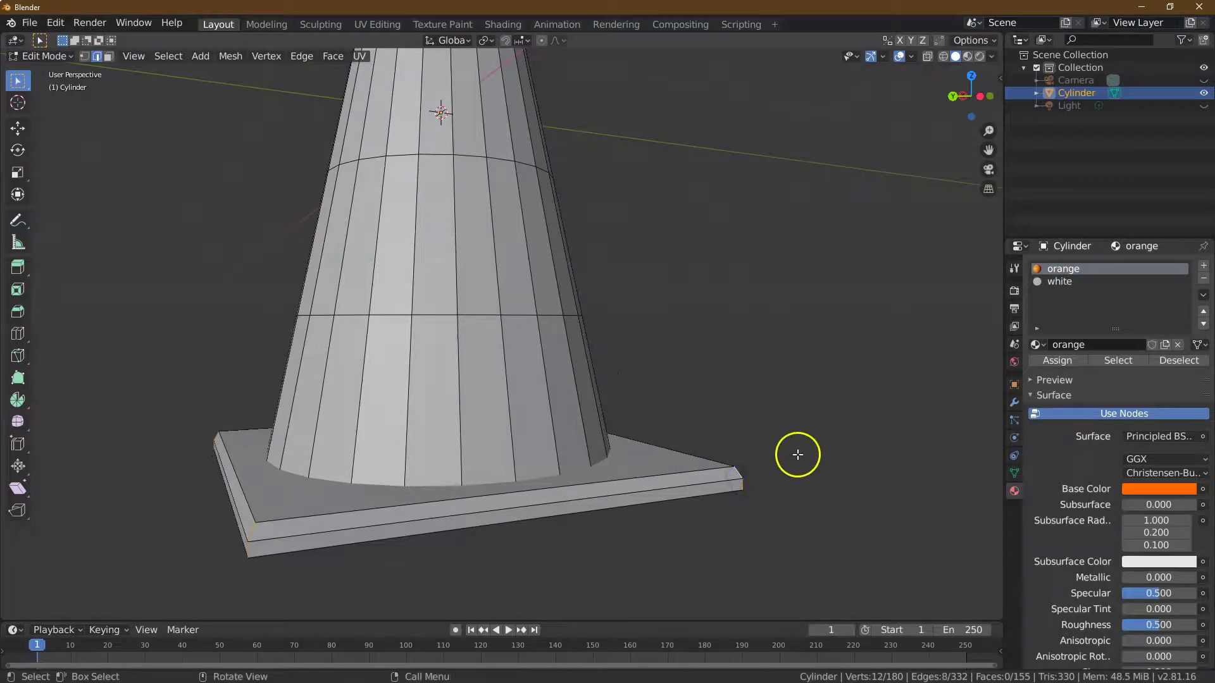
Bevel the selected vertical corner edges with a 0.03 m width, then deselect them.
left_click(19, 311)
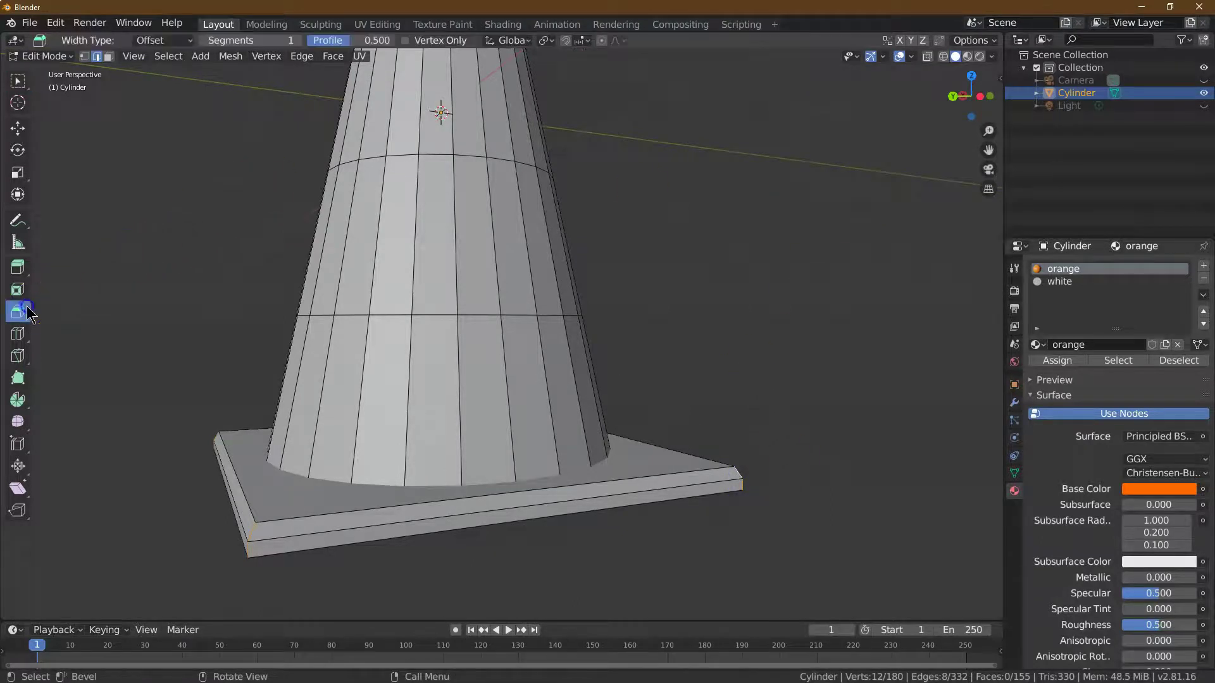
left_click_drag(138, 282, 102, 307)
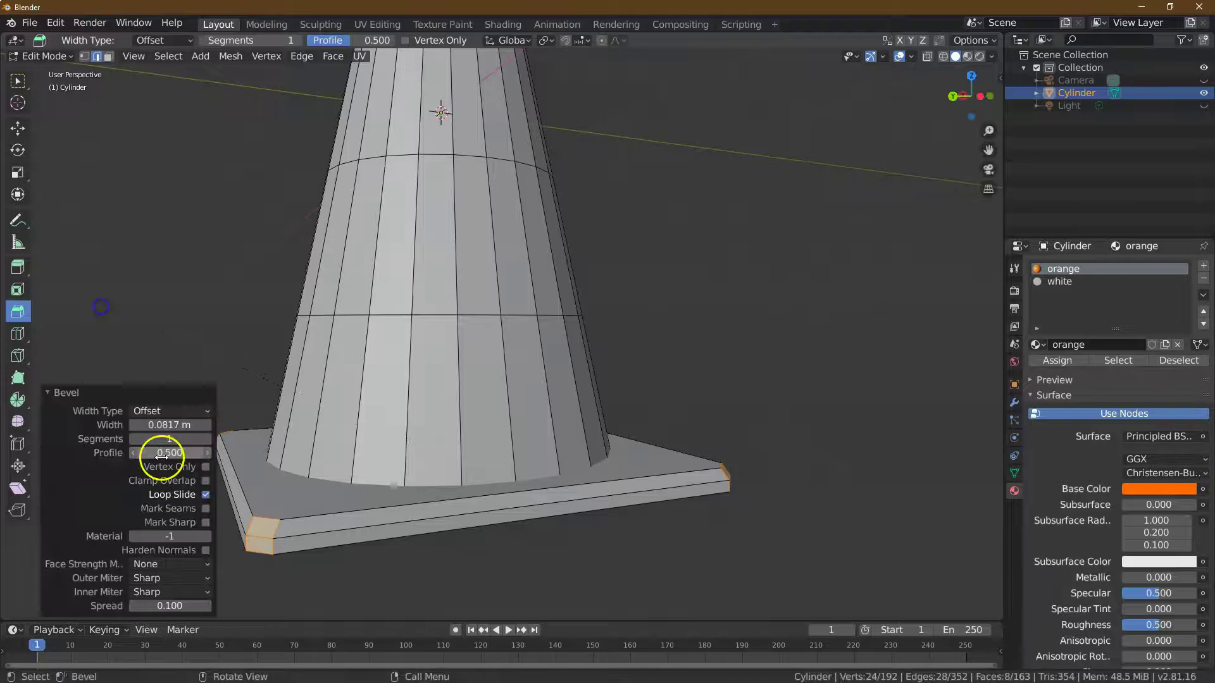
left_click(181, 420)
type("0.0")
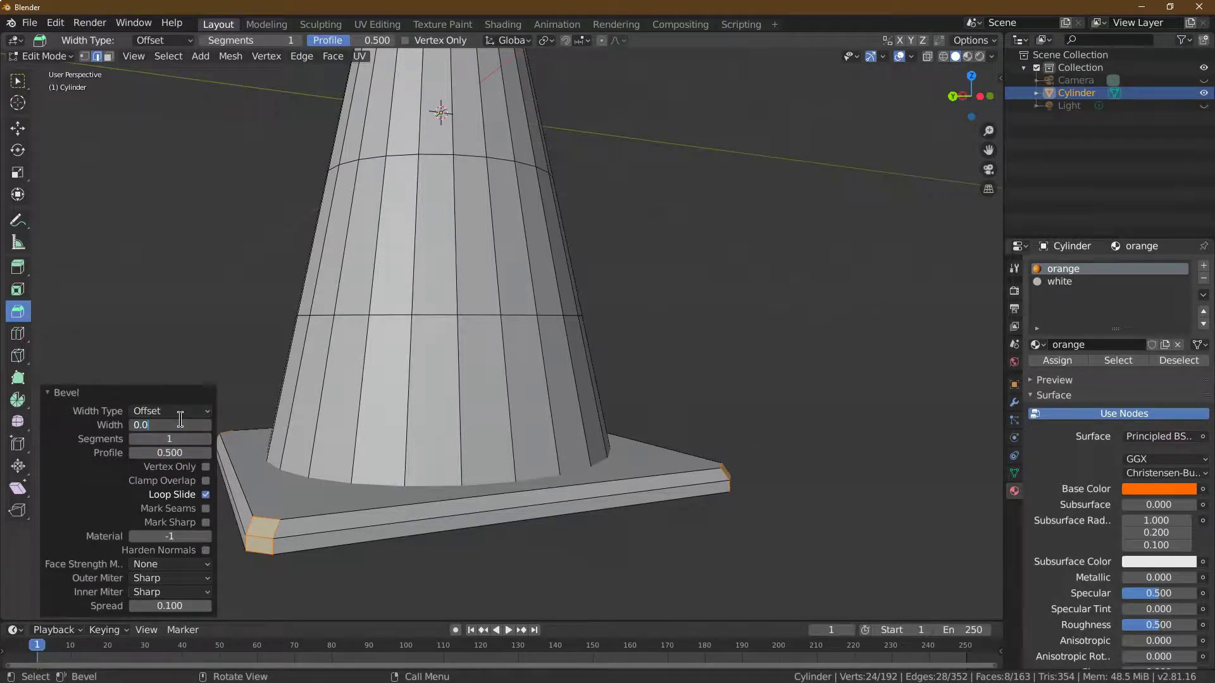
type("3")
key("Return")
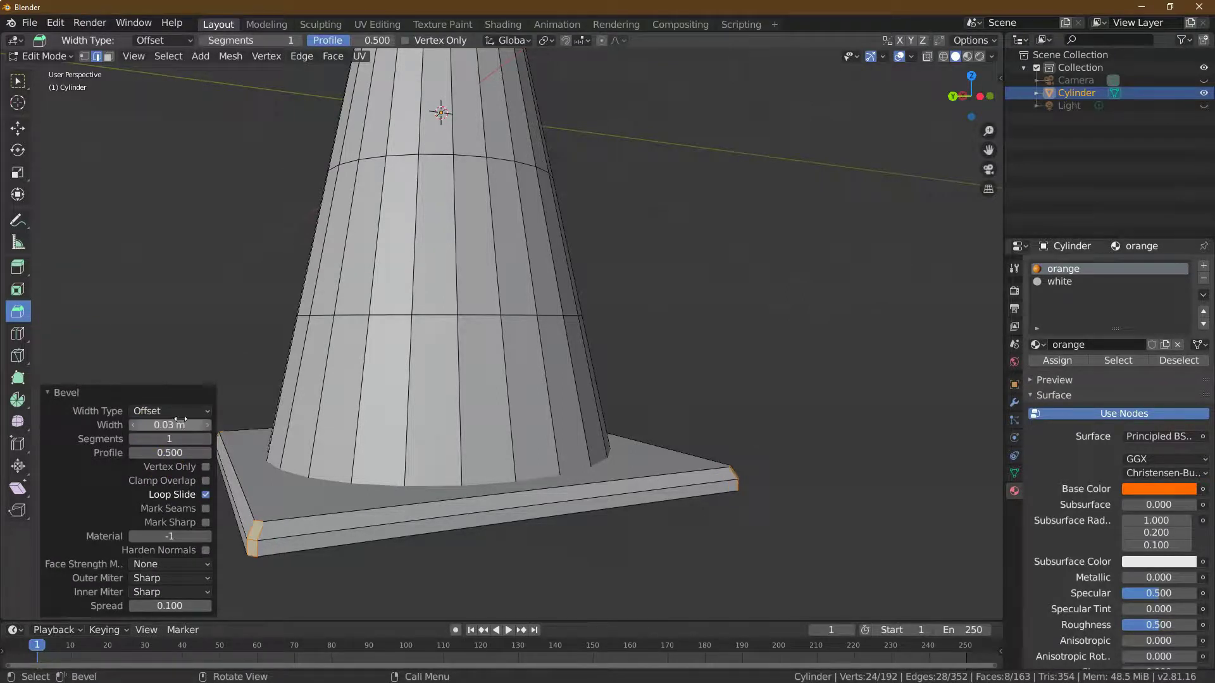
left_click(902, 271)
left_click_drag(954, 89, 589, 179)
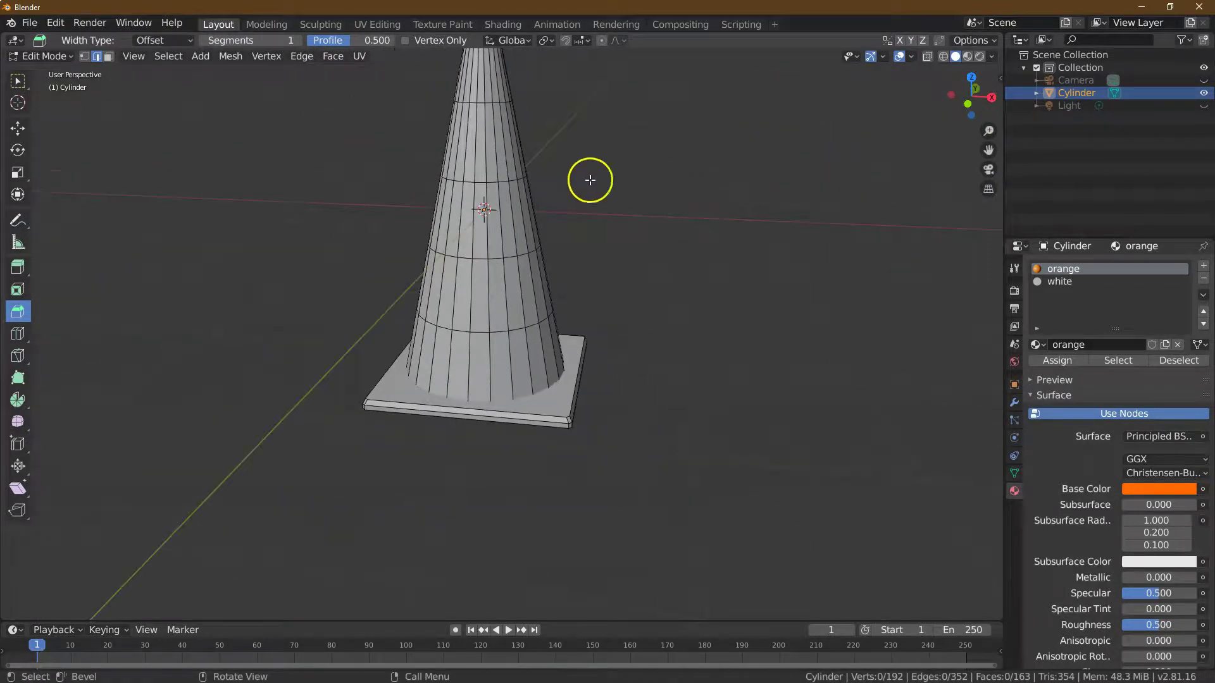
Return to Object Mode and preview the cone's orange and white materials in Rendered shading.
left_click(41, 56)
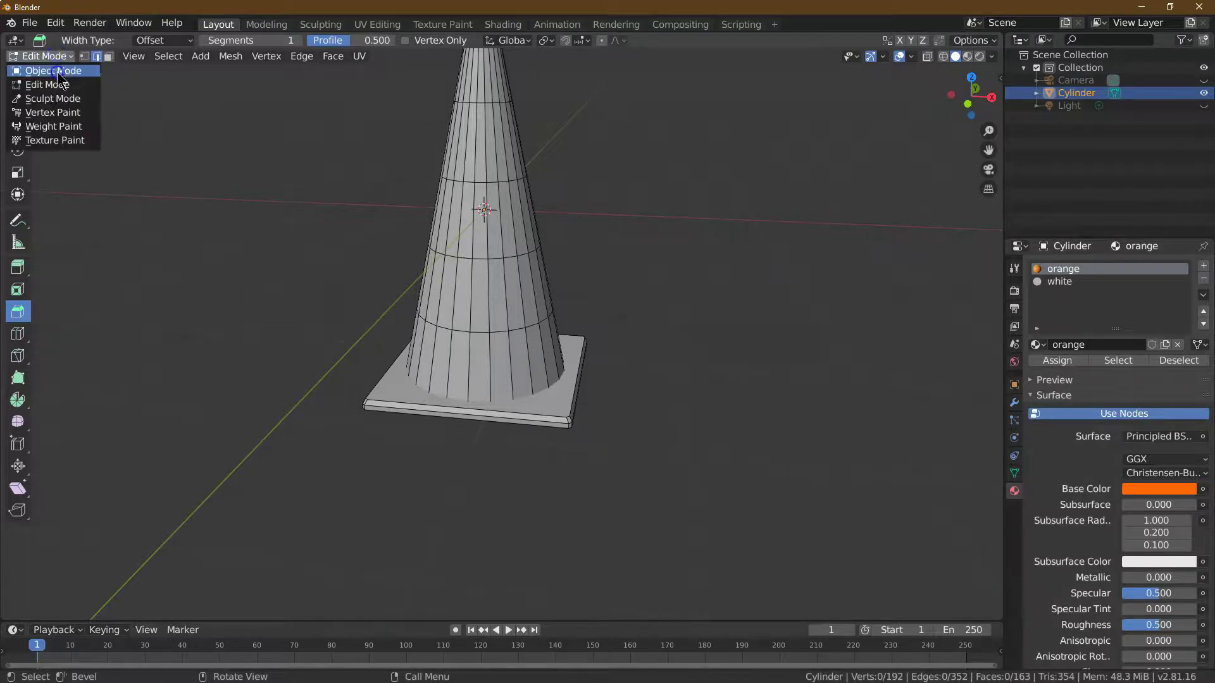
left_click(36, 42)
left_click(980, 56)
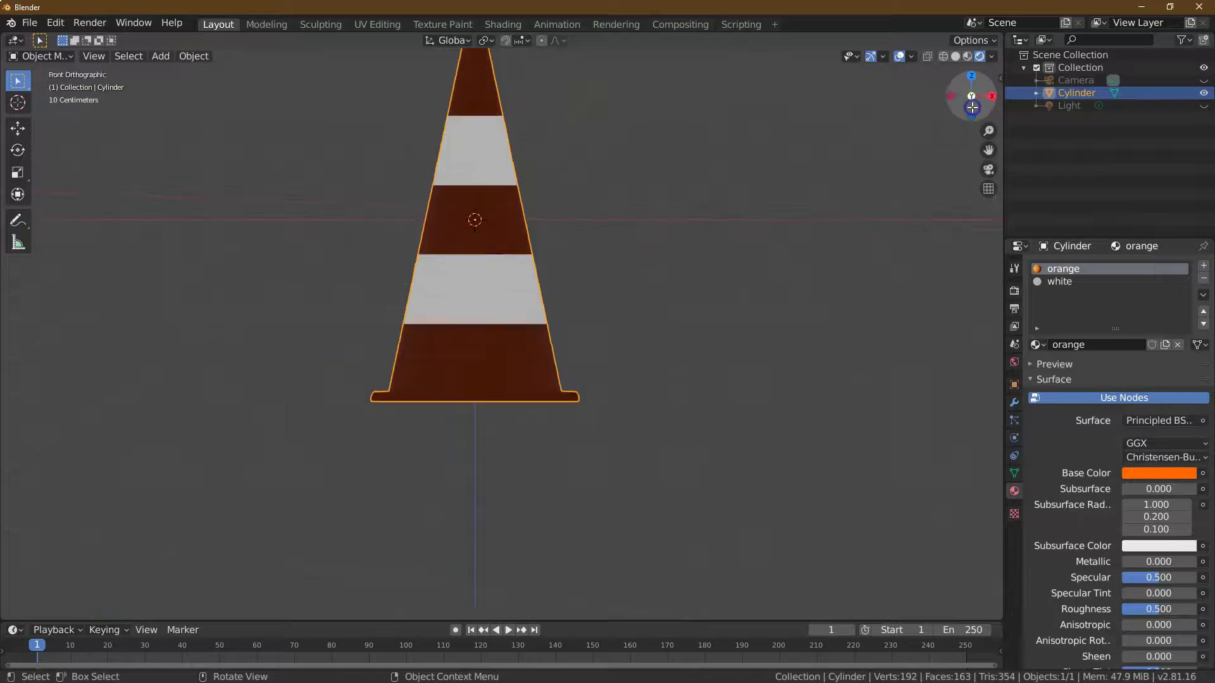
left_click_drag(988, 150, 992, 264)
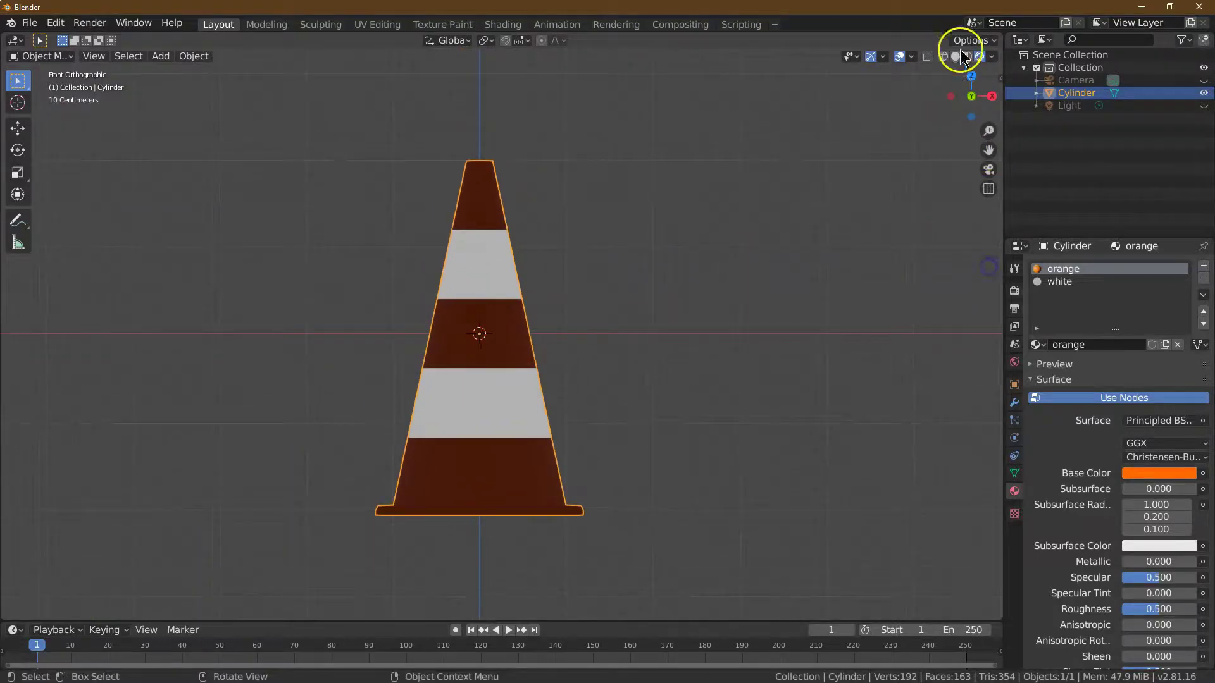
left_click(968, 58)
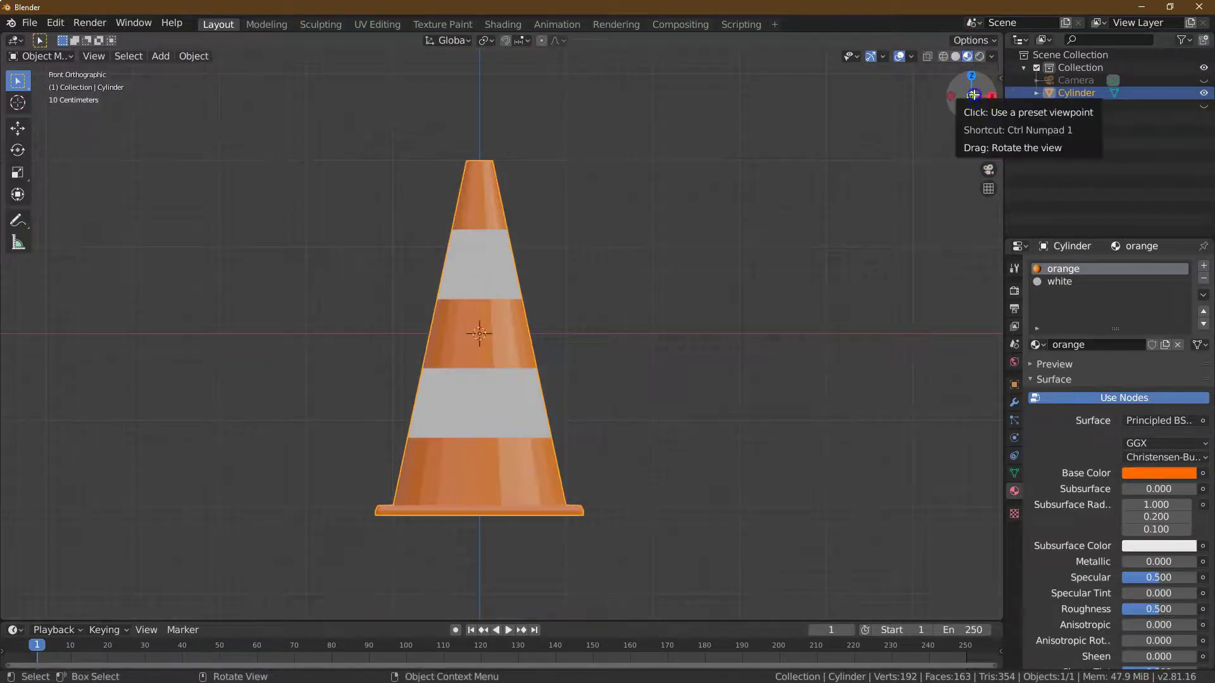
left_click_drag(961, 83, 873, 106)
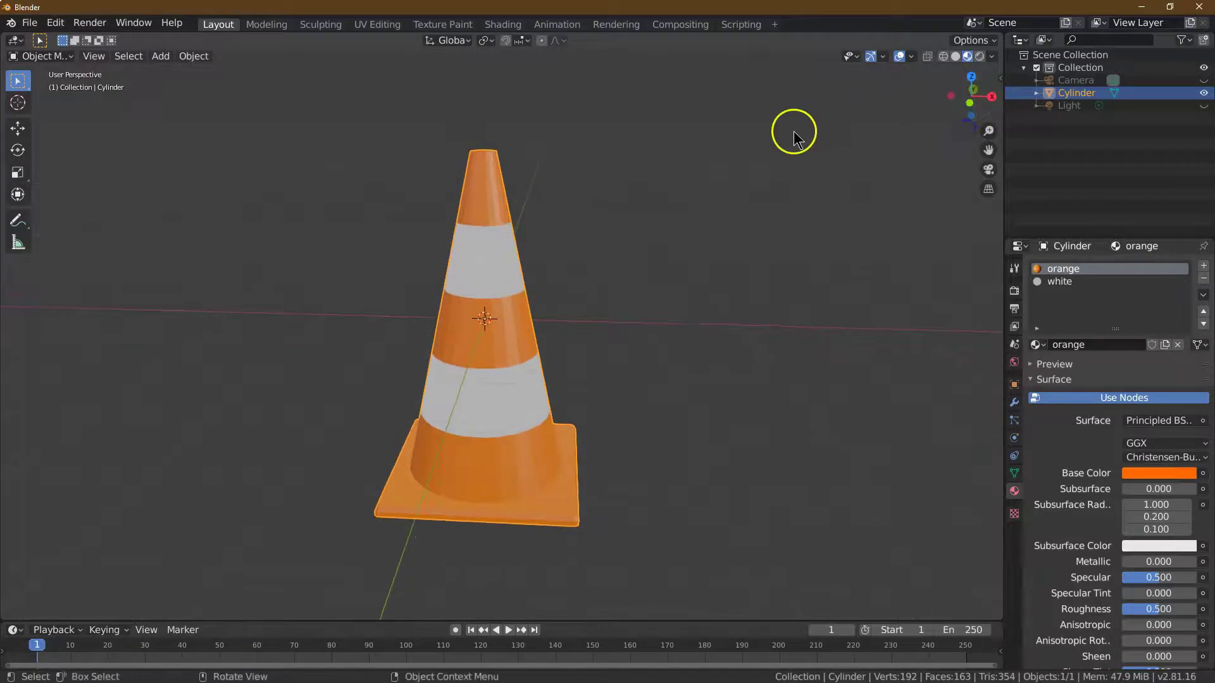
left_click(980, 56)
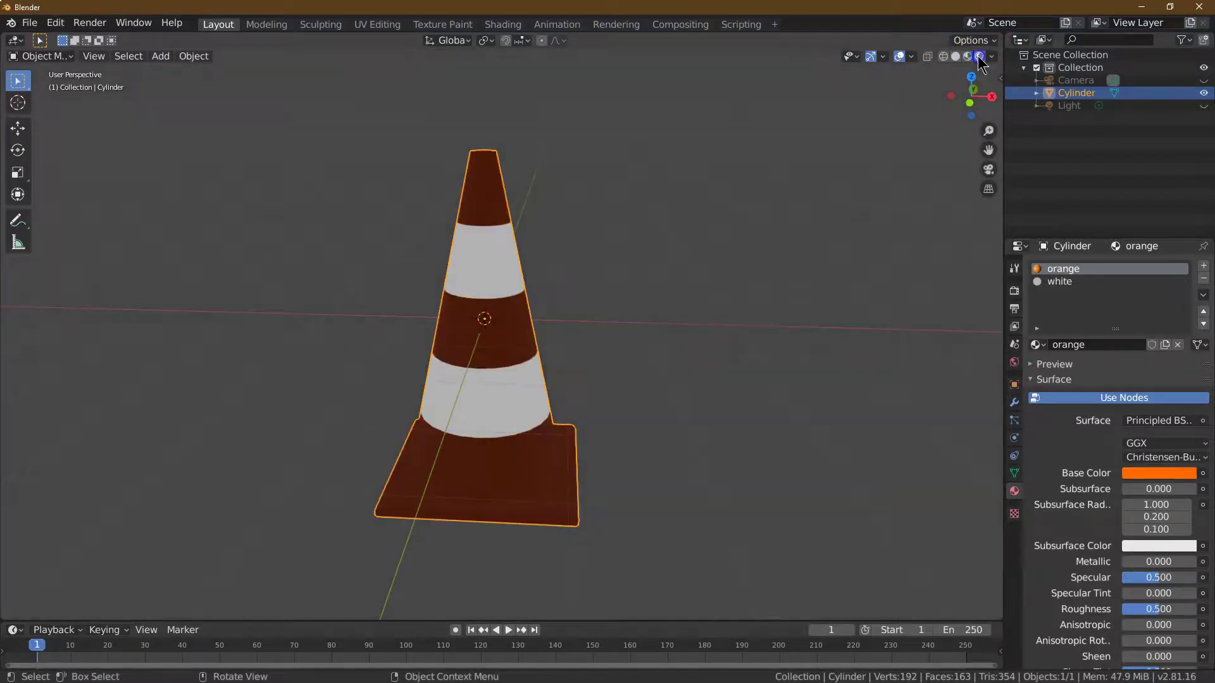
Unhide the scene light and select it from the top view.
left_click(1205, 106)
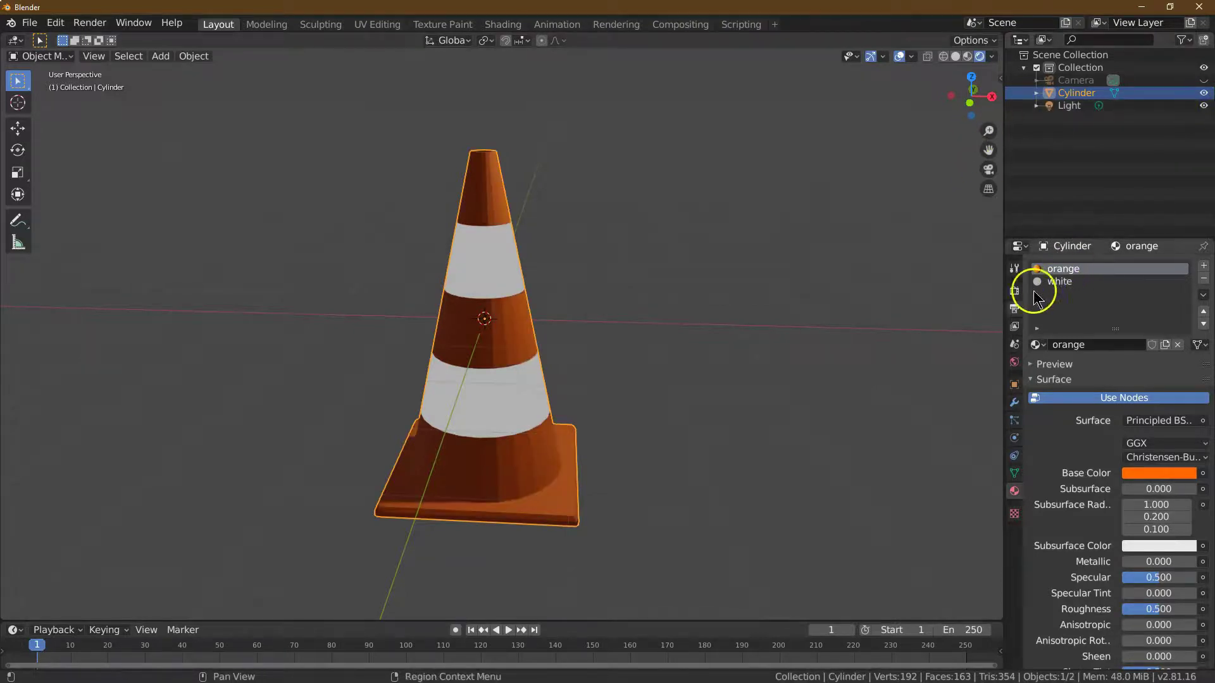
left_click(972, 88)
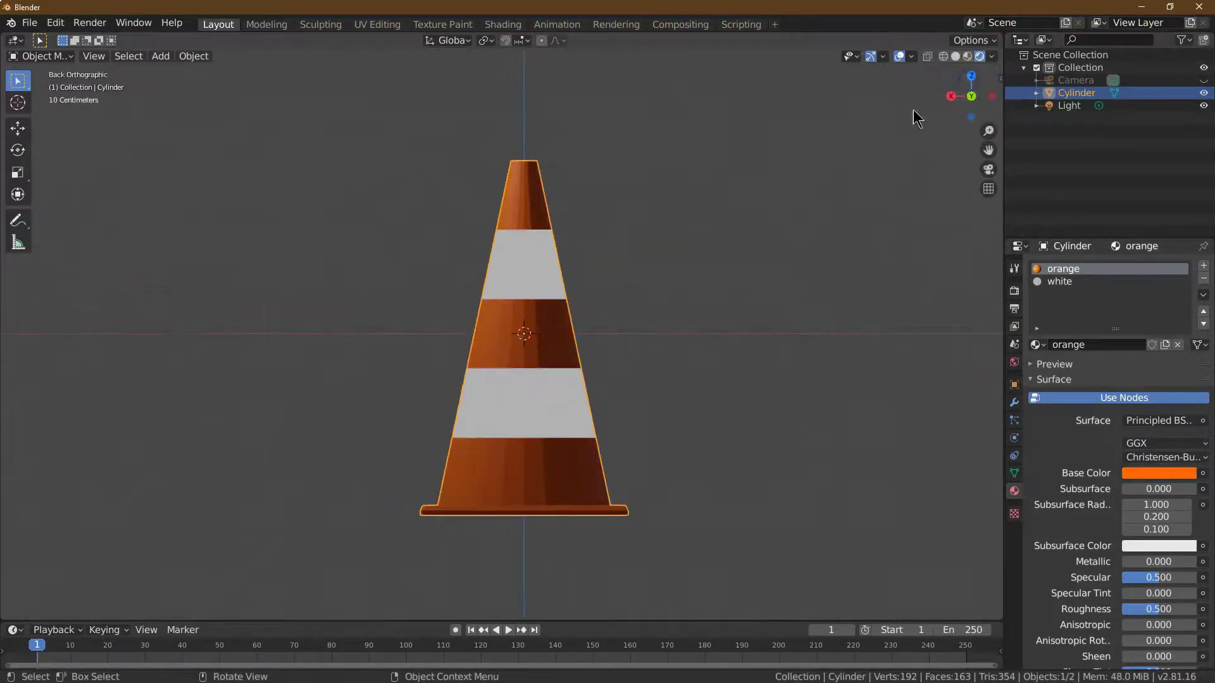
left_click(972, 77)
left_click(840, 205)
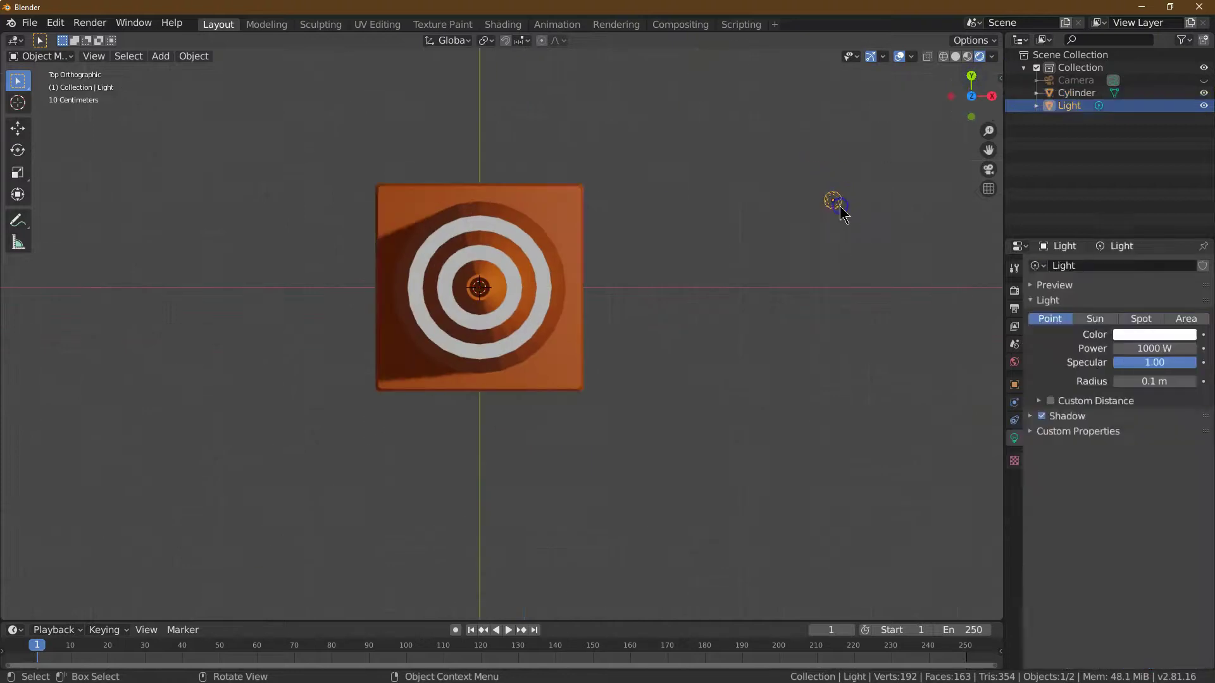
left_click_drag(984, 109, 825, 179)
Turn the light into a Sun lamp of strength 6 and check the camera view.
left_click(1095, 319)
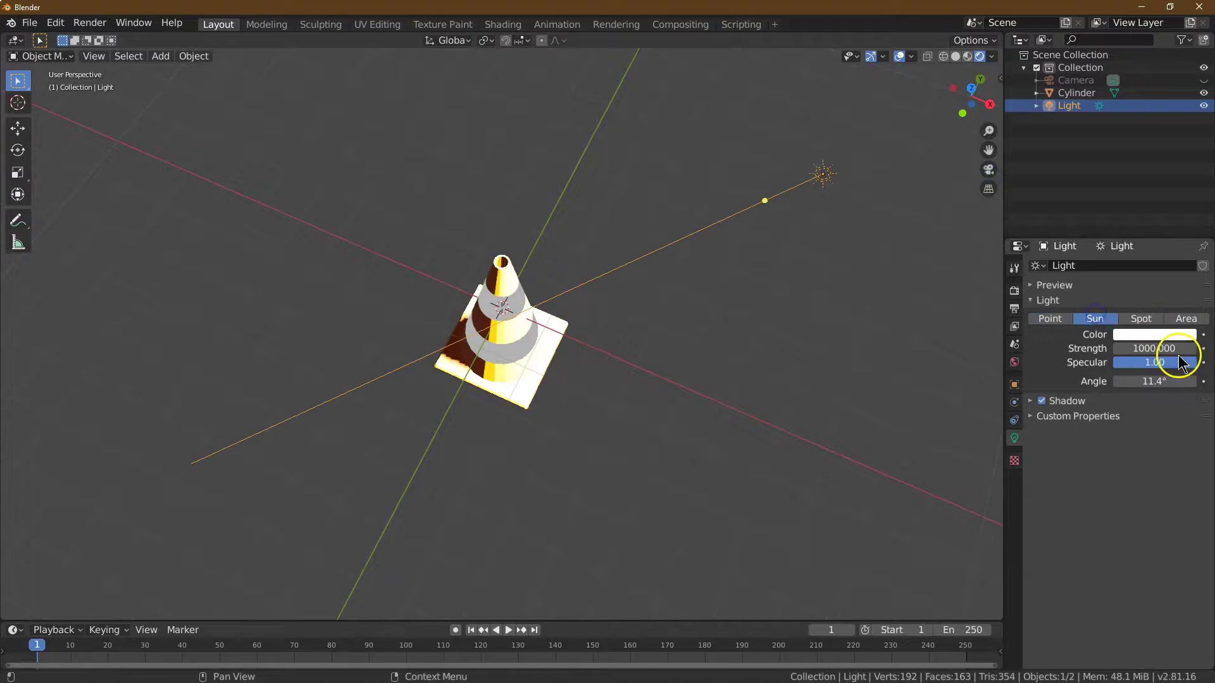
type("6")
key("Return")
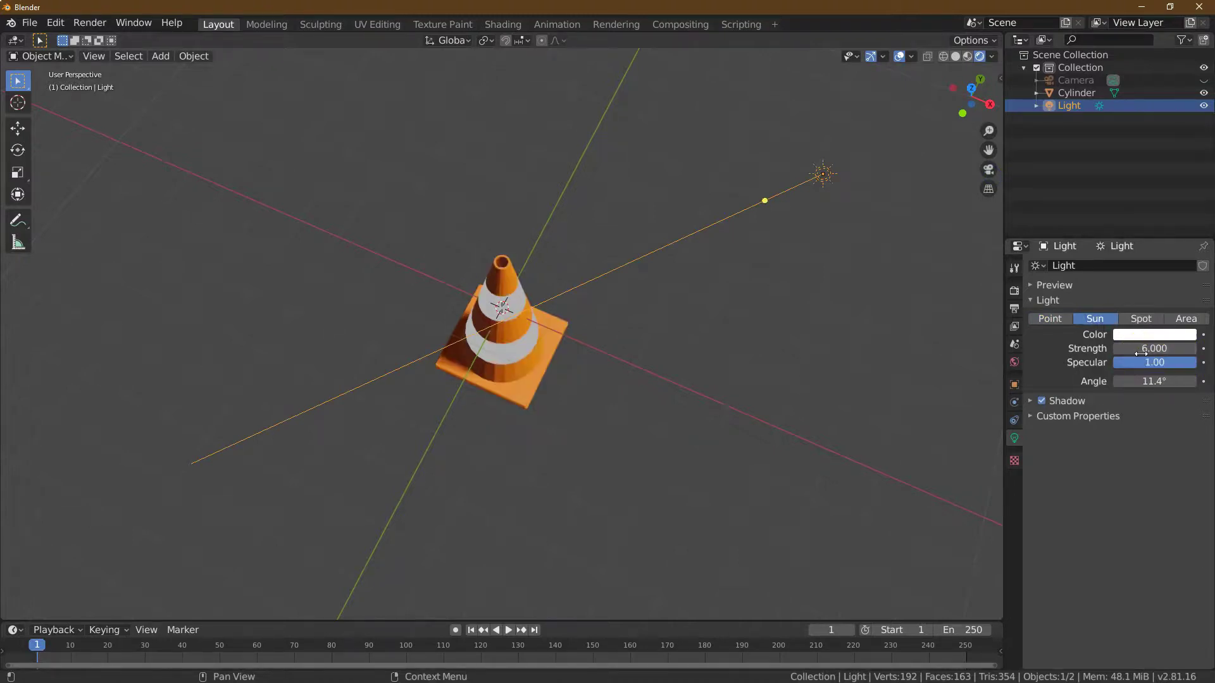
left_click(988, 170)
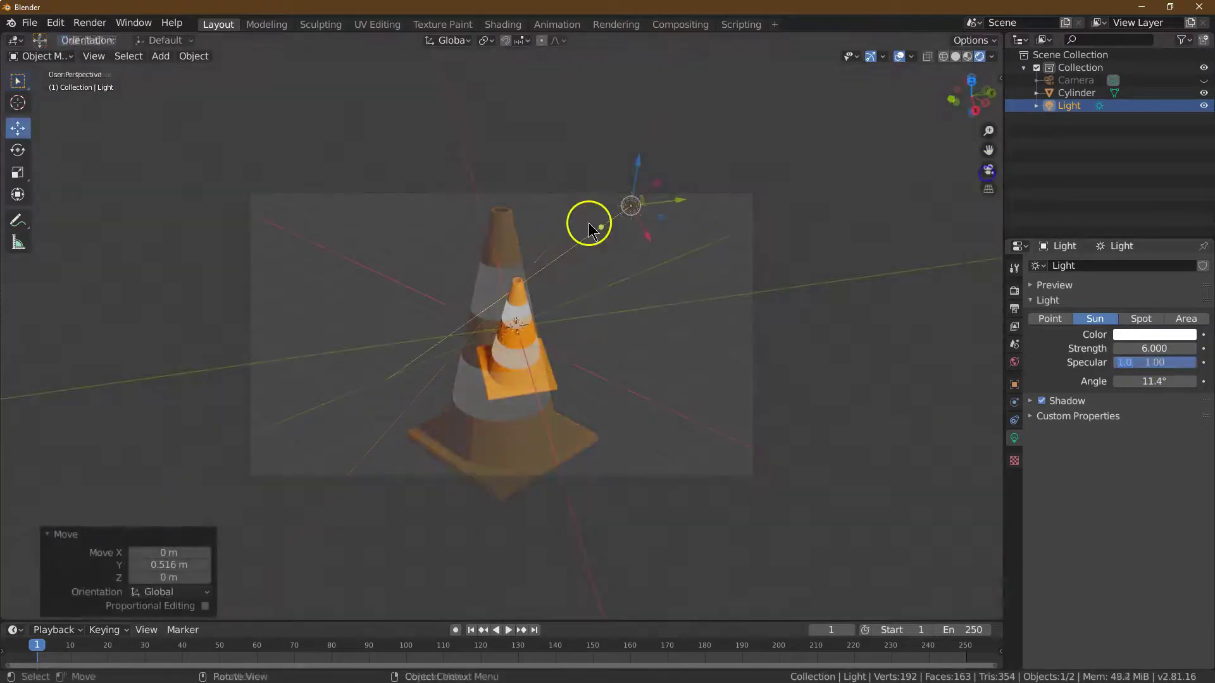
Create a linked duplicate of the sun lamp, moved −6.5 m along Y.
left_click(186, 58)
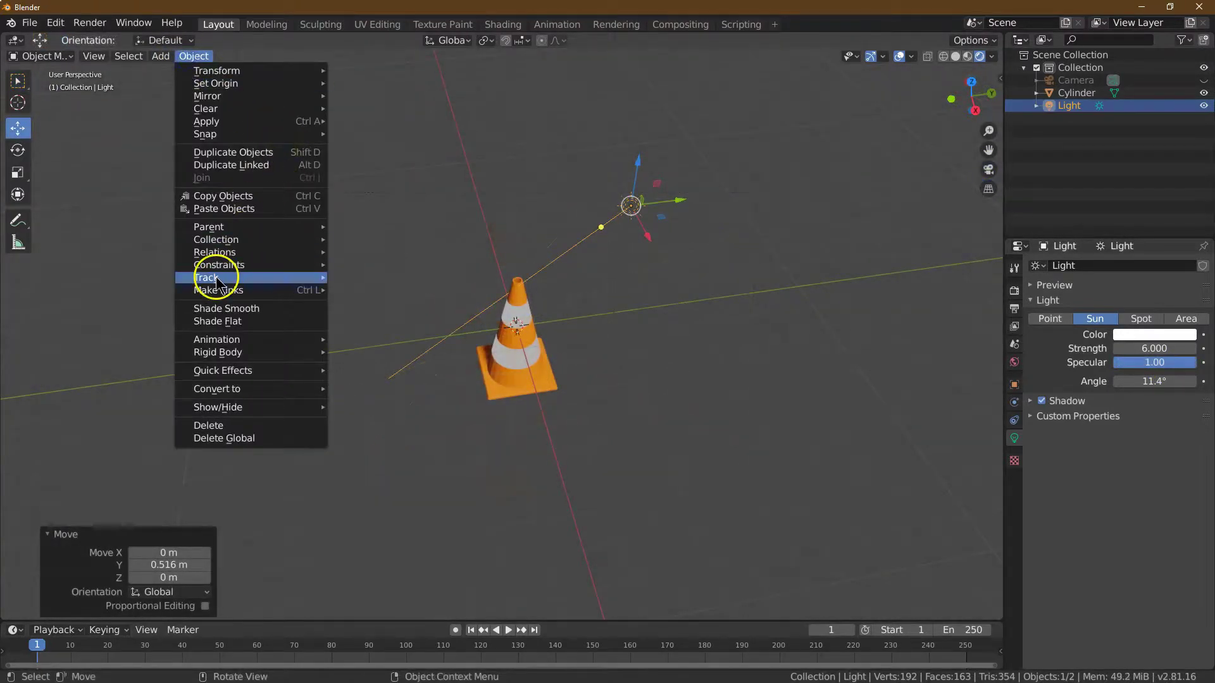
left_click(231, 165)
type("y-6.5")
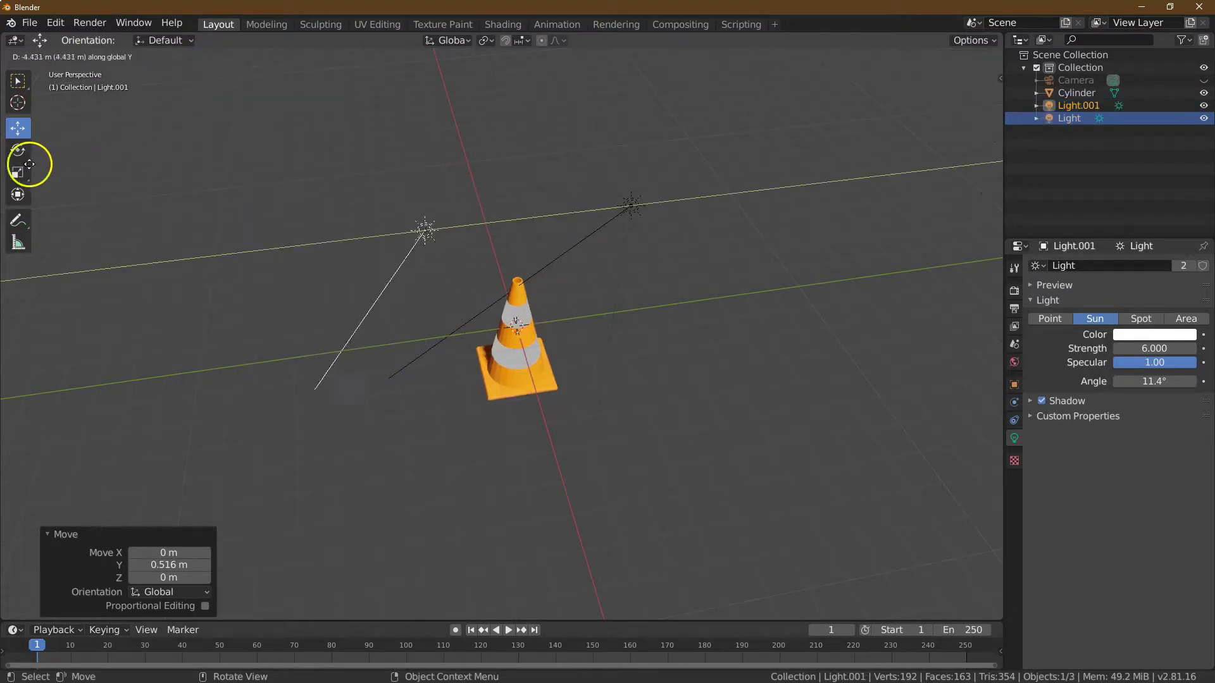
key("Return")
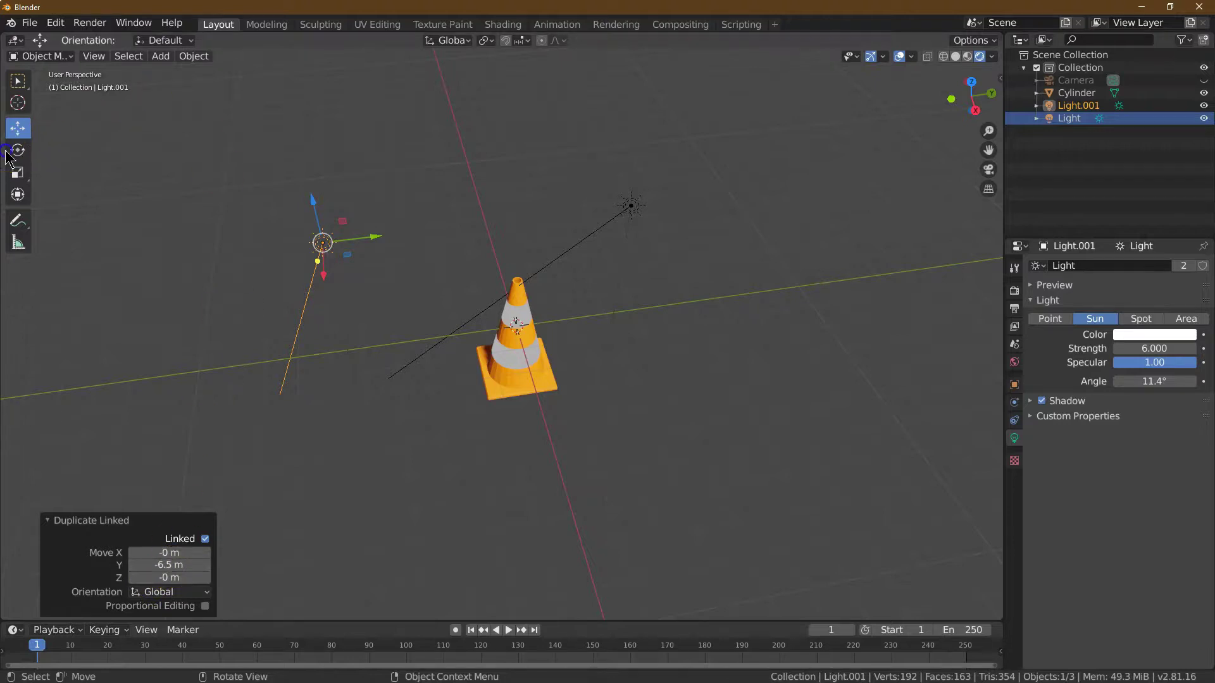
Rotate the copy, Light.001, −63.8° about Z and return to the camera view.
left_click(350, 245)
left_click(333, 245)
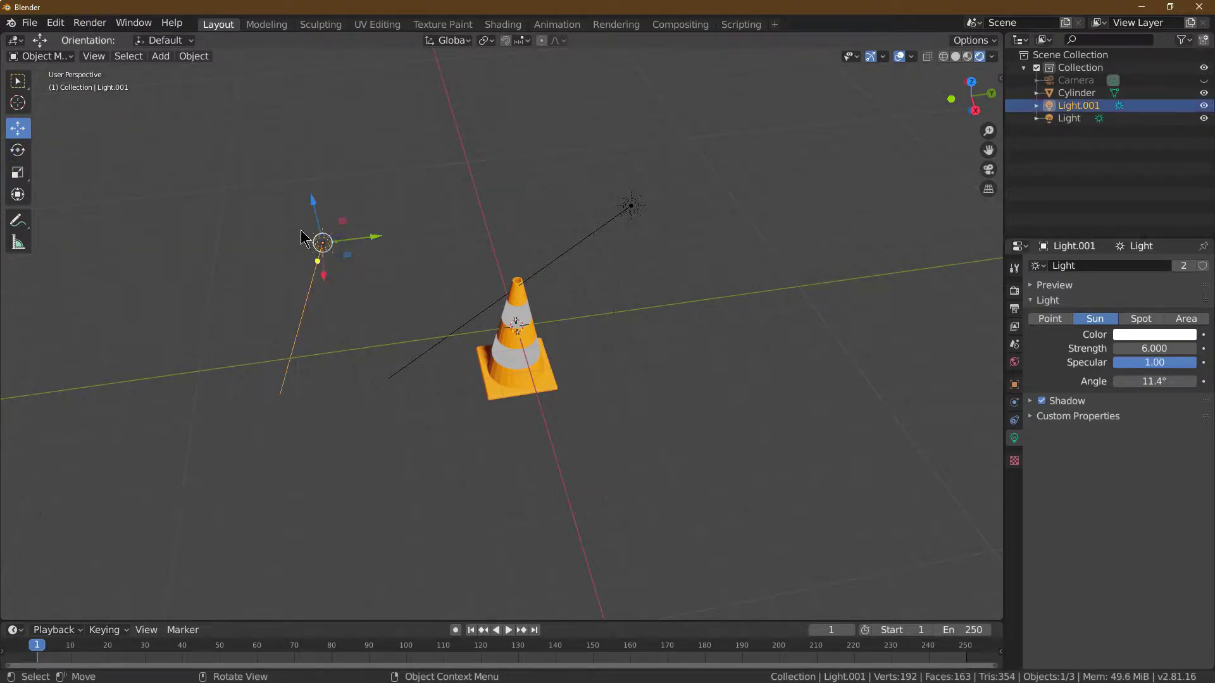
left_click(18, 149)
left_click_drag(366, 252, 326, 285)
left_click(987, 171)
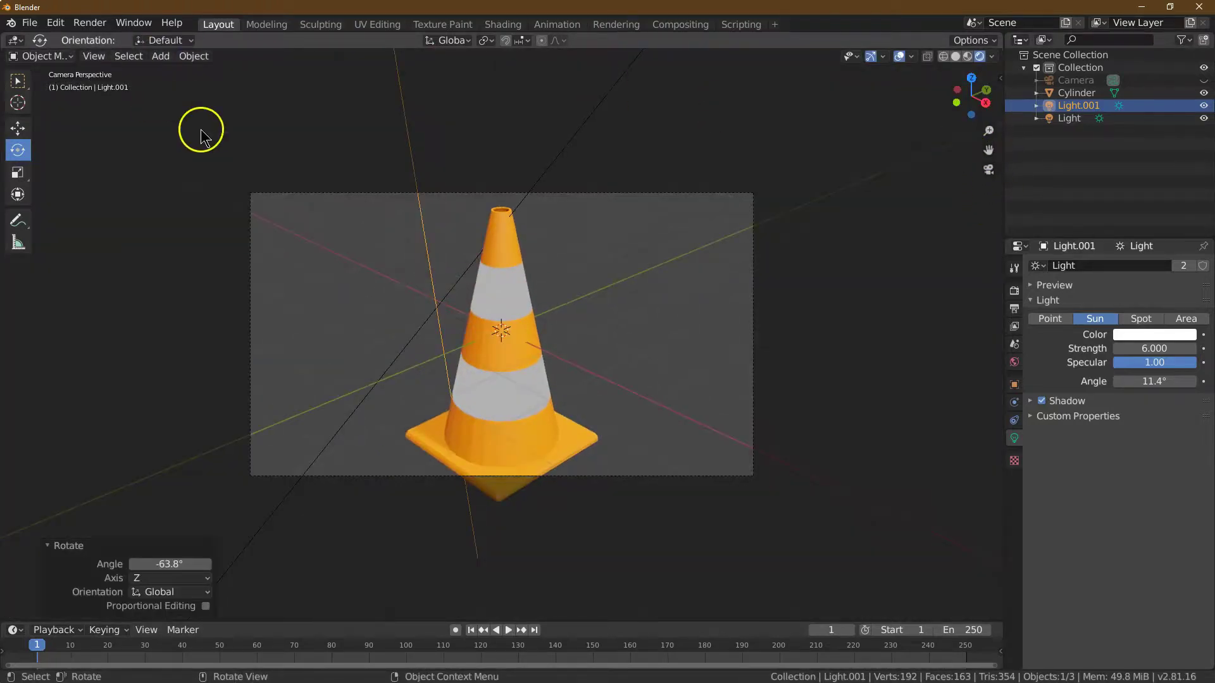
Move the cone −0.421 m along X.
left_click(522, 277)
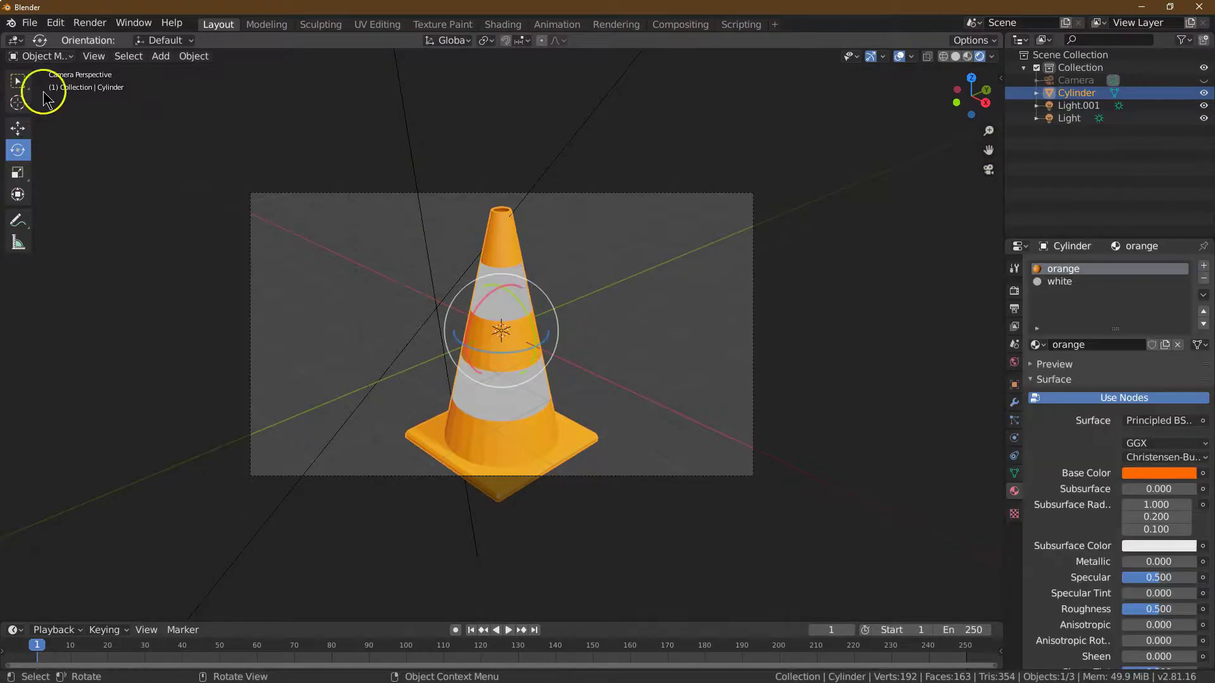
left_click(18, 127)
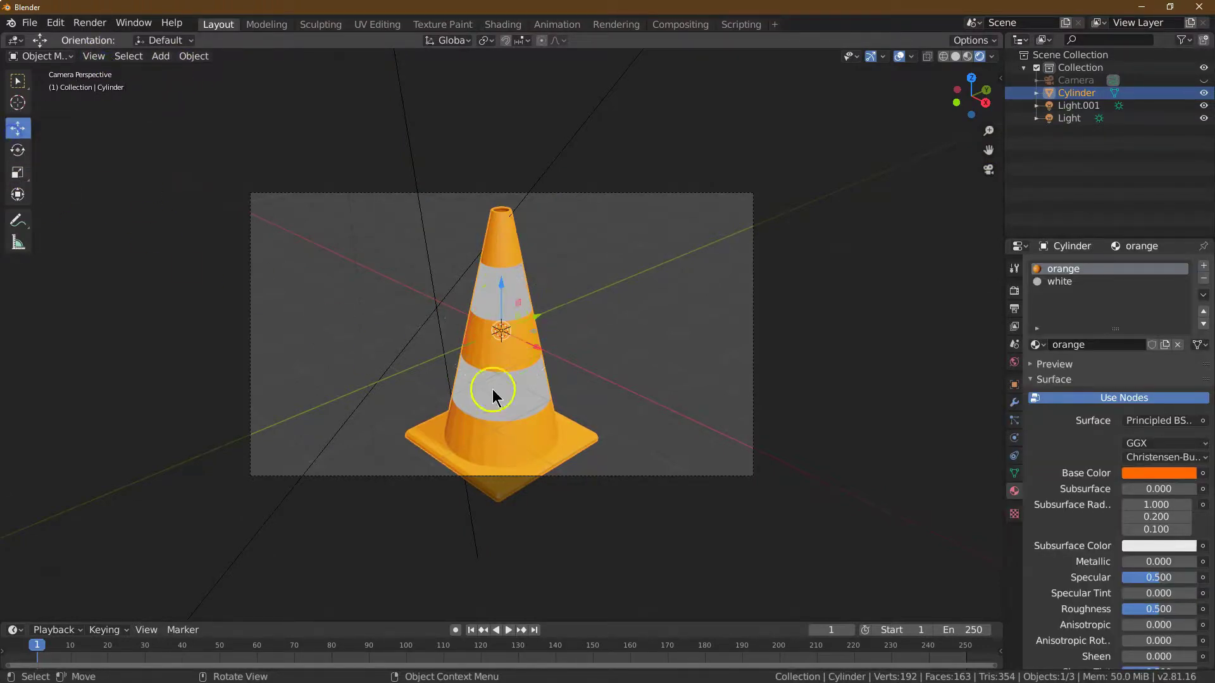
left_click_drag(529, 345, 520, 325)
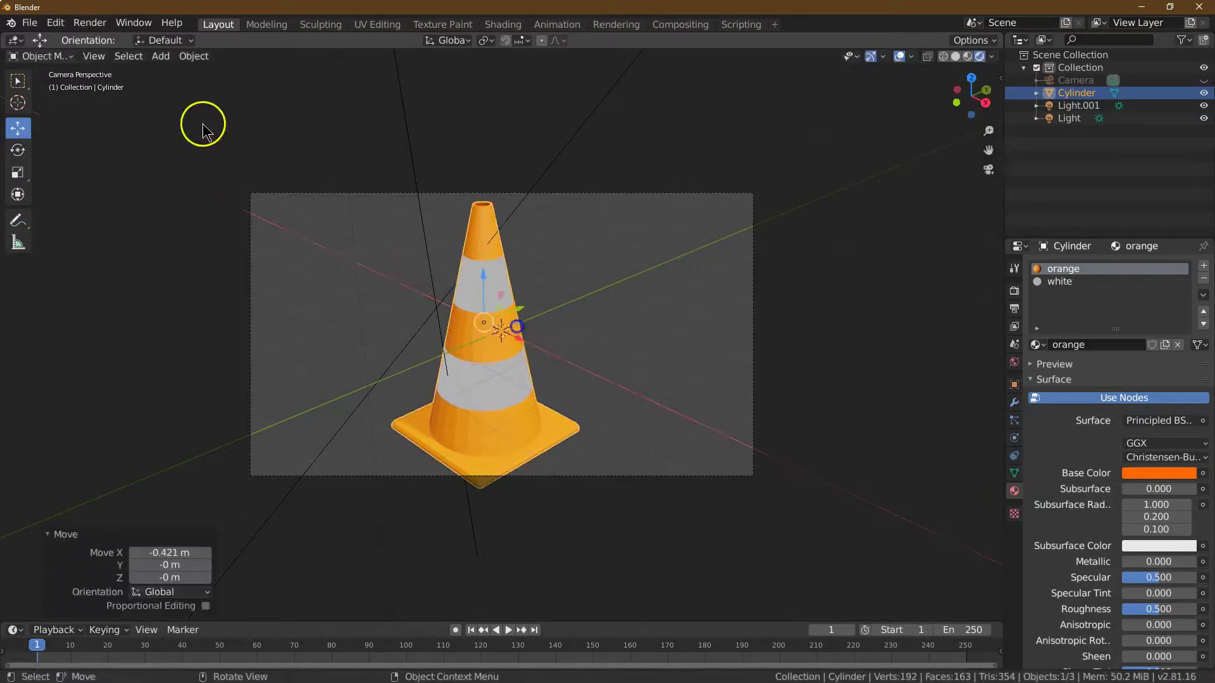
Enable Lock Camera to View in the sidebar and reframe the camera shot around the cone.
left_click(94, 56)
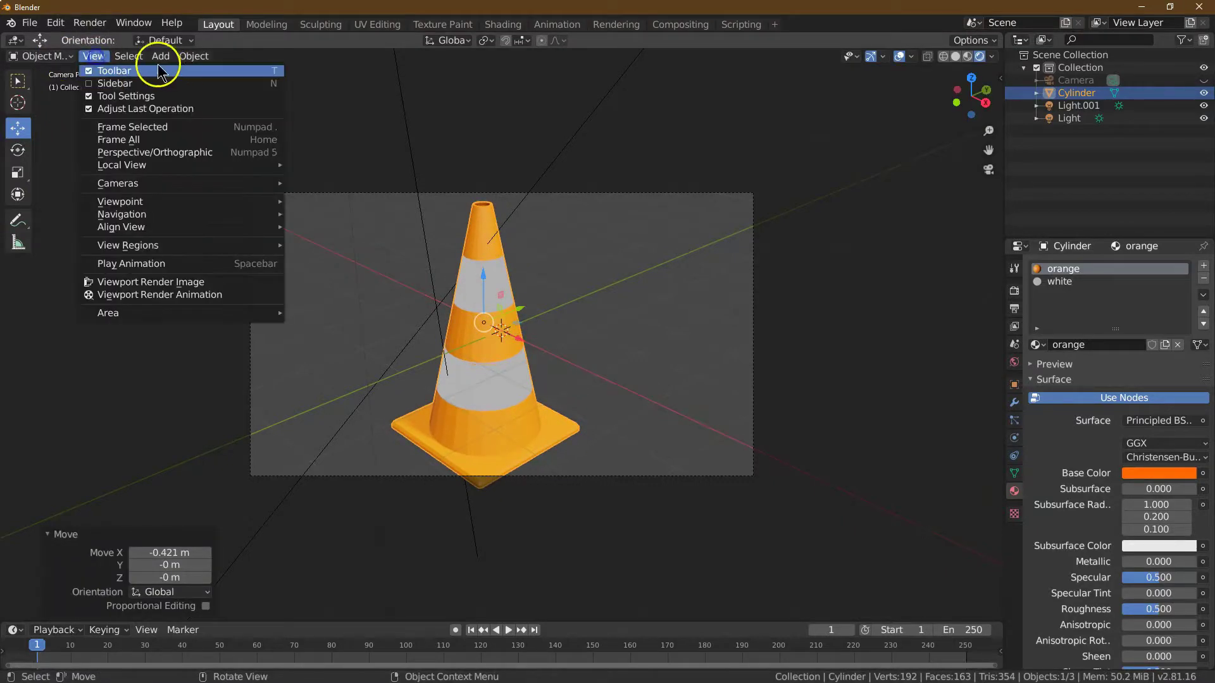
left_click(92, 86)
left_click(995, 142)
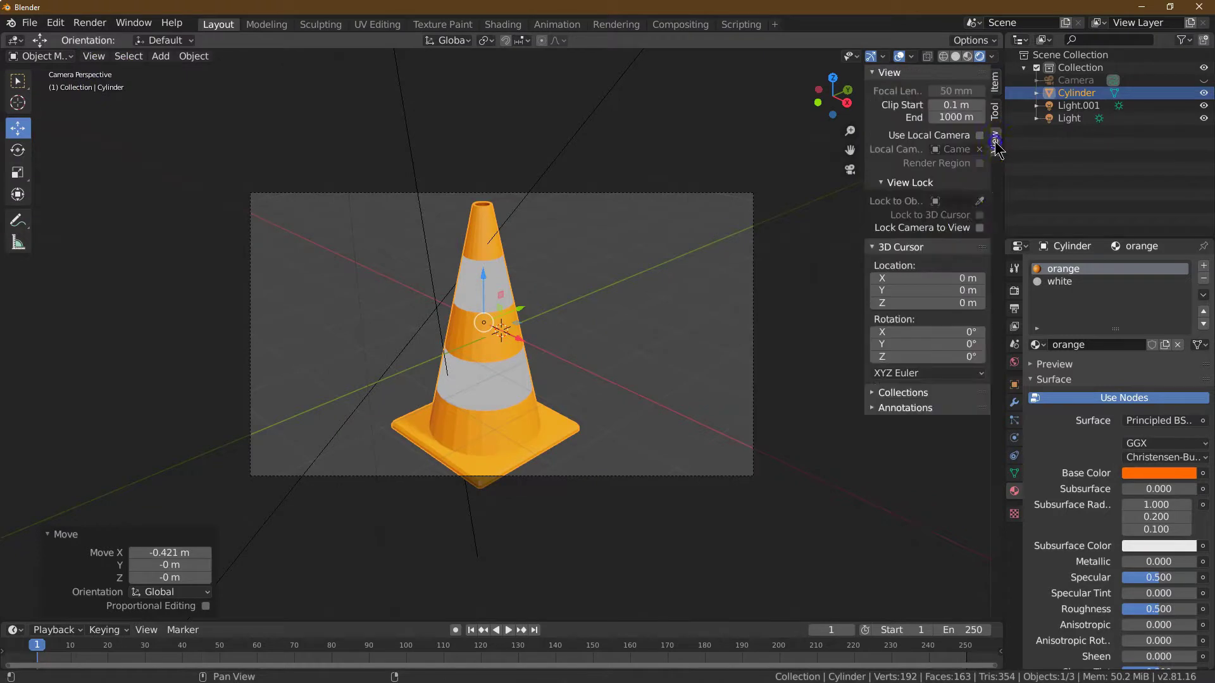
left_click(980, 228)
left_click_drag(850, 131, 669, 217)
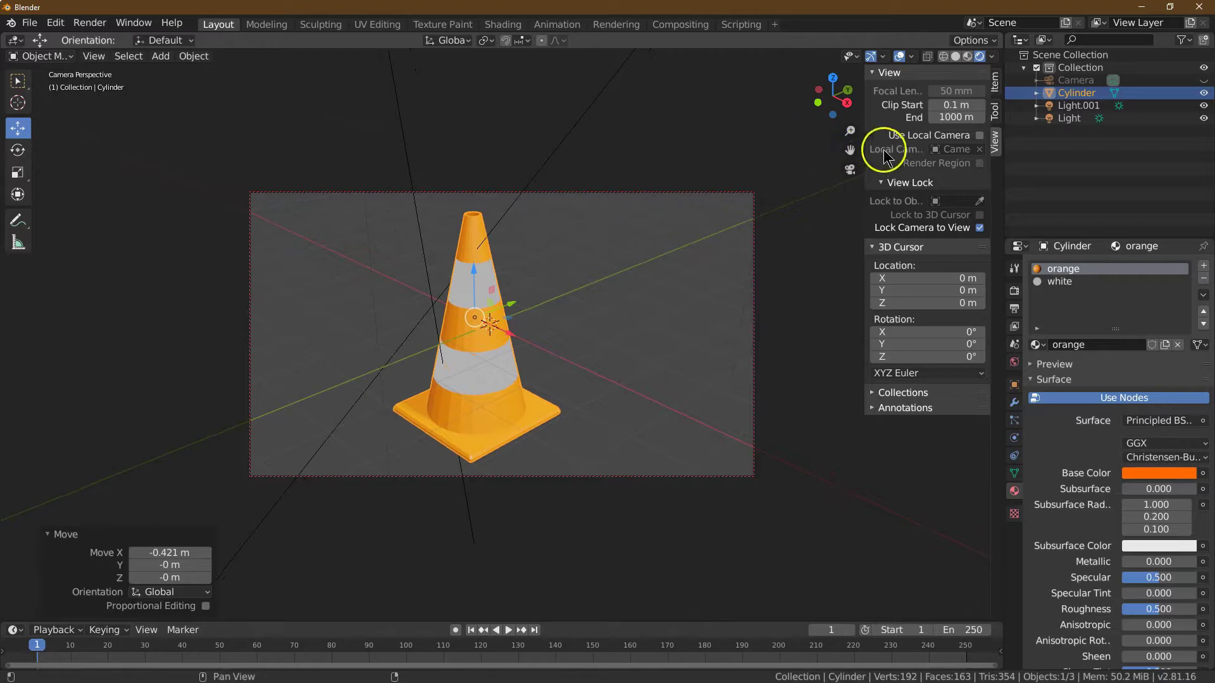
left_click_drag(884, 156, 870, 142)
left_click(482, 321)
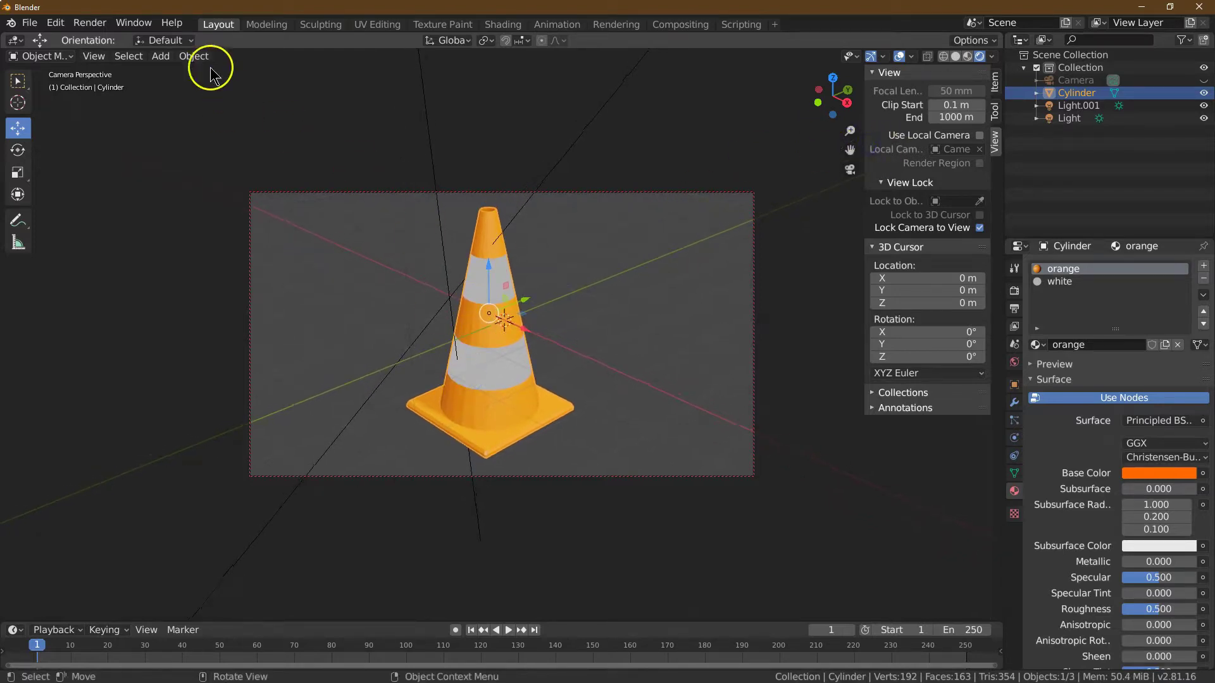
Apply Shade Smooth to the cone and review both sun lamps' light settings.
left_click(194, 56)
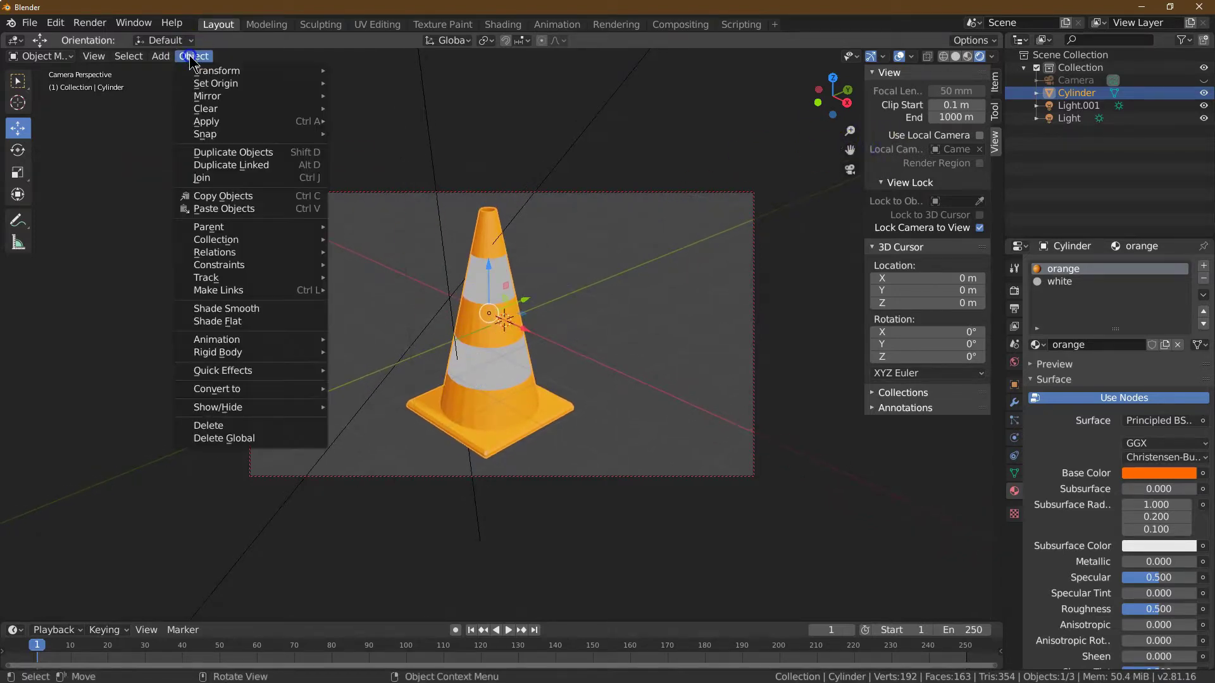
left_click(244, 321)
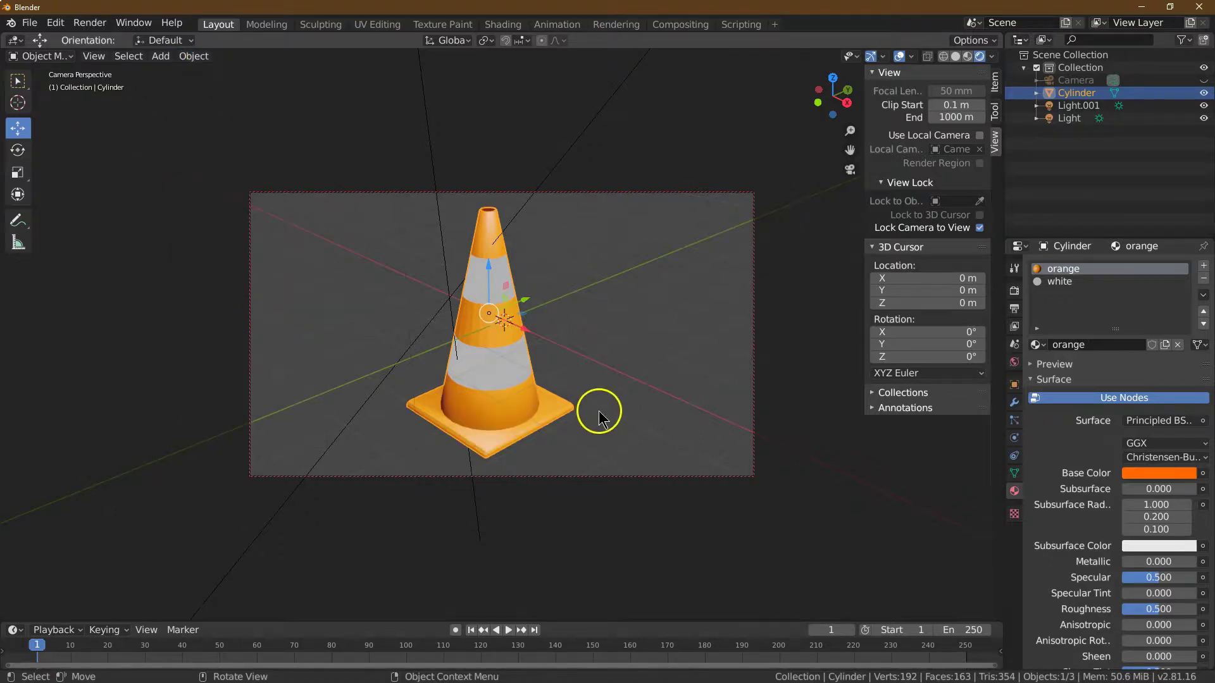
left_click(1067, 120)
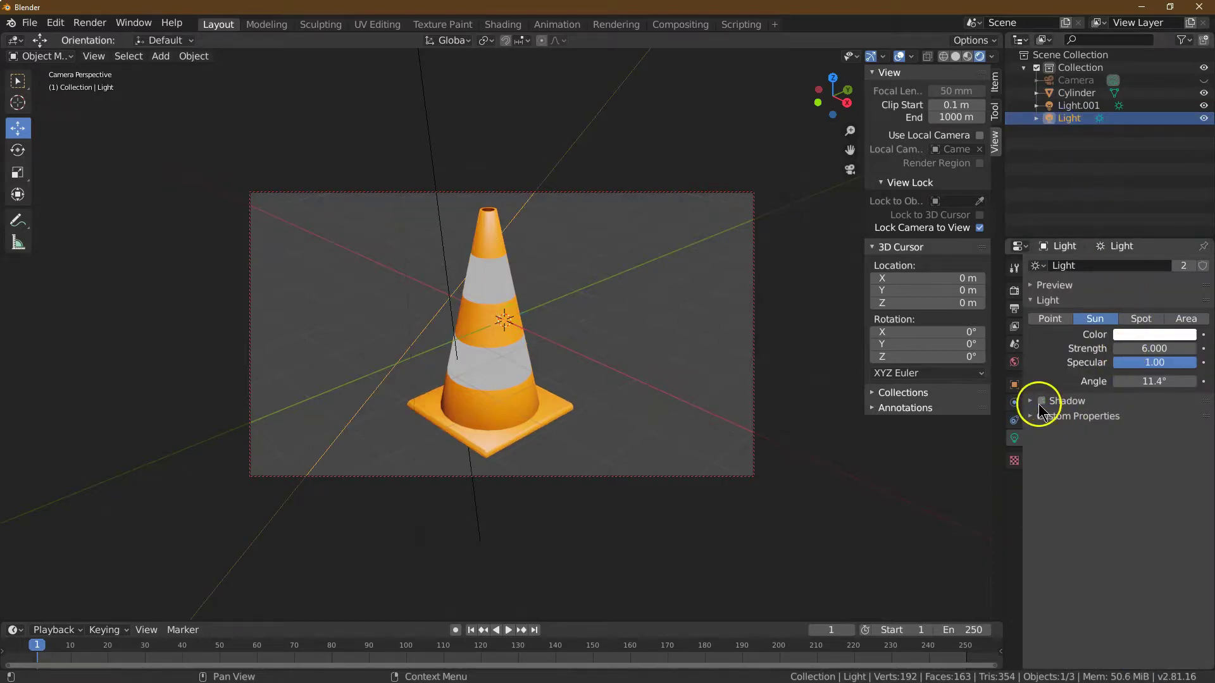
left_click(1082, 106)
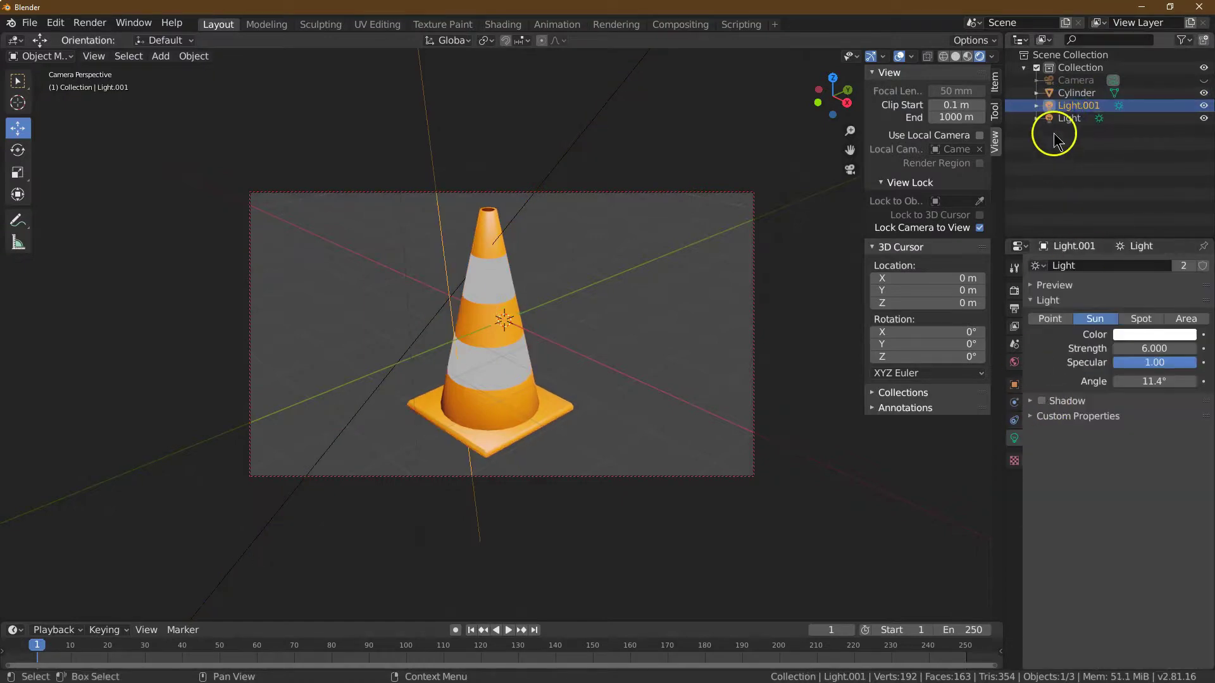
left_click(1057, 119)
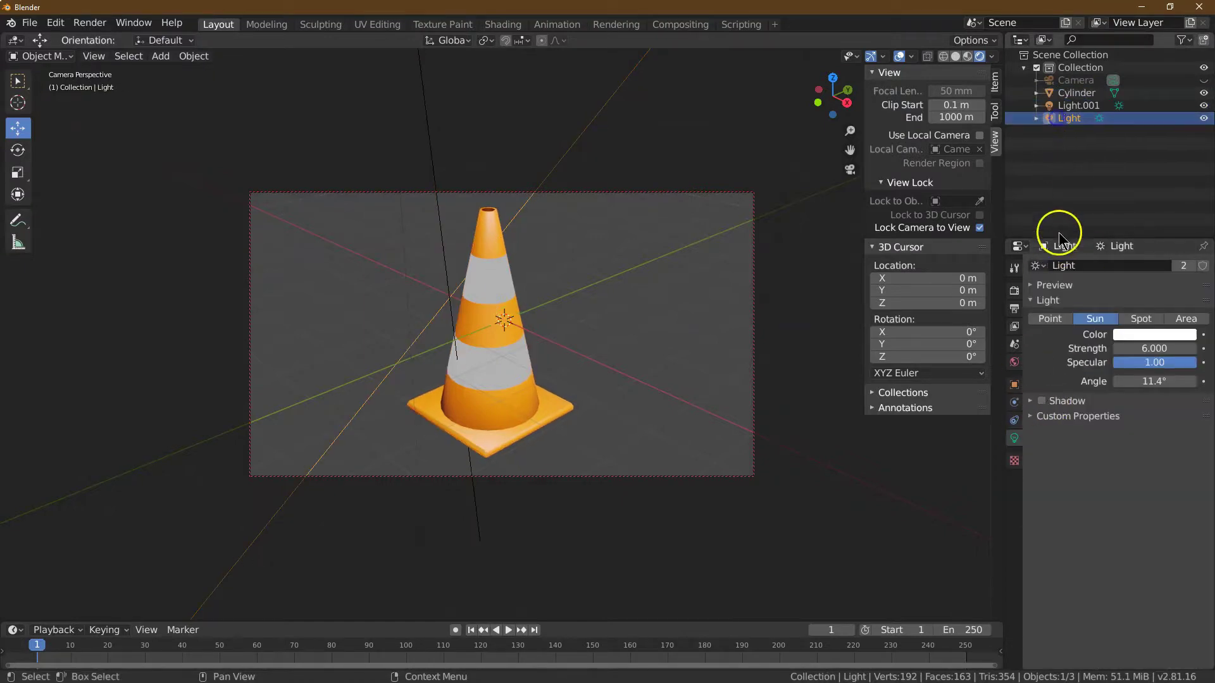
Enable Transparent under the render Film settings so the background renders transparent.
left_click(1014, 290)
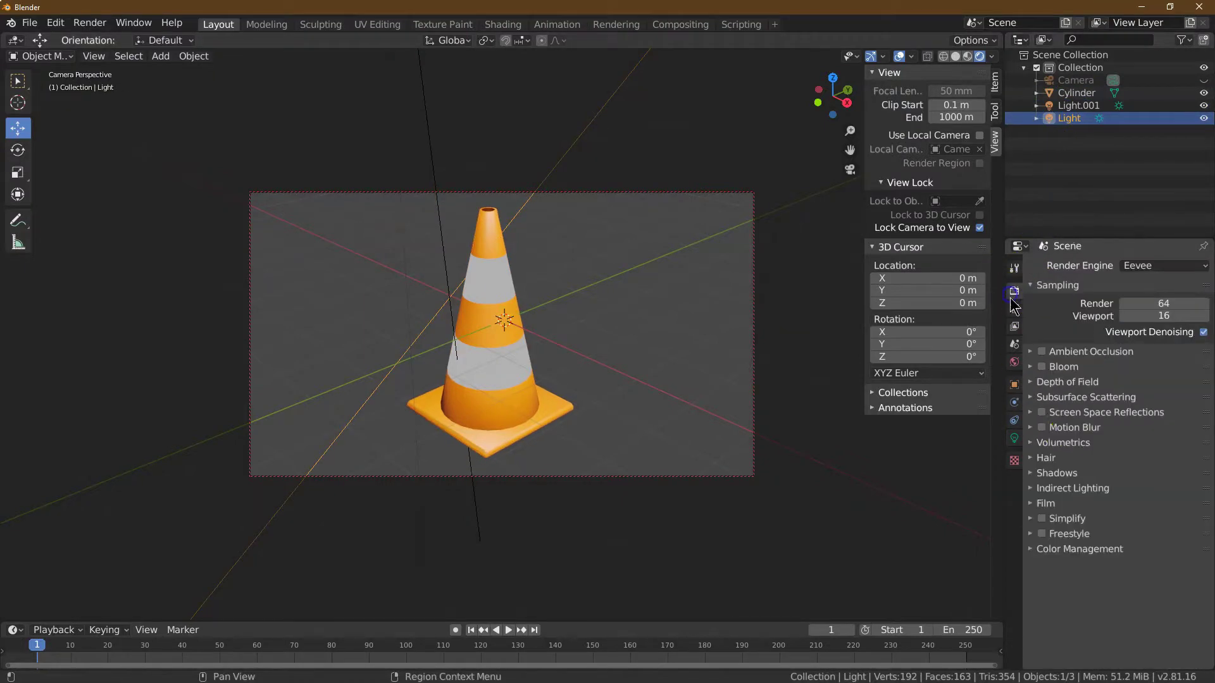
left_click(1034, 503)
left_click(1190, 536)
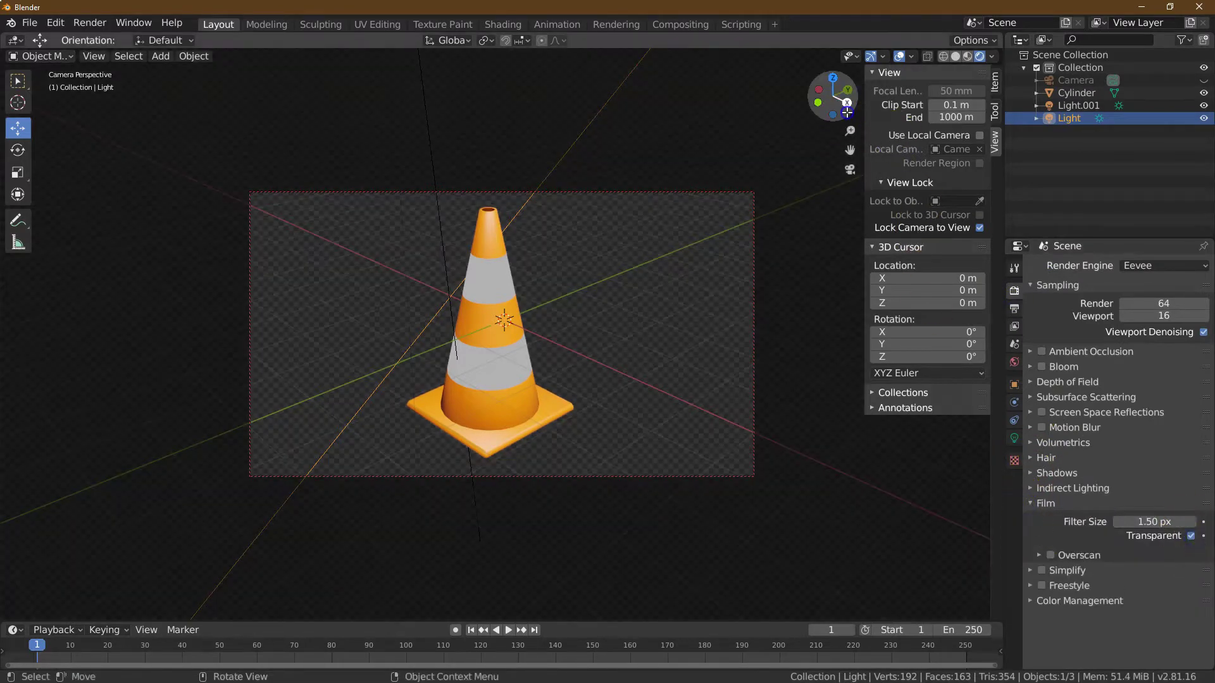
left_click_drag(833, 97, 871, 108)
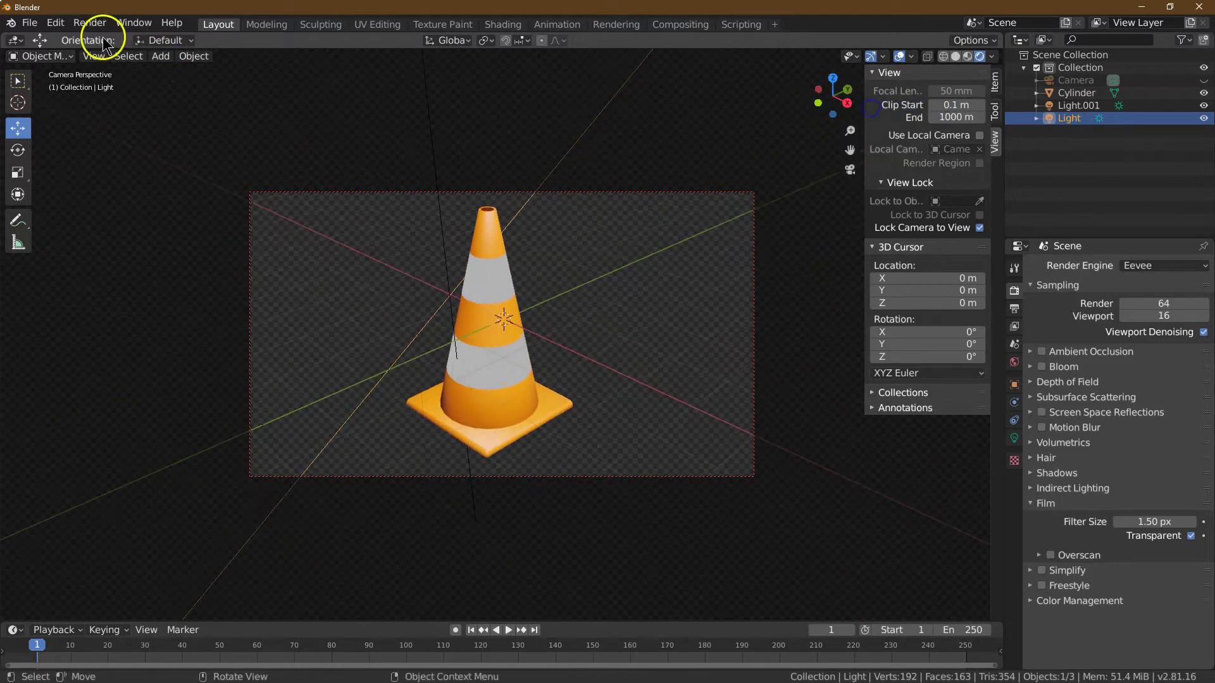
Render the camera view with Render Image to show the striped cone on transparency.
left_click(89, 23)
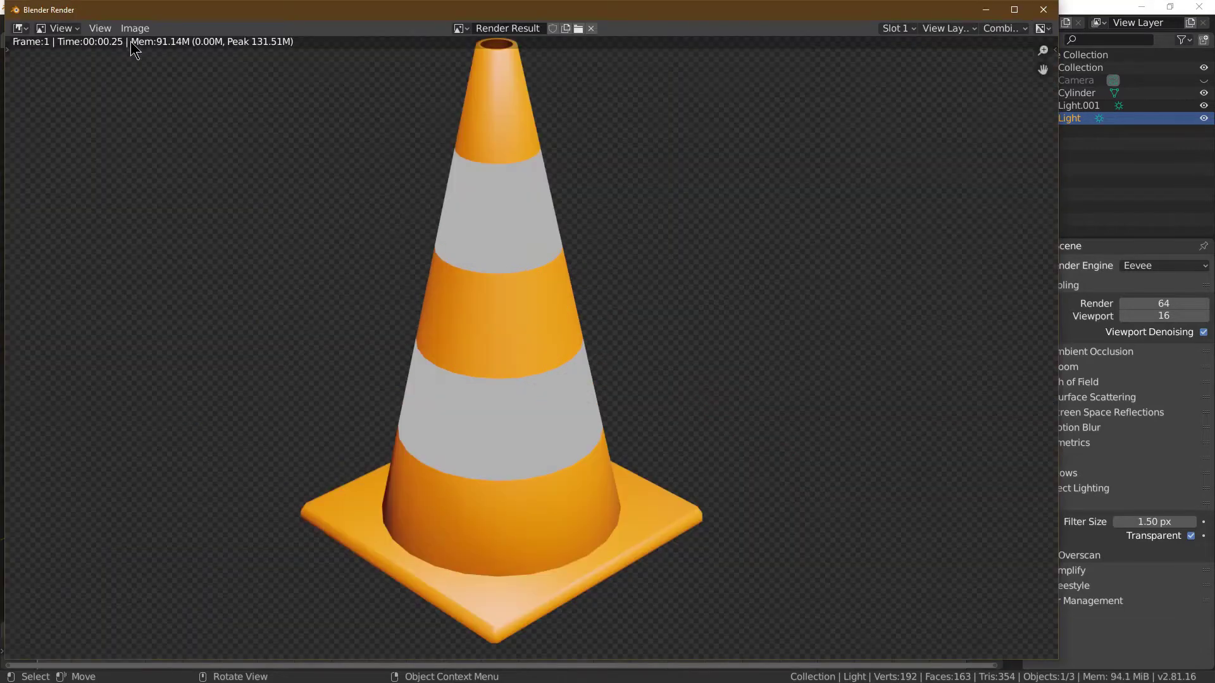
scroll(345, 218, "down", 1)
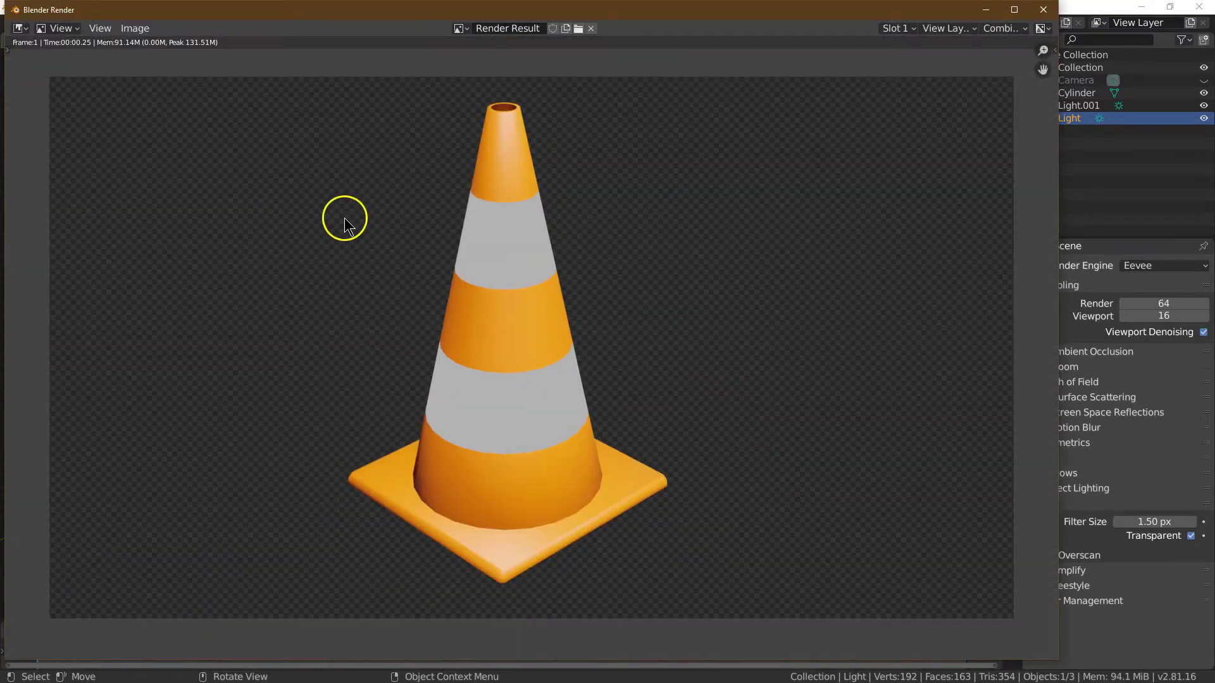